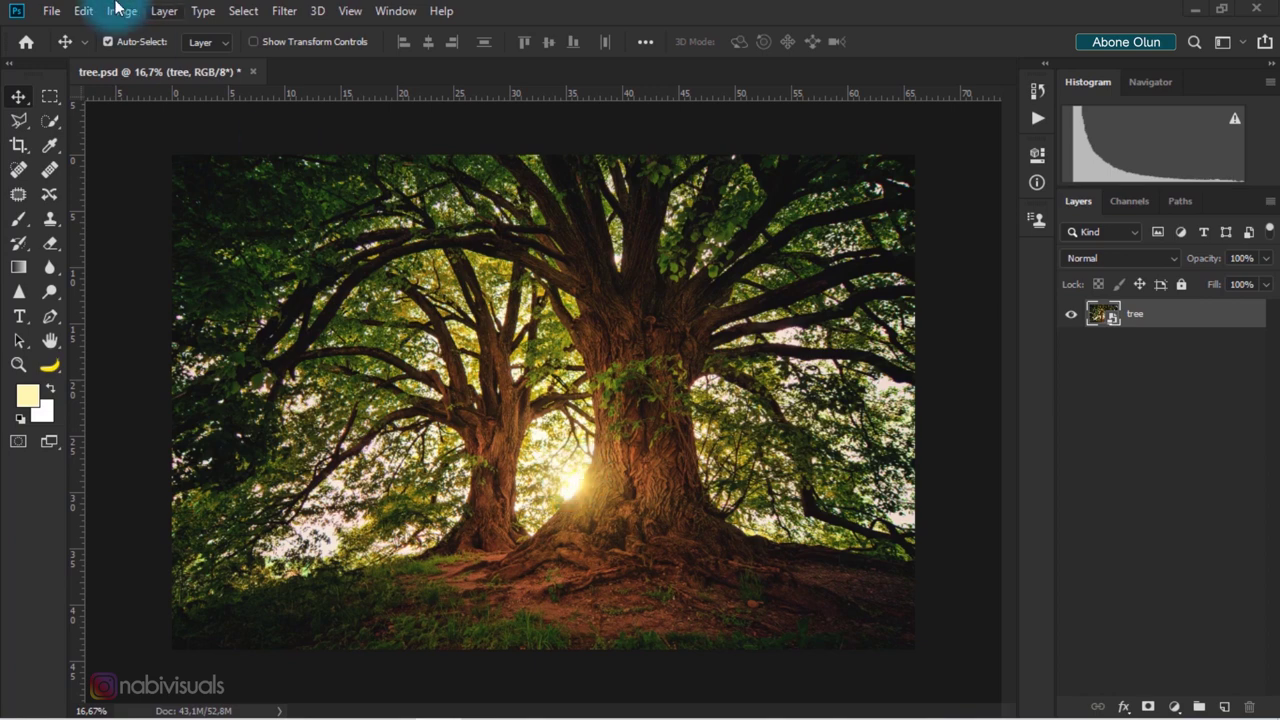
Step: Select the photo's bright highlights with Color Range, using Range 220 and Fuzziness 9
click(243, 11)
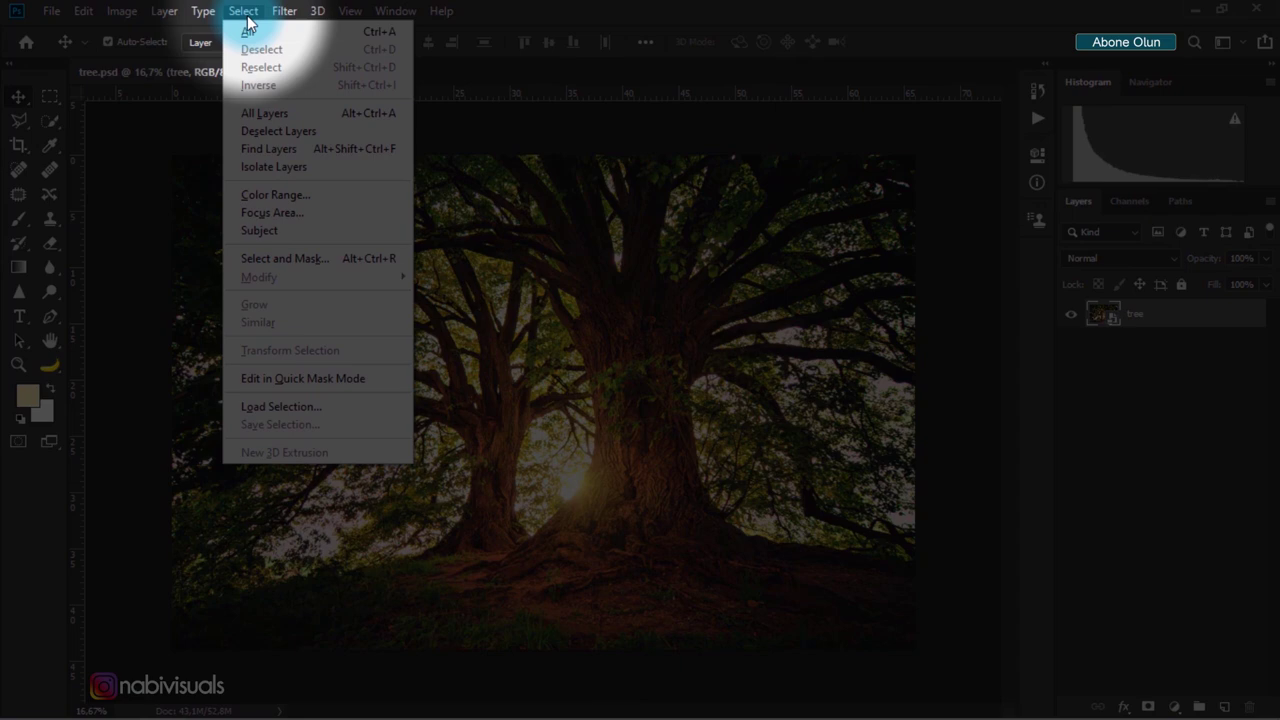
click(302, 193)
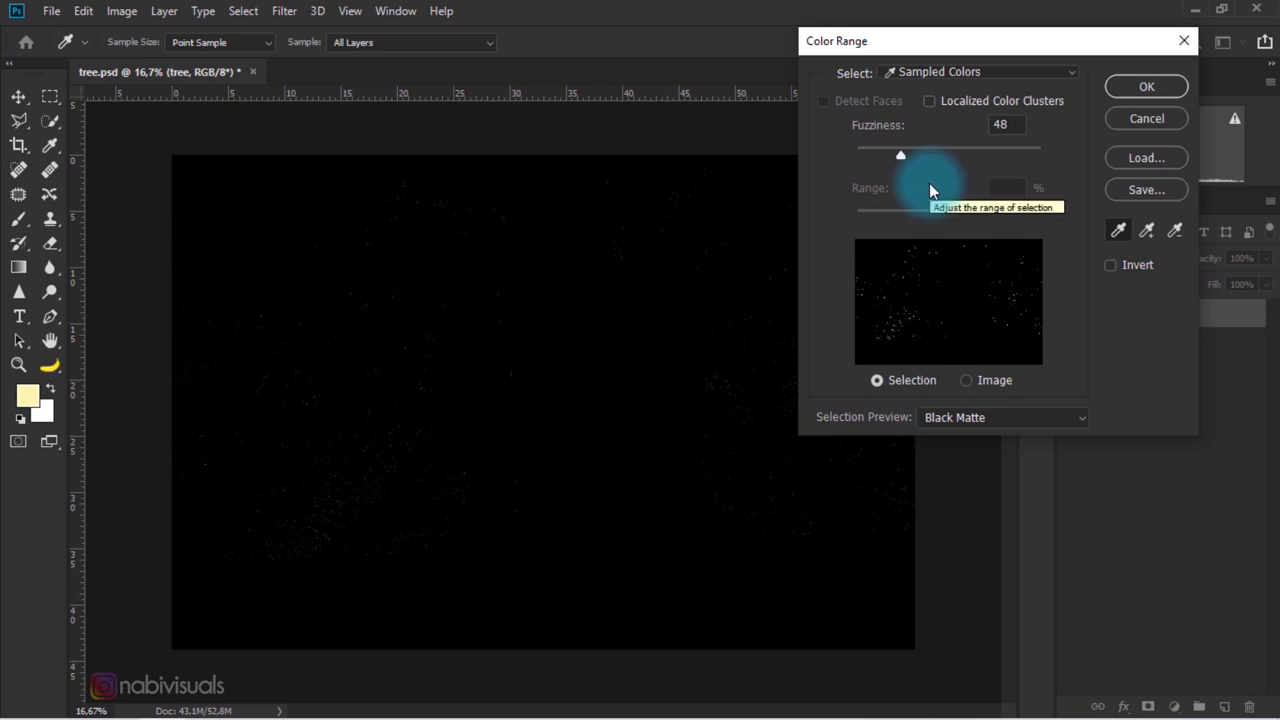
click(945, 73)
click(935, 250)
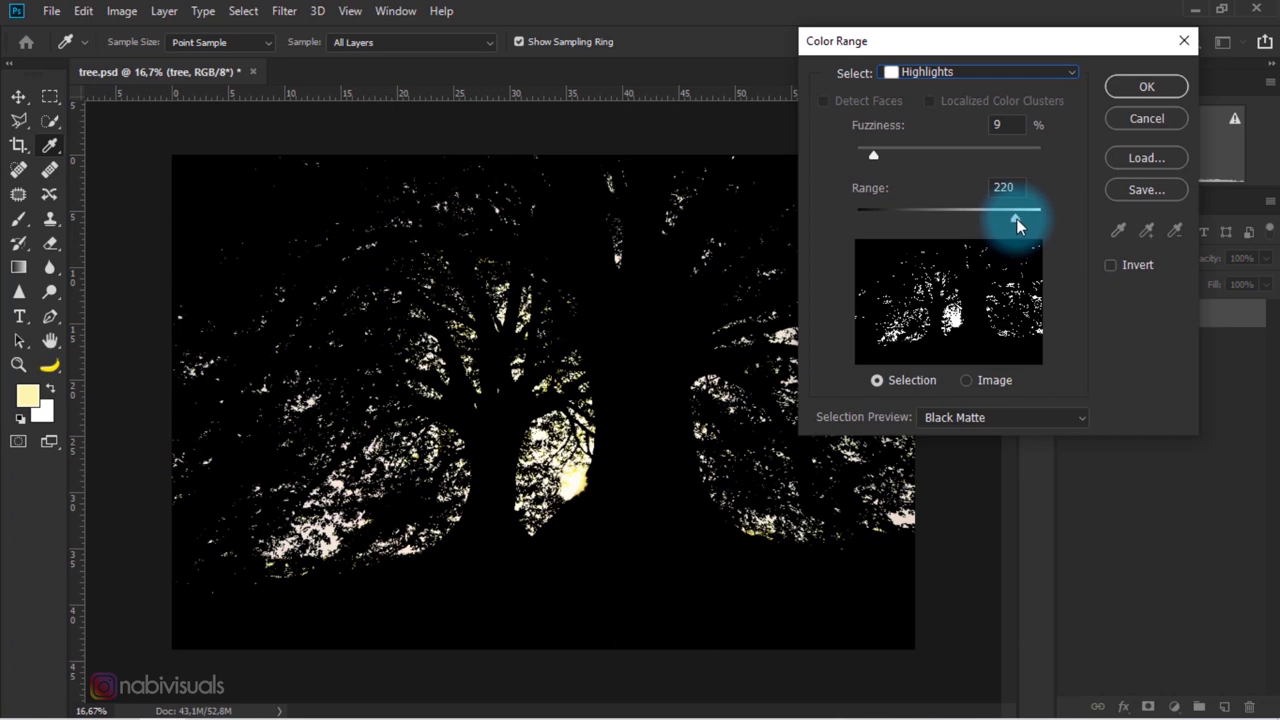
drag(1016, 218, 961, 218)
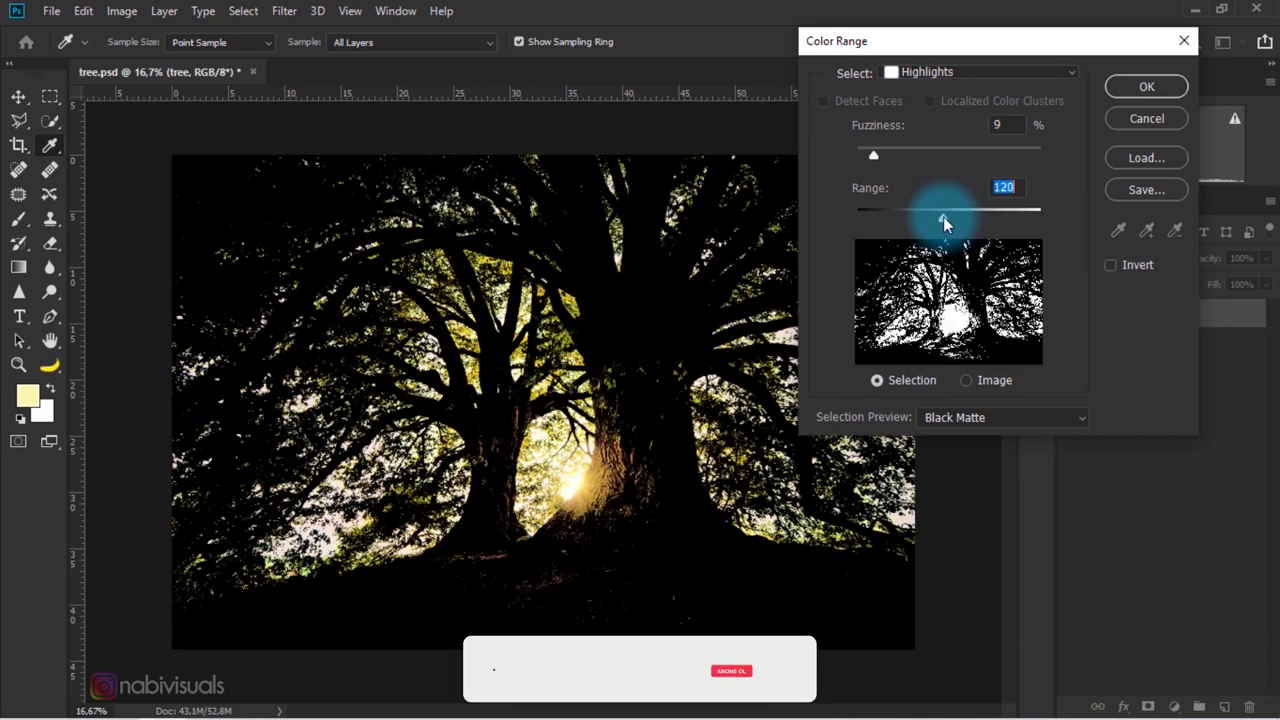
mouse_move(961, 218)
mouse_down()
mouse_move(1031, 219)
mouse_move(984, 220)
mouse_move(1018, 217)
mouse_up()
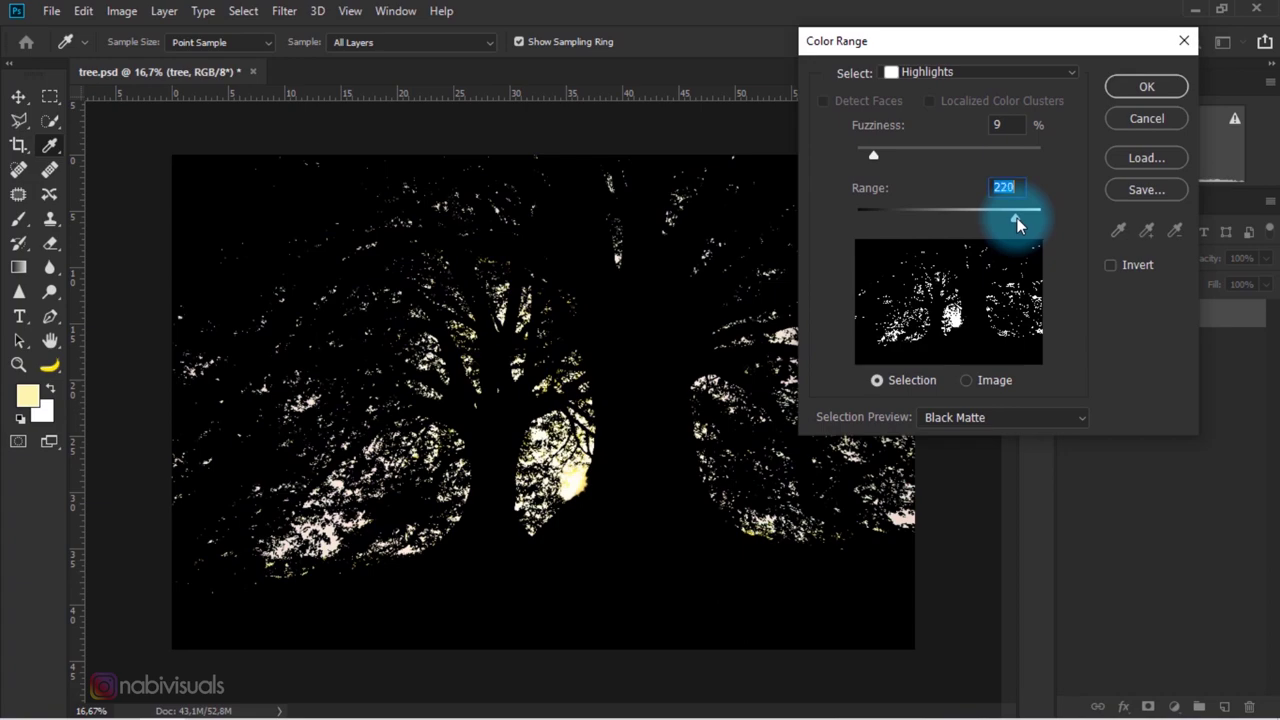
click(1146, 86)
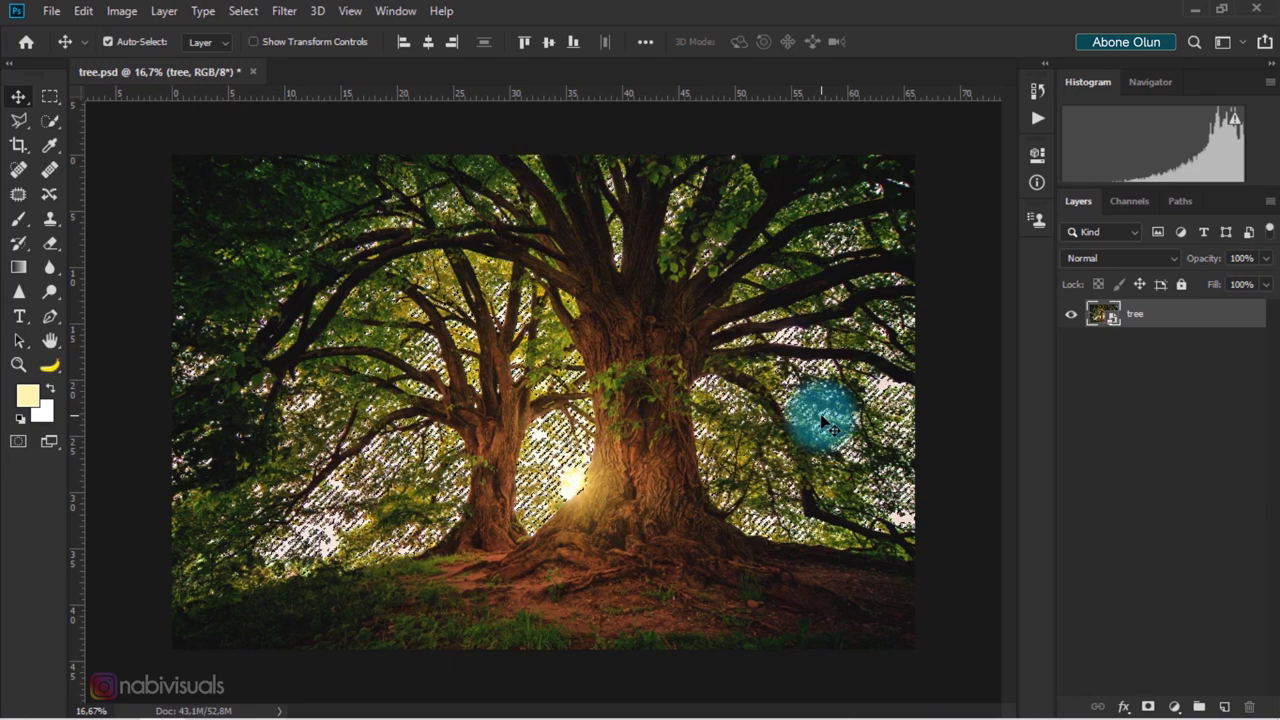
Step: Copy the highlights to a new Layer 1 and check it by toggling the tree photo's visibility
key(ctrl+j)
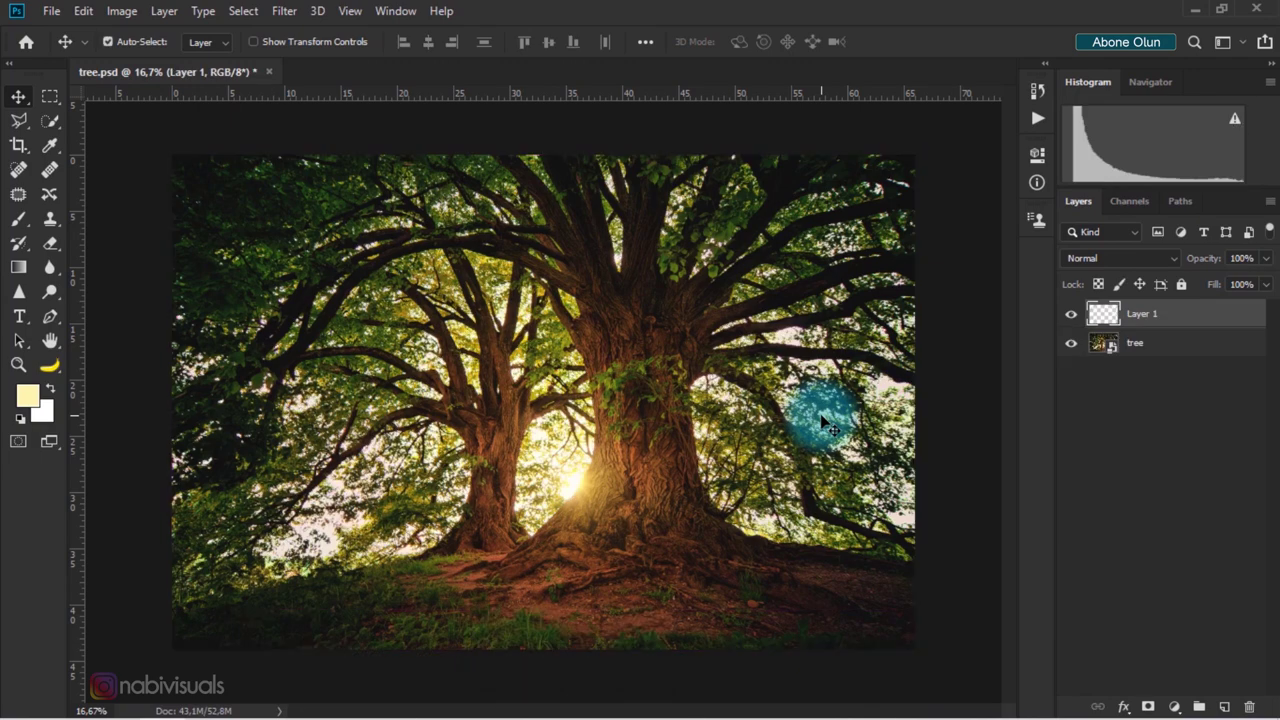
click(1079, 349)
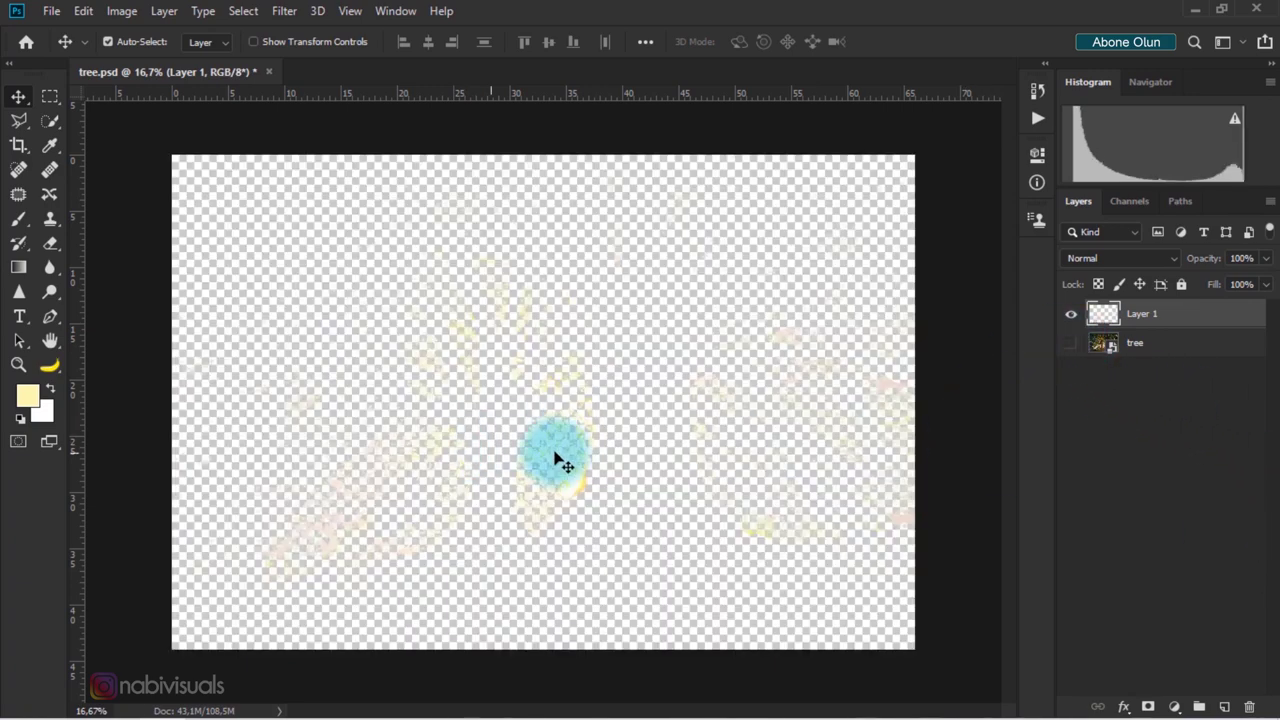
click(1073, 346)
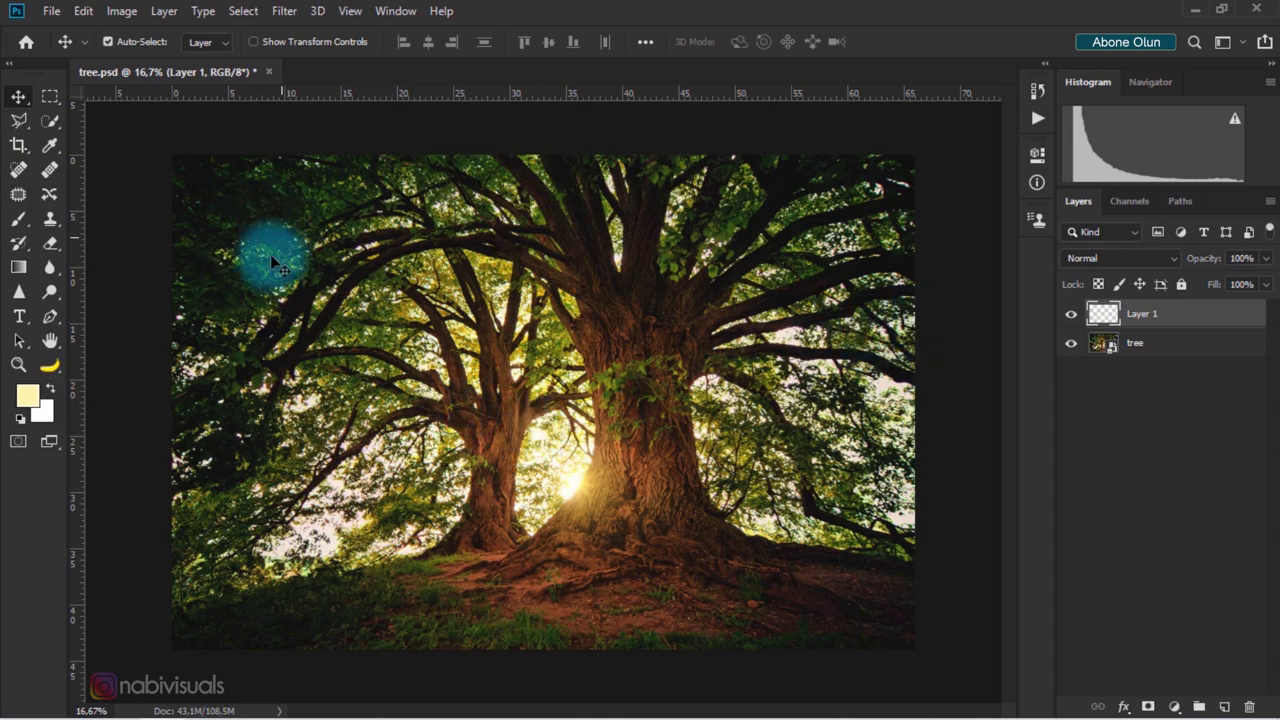
click(284, 11)
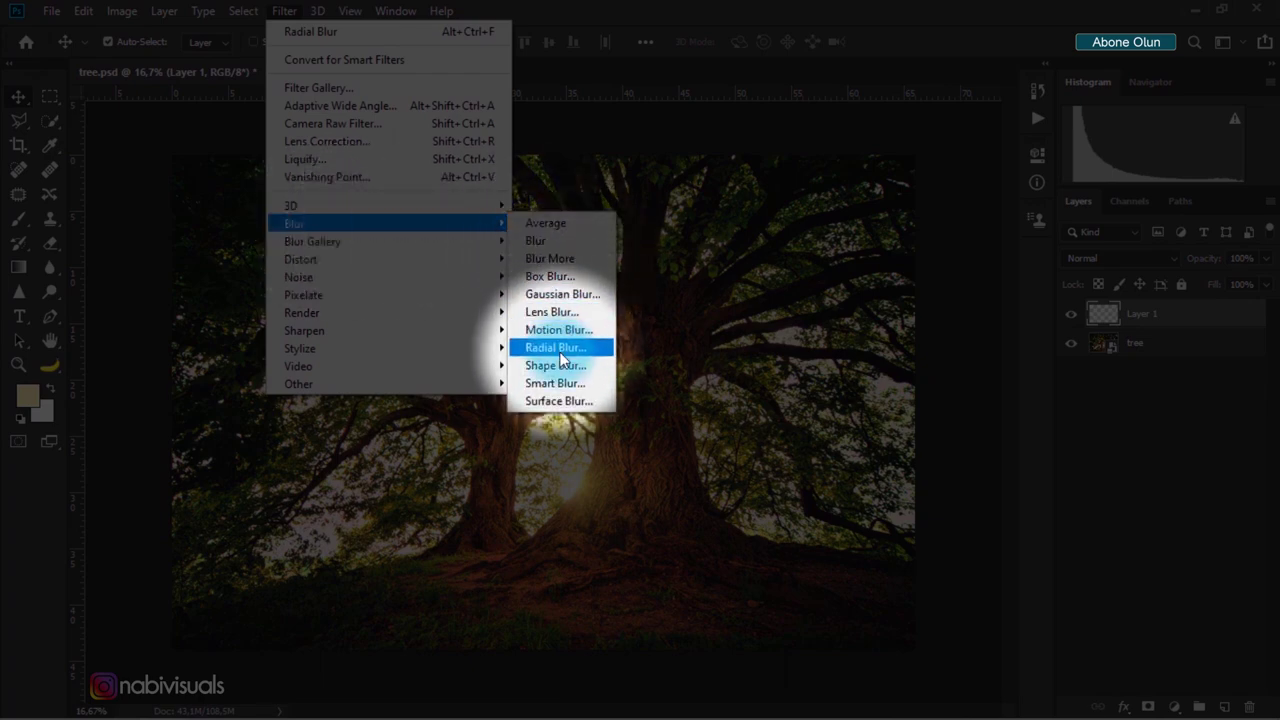
Step: Apply a Zoom radial blur at Amount 100 to Layer 1, with the centre moved lower
click(559, 348)
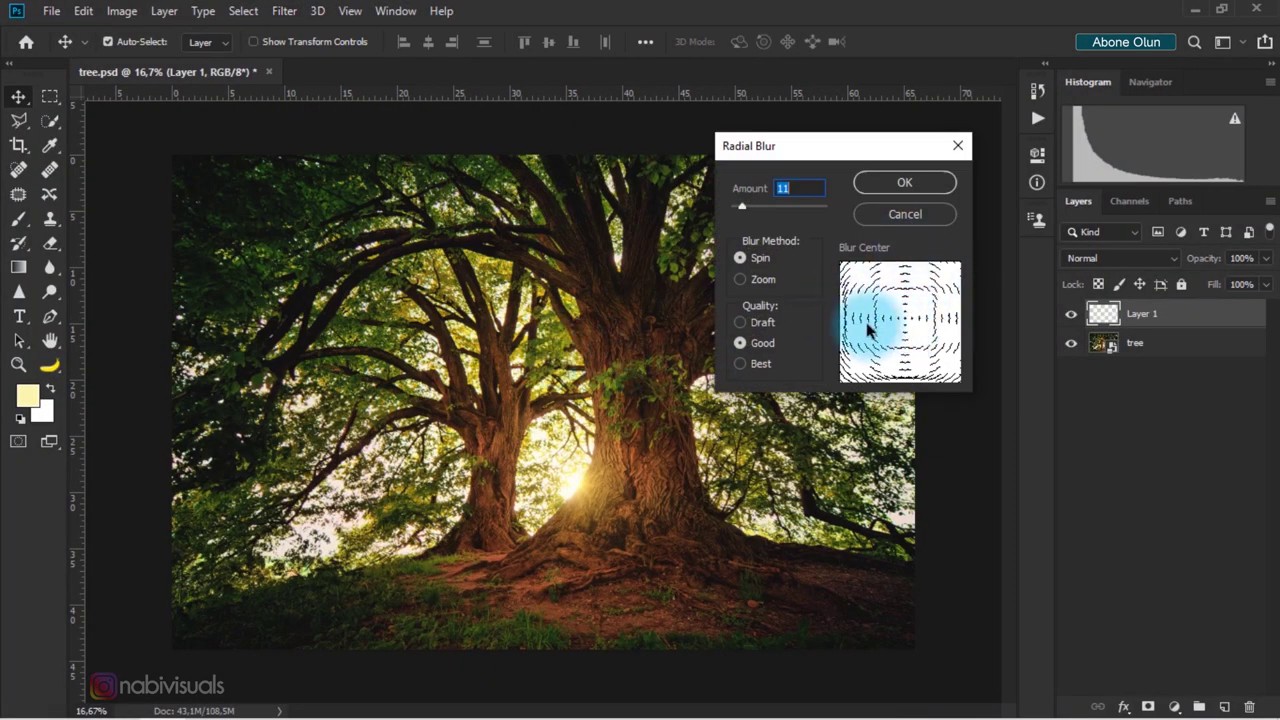
click(752, 283)
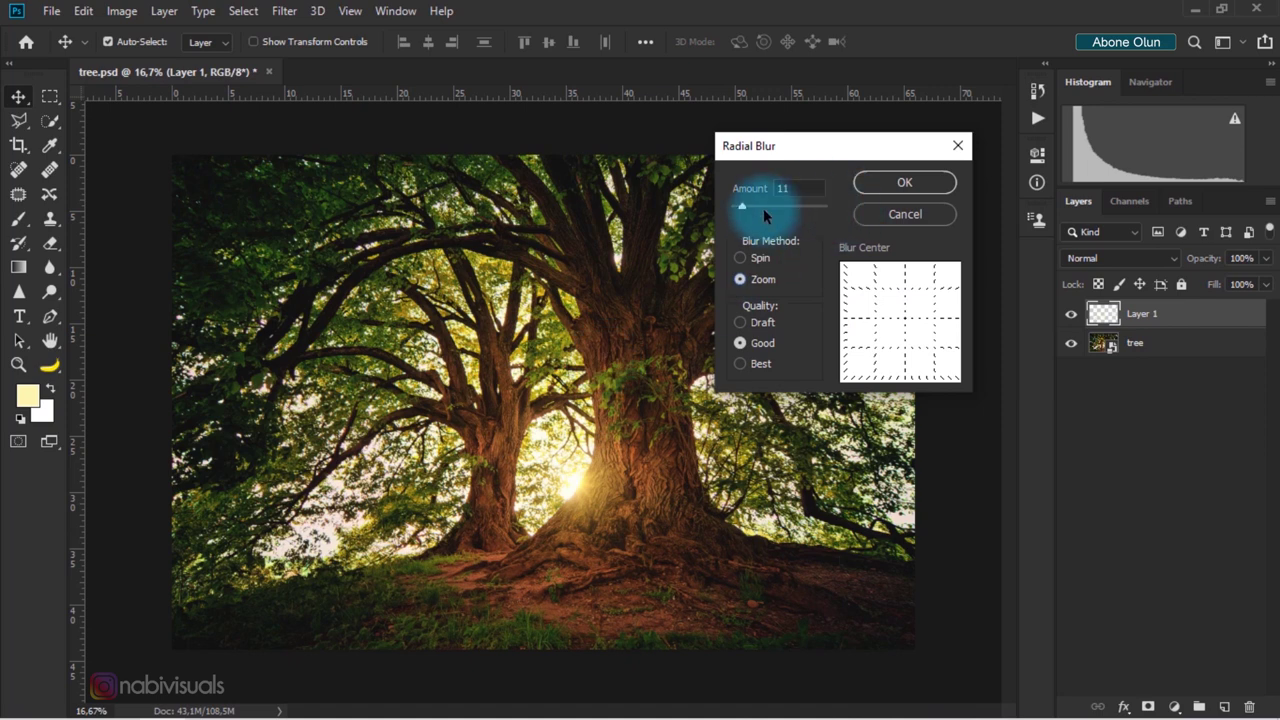
drag(741, 208, 823, 207)
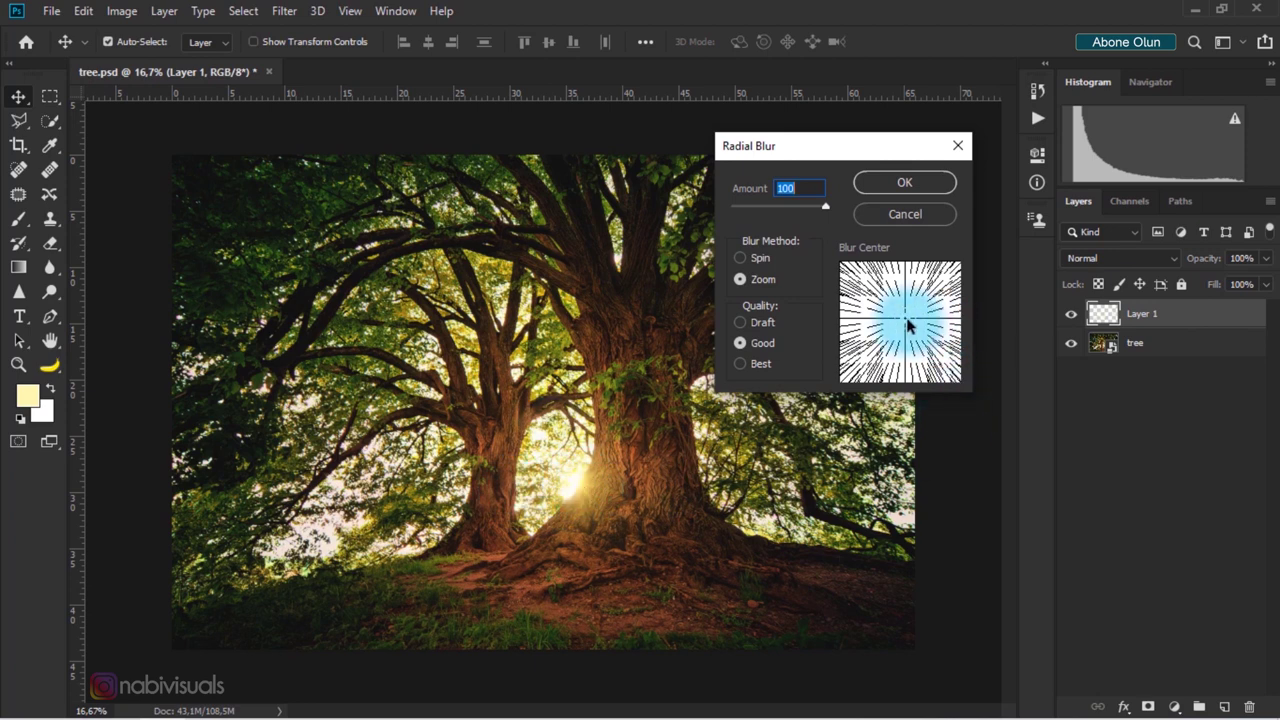
mouse_move(908, 323)
mouse_down()
mouse_move(922, 290)
mouse_move(900, 318)
mouse_move(868, 295)
mouse_move(877, 349)
mouse_move(880, 306)
mouse_move(872, 360)
mouse_move(898, 360)
mouse_up()
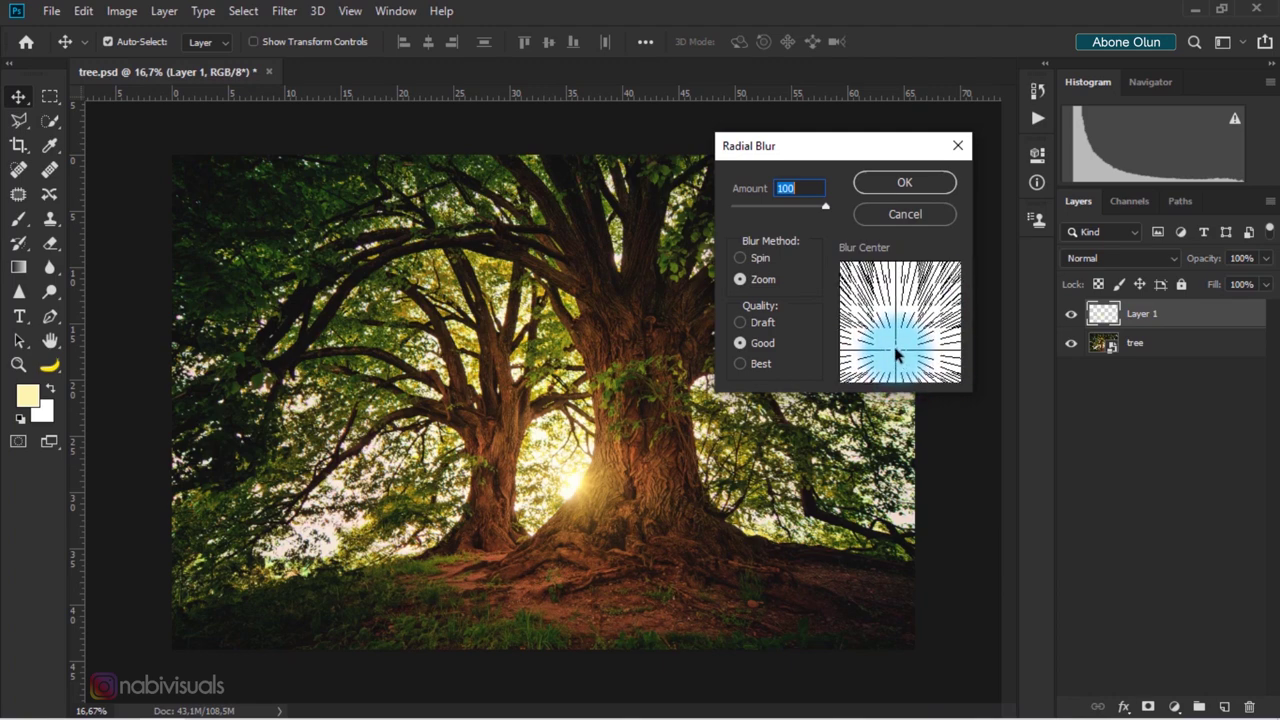
drag(894, 349, 909, 352)
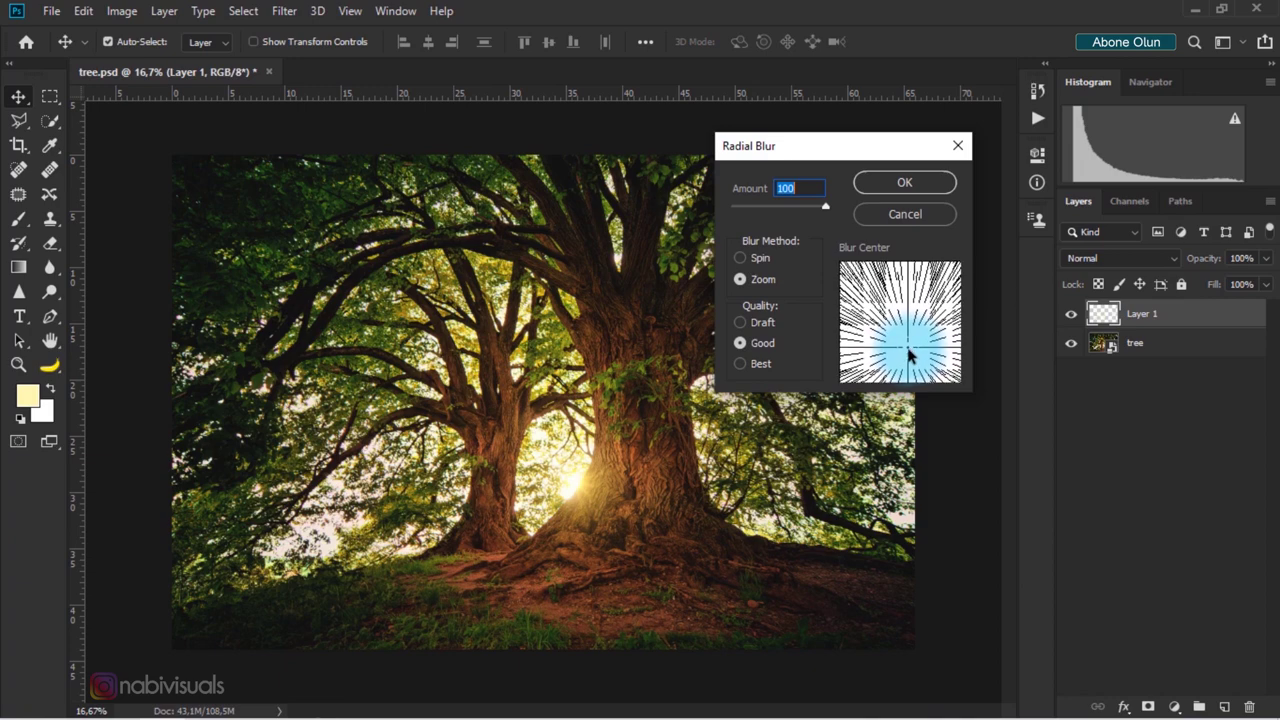
click(935, 185)
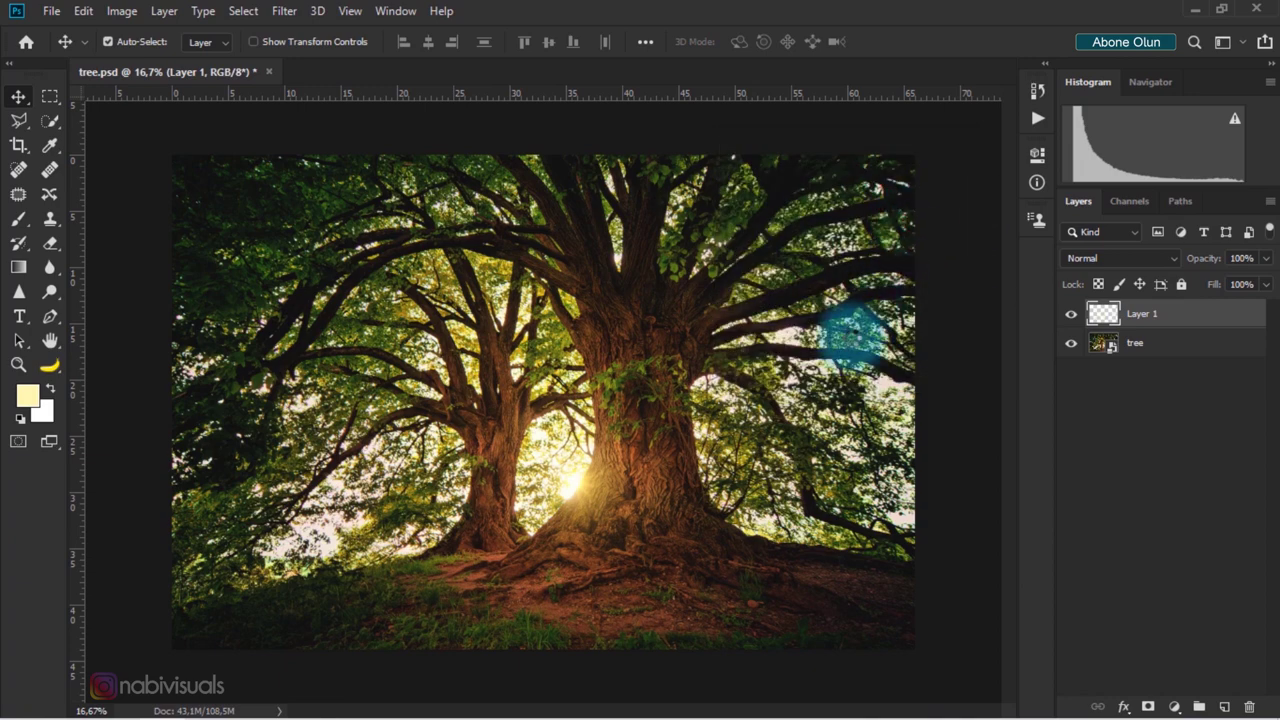
Step: Duplicate the blurred ray layer as Layer 1 copy to brighten the beams
mouse_move(852, 340)
mouse_down()
mouse_move(467, 437)
mouse_move(574, 500)
mouse_move(593, 432)
mouse_move(617, 462)
mouse_up()
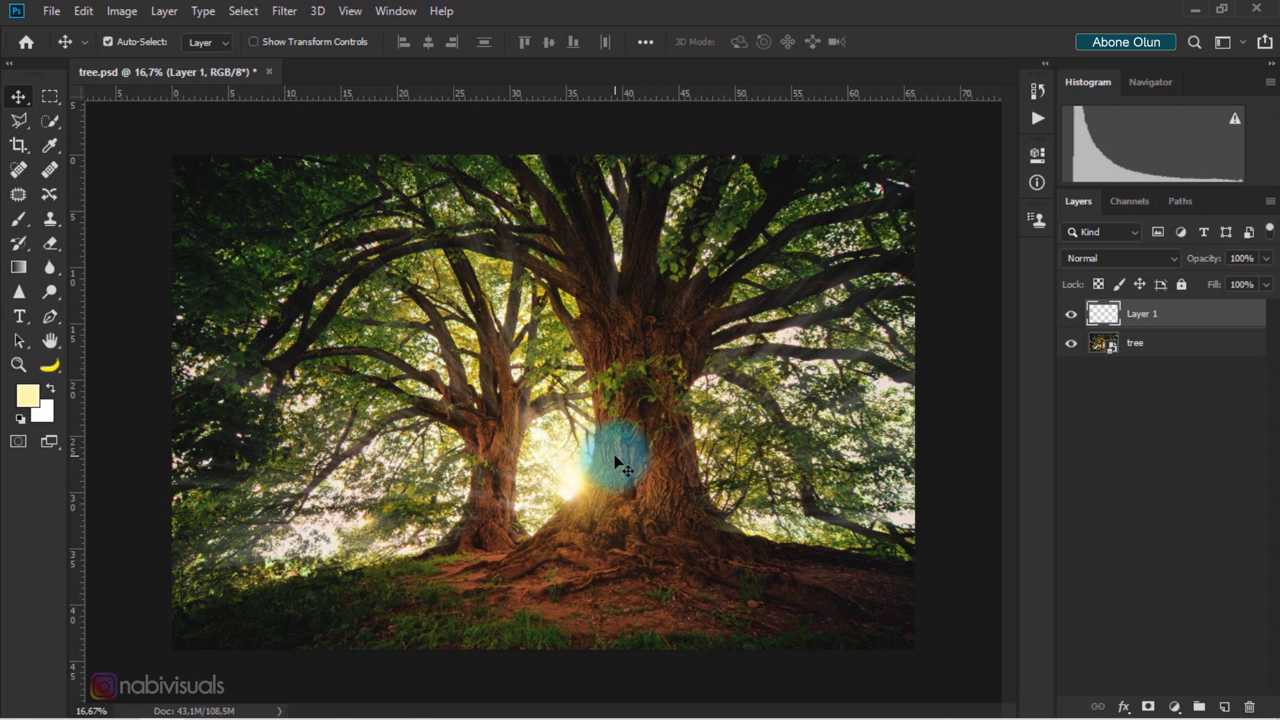
key(ctrl+j)
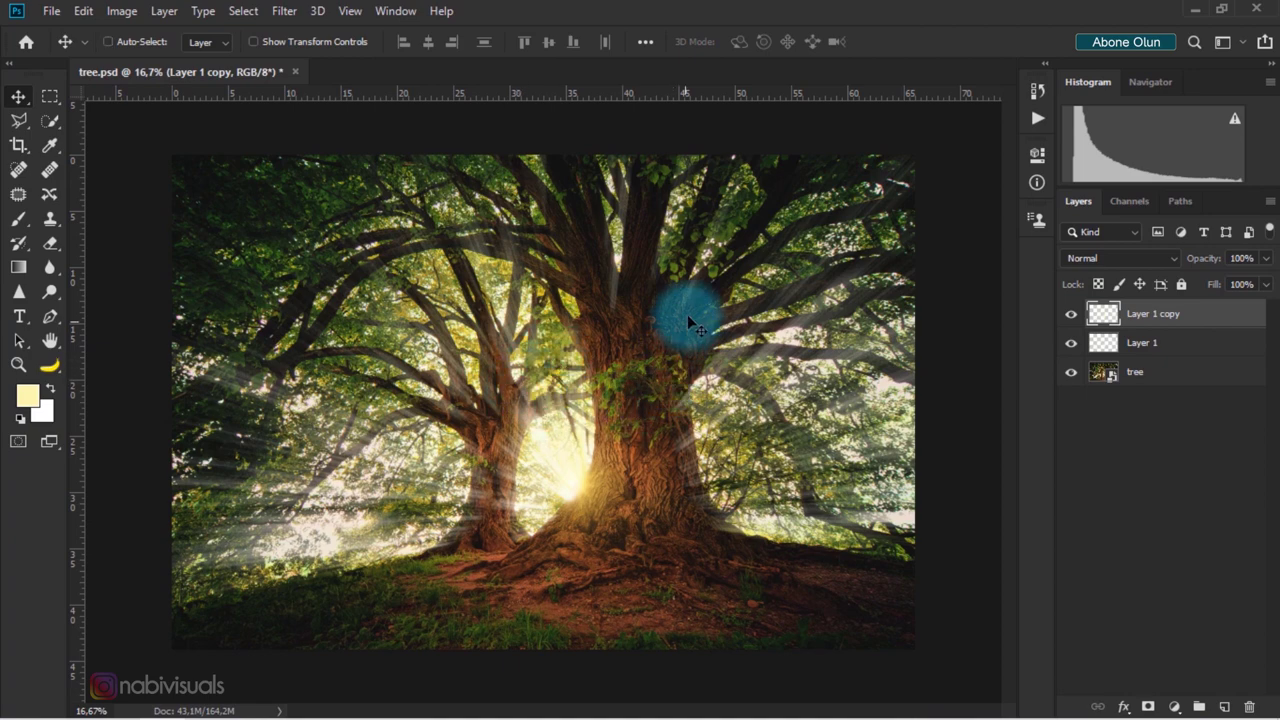
scroll(694, 309, up, 3)
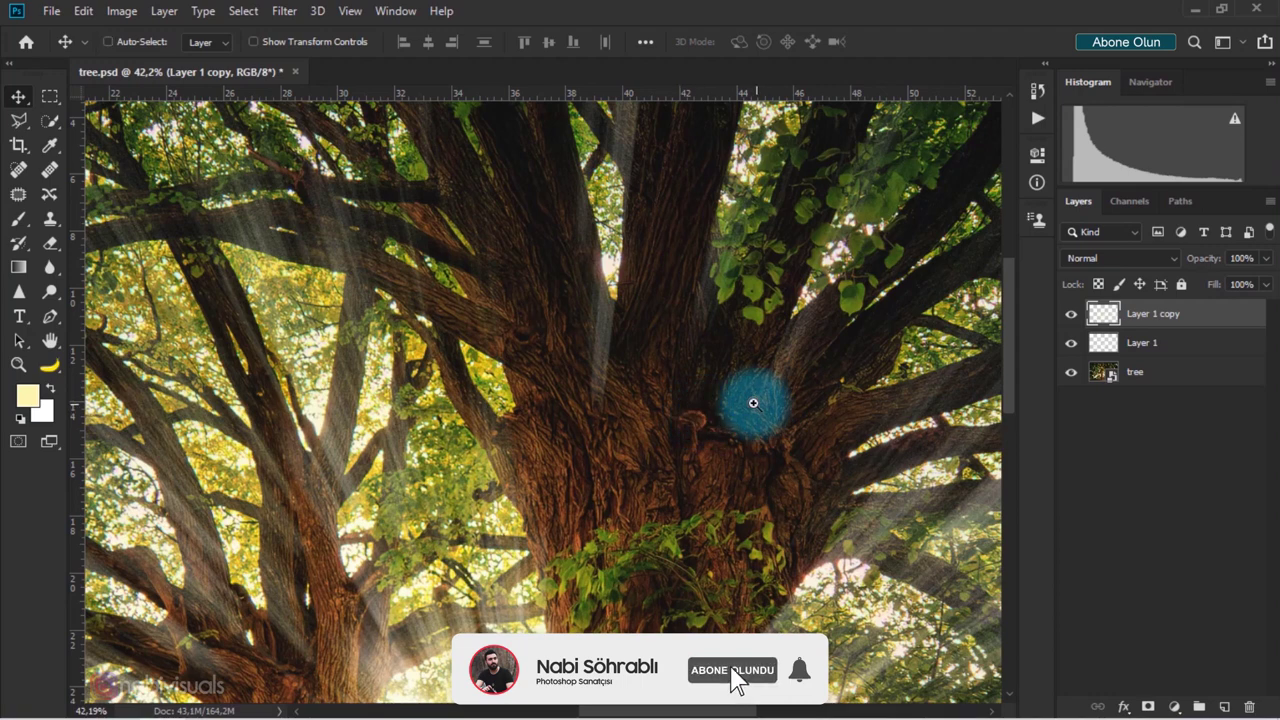
scroll(745, 402, down, 3)
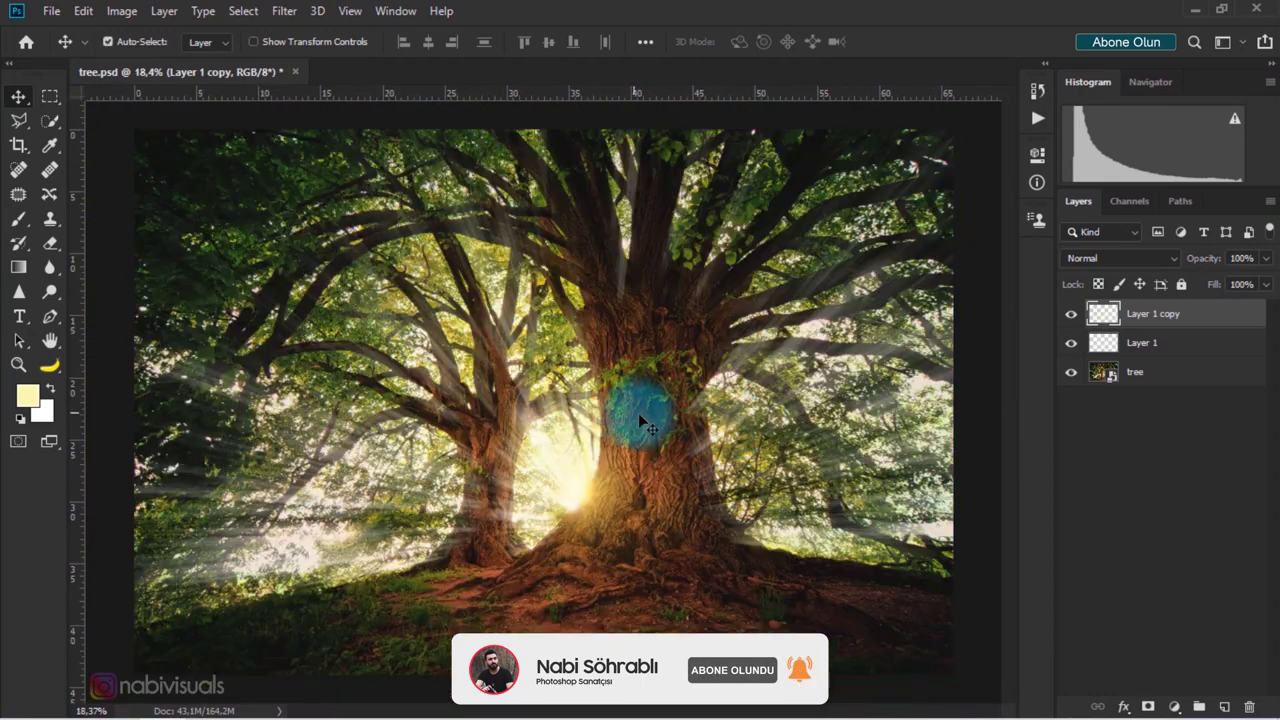
Step: Convert Layer 1 and Layer 1 copy together into a single smart object
ctrl+click(1165, 350)
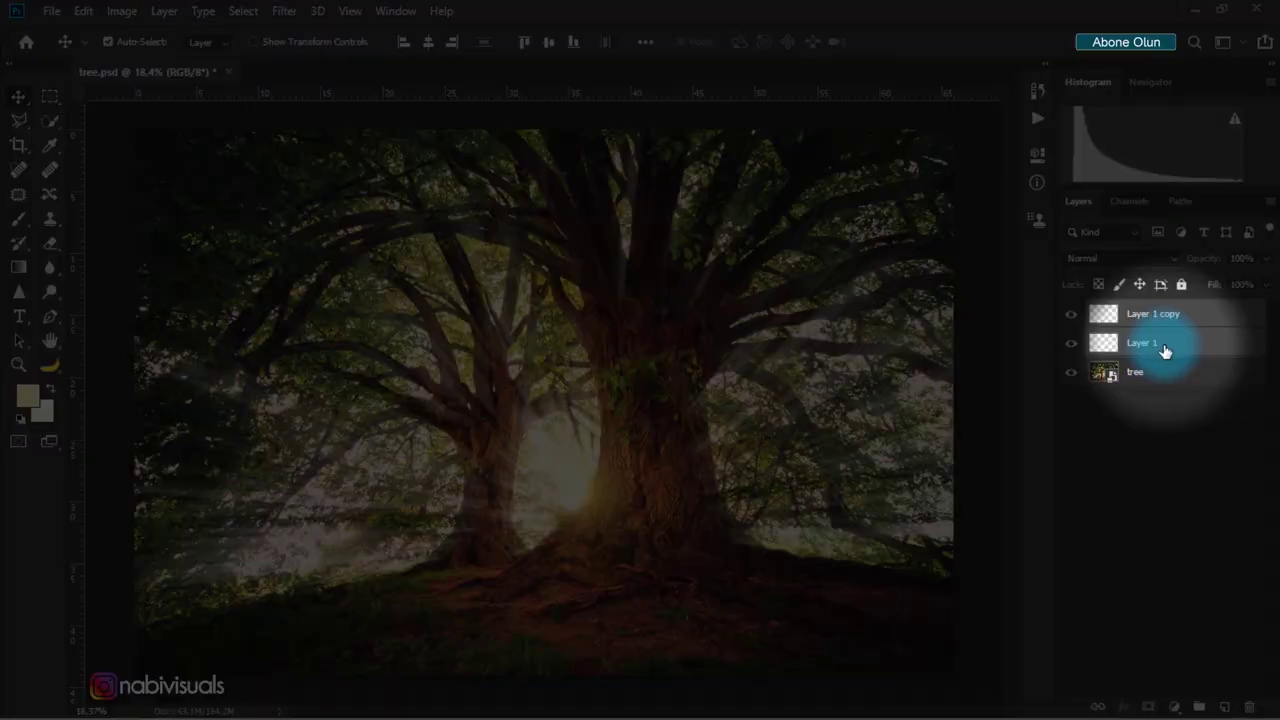
right_click(1165, 350)
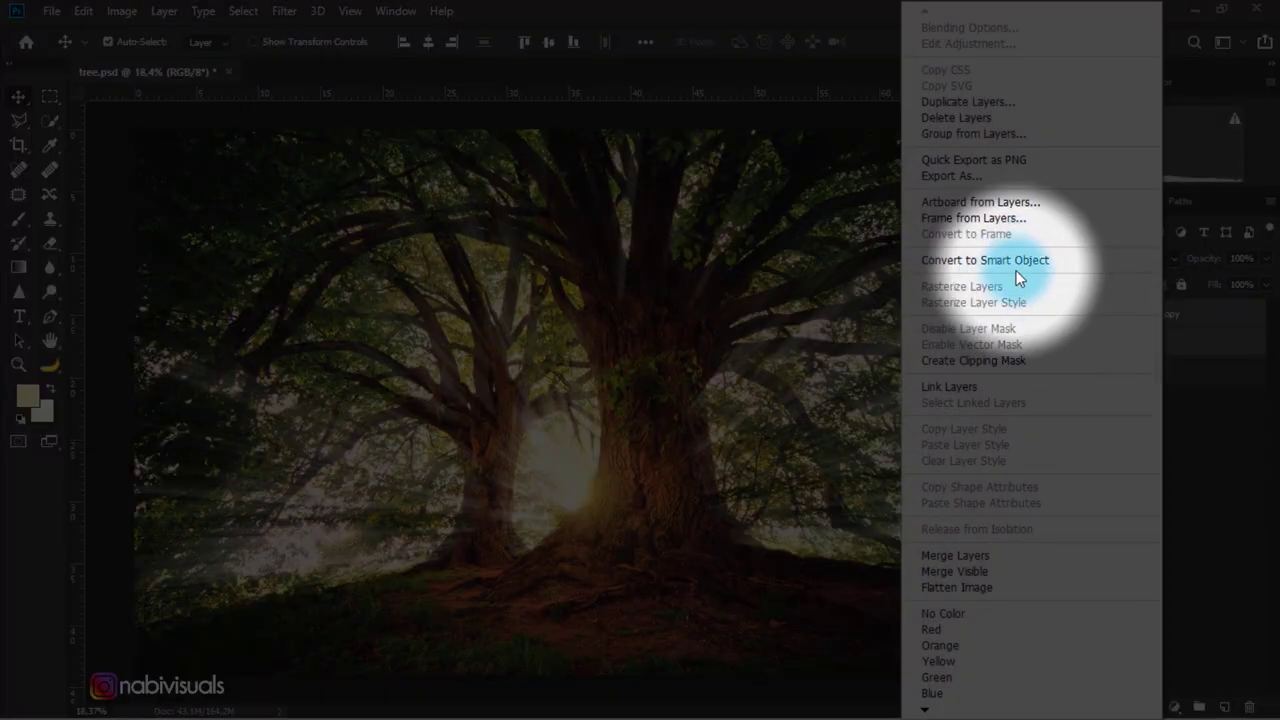
click(1009, 263)
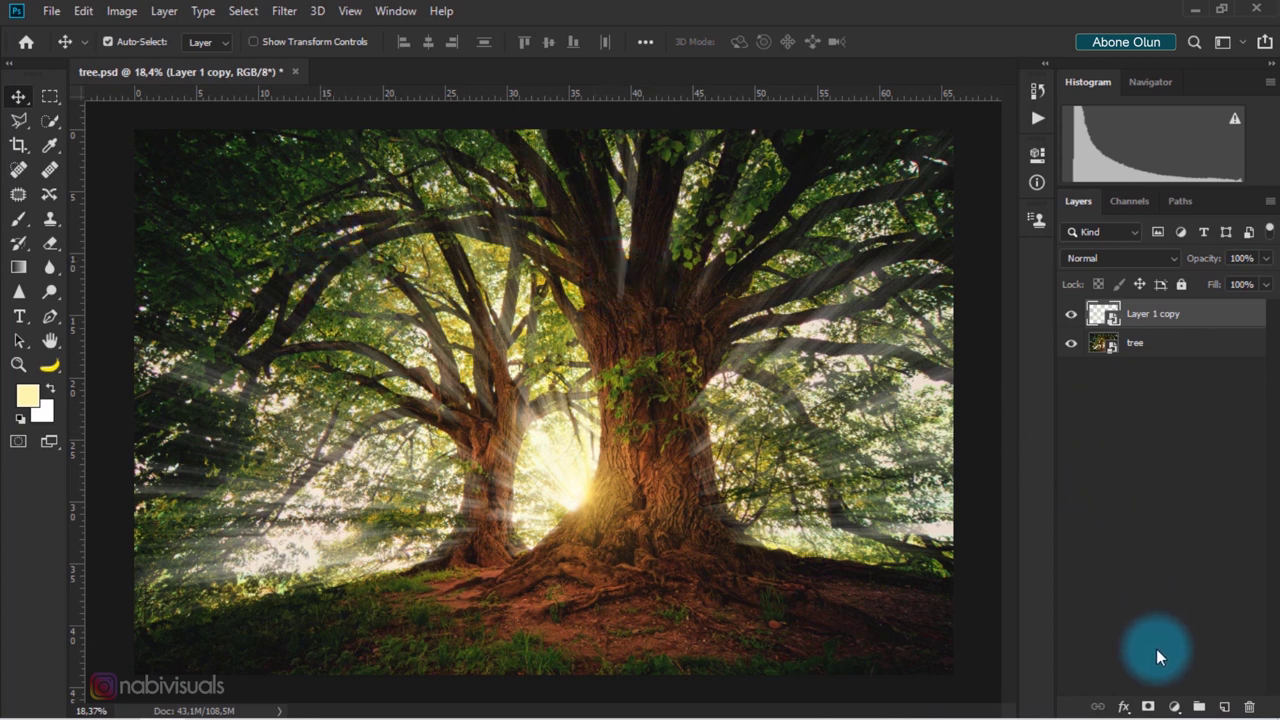
Step: Add a layer mask to Layer 1 copy and set up a black brush at 100% opacity
click(1147, 707)
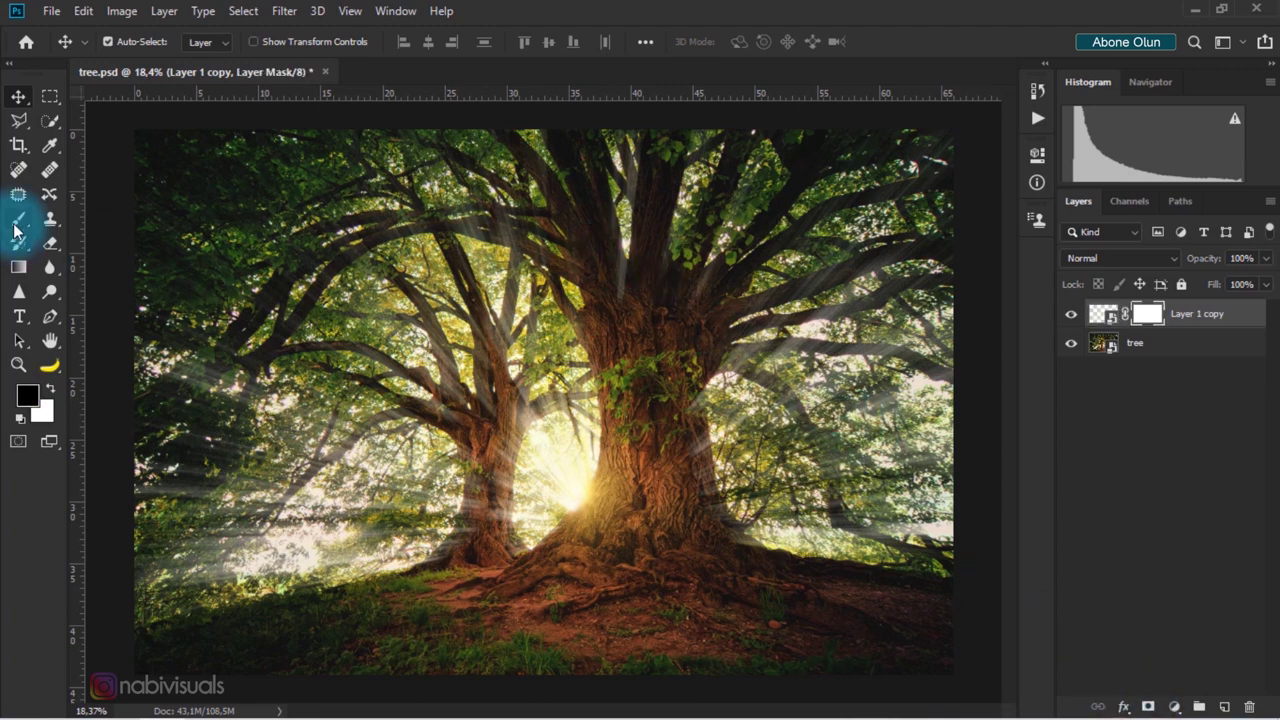
click(17, 224)
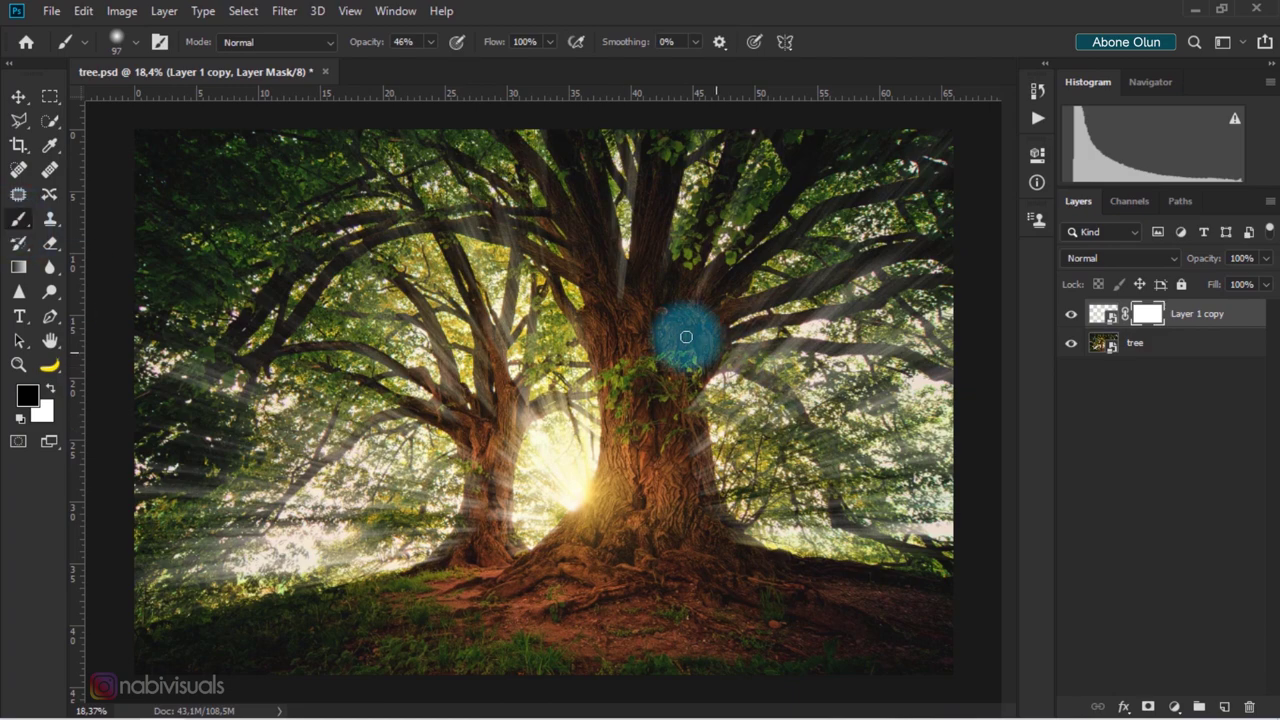
scroll(626, 265, up, 5)
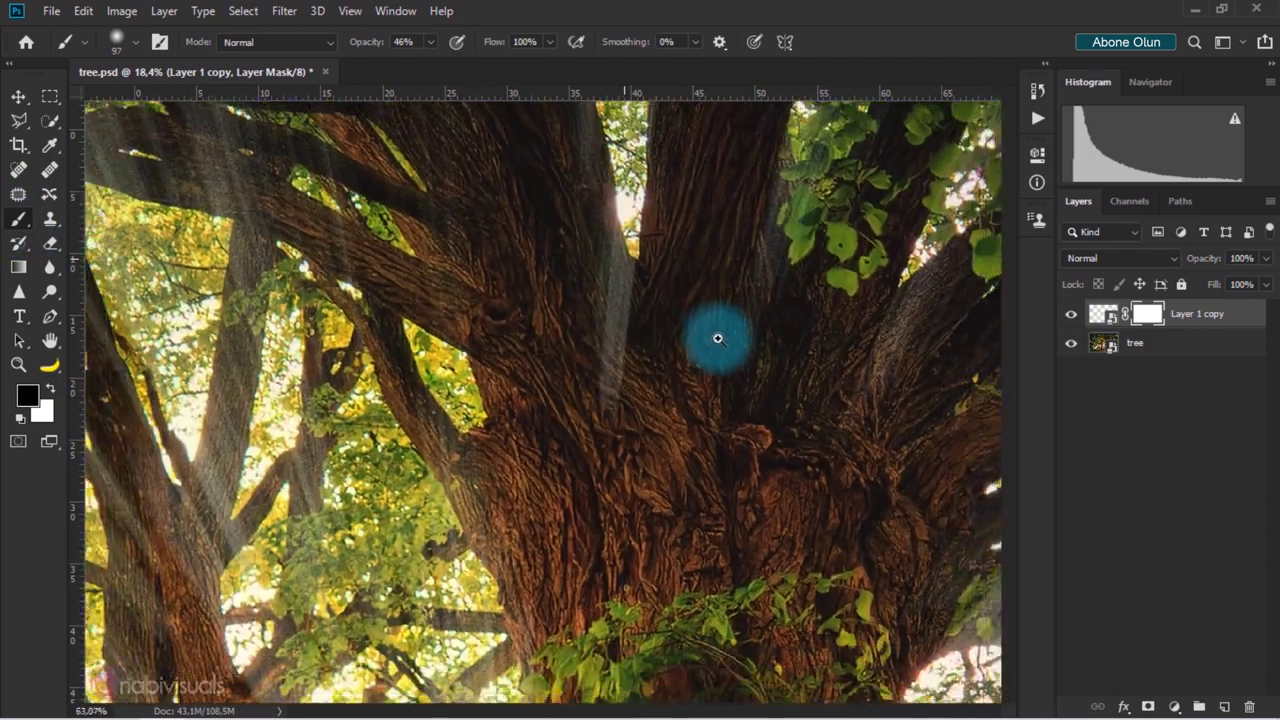
scroll(718, 338, down, 1)
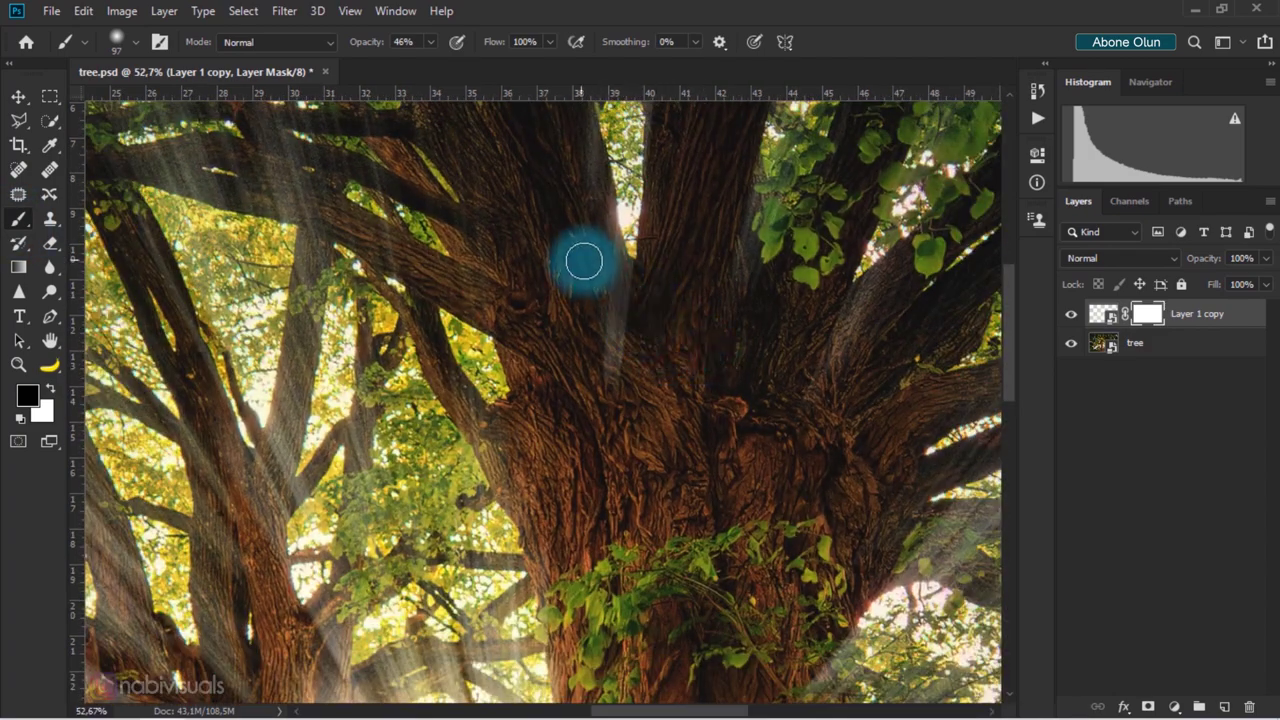
drag(363, 48, 434, 50)
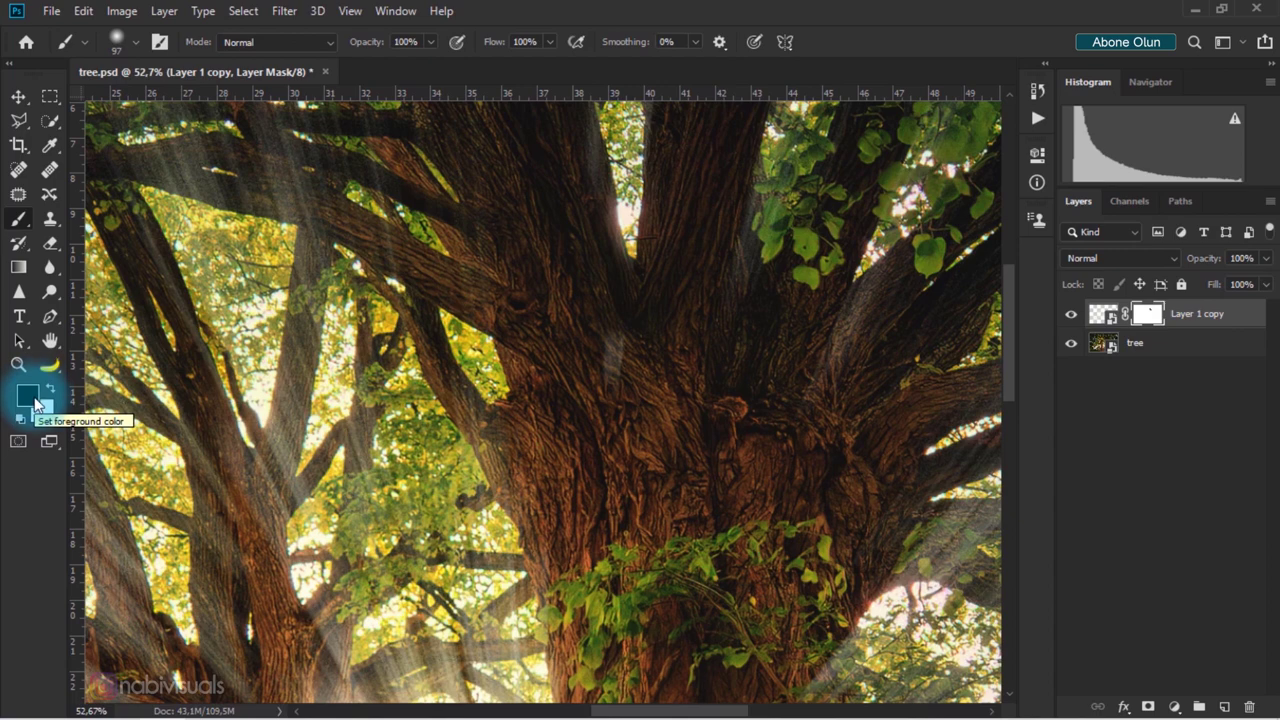
key(x)
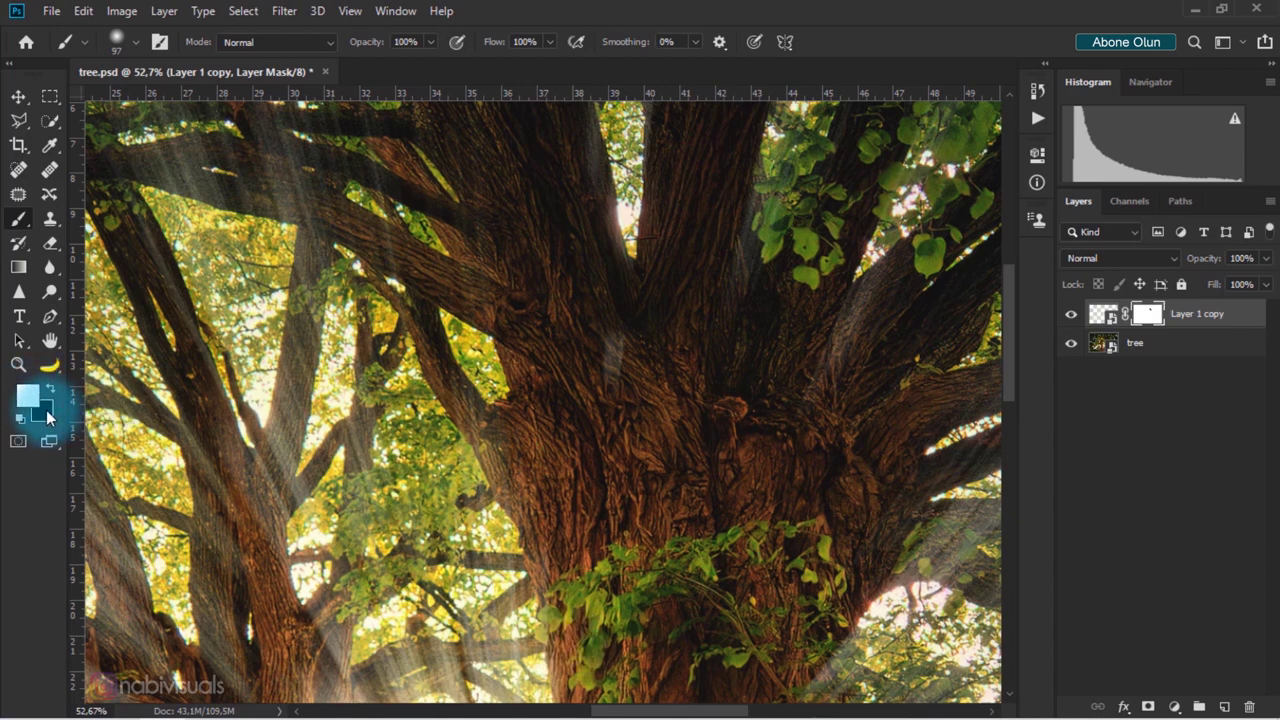
key(d)
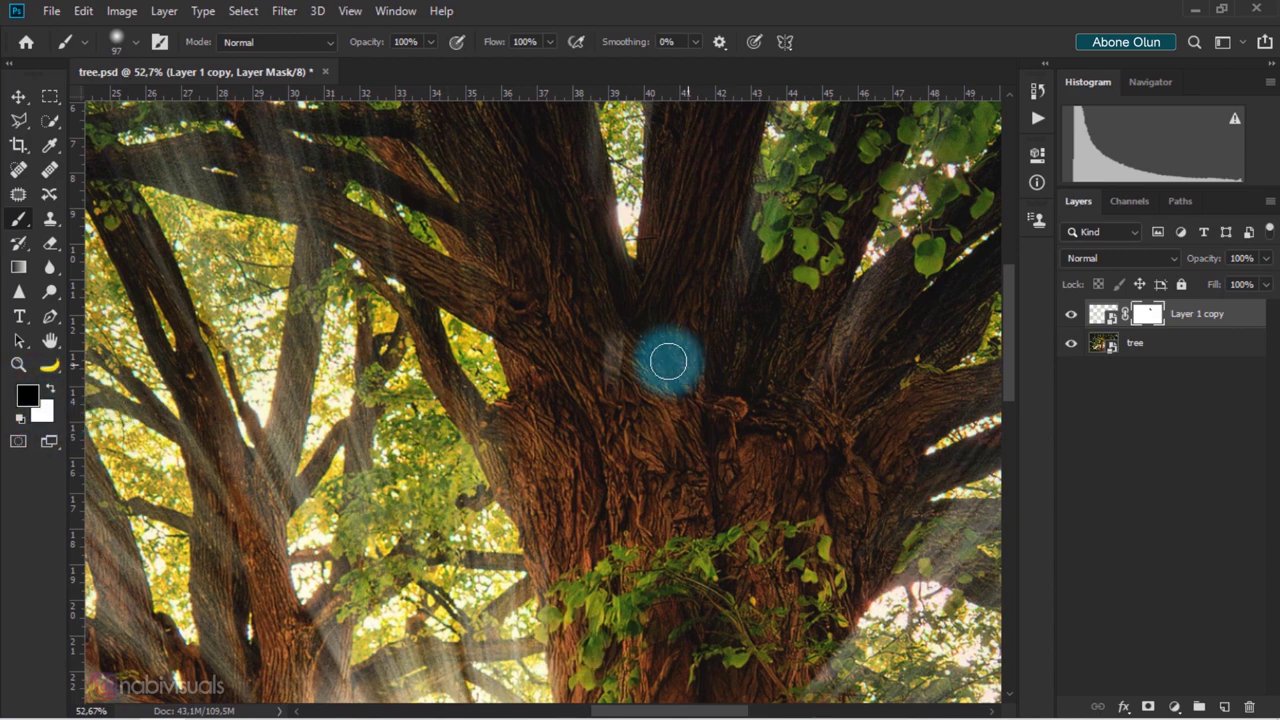
Step: Compare the masked rays over the trunk by hiding and showing Layer 1 copy
scroll(677, 357, down, 2)
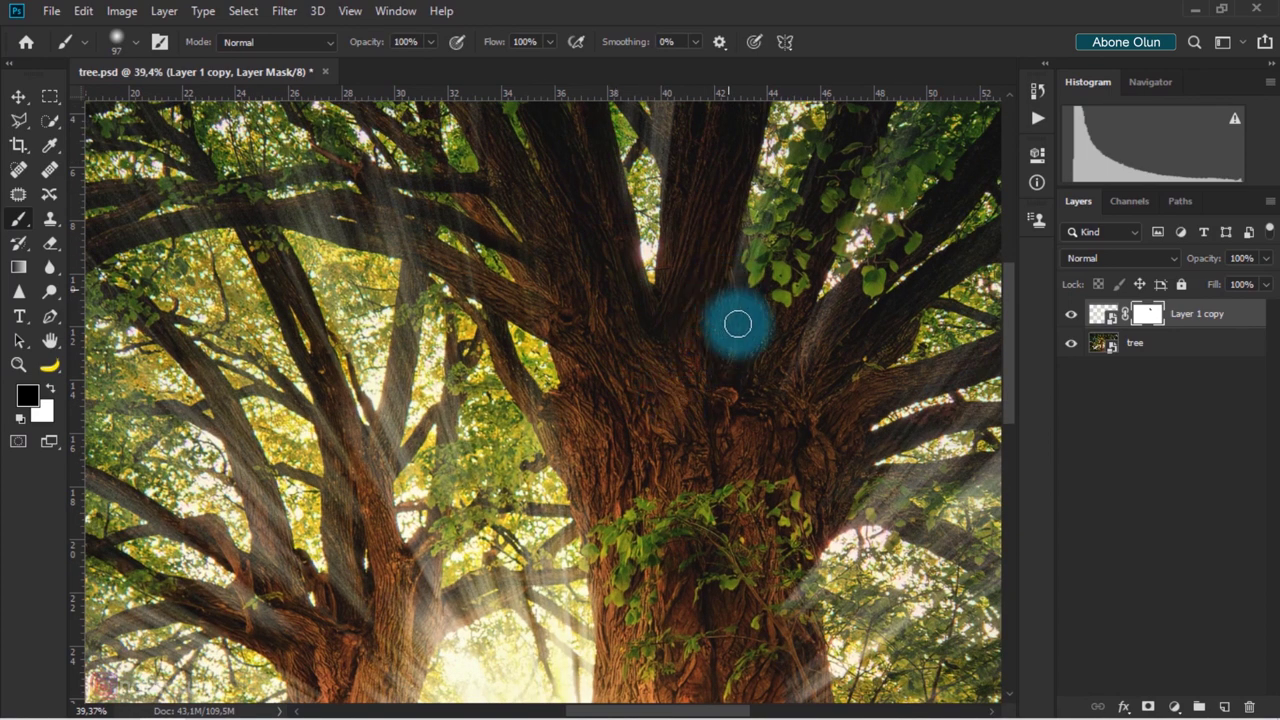
scroll(840, 560, down, 5)
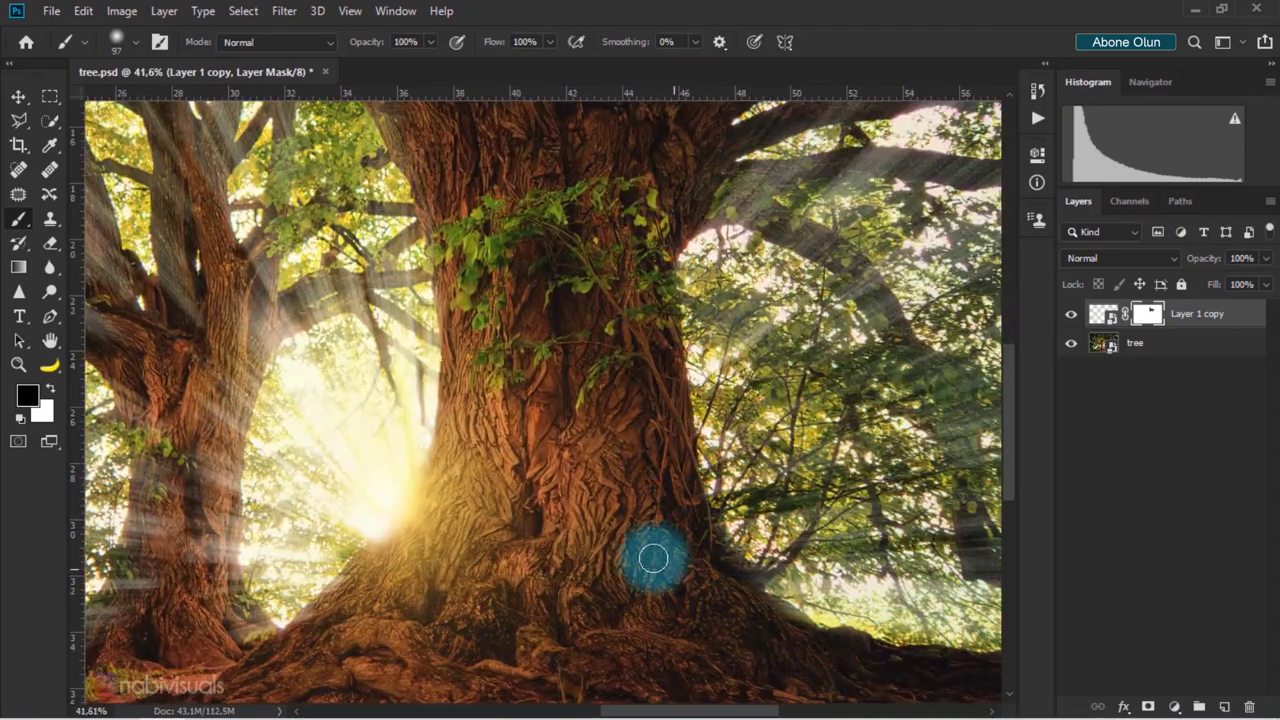
scroll(343, 371, up, 2)
scroll(594, 443, up, 2)
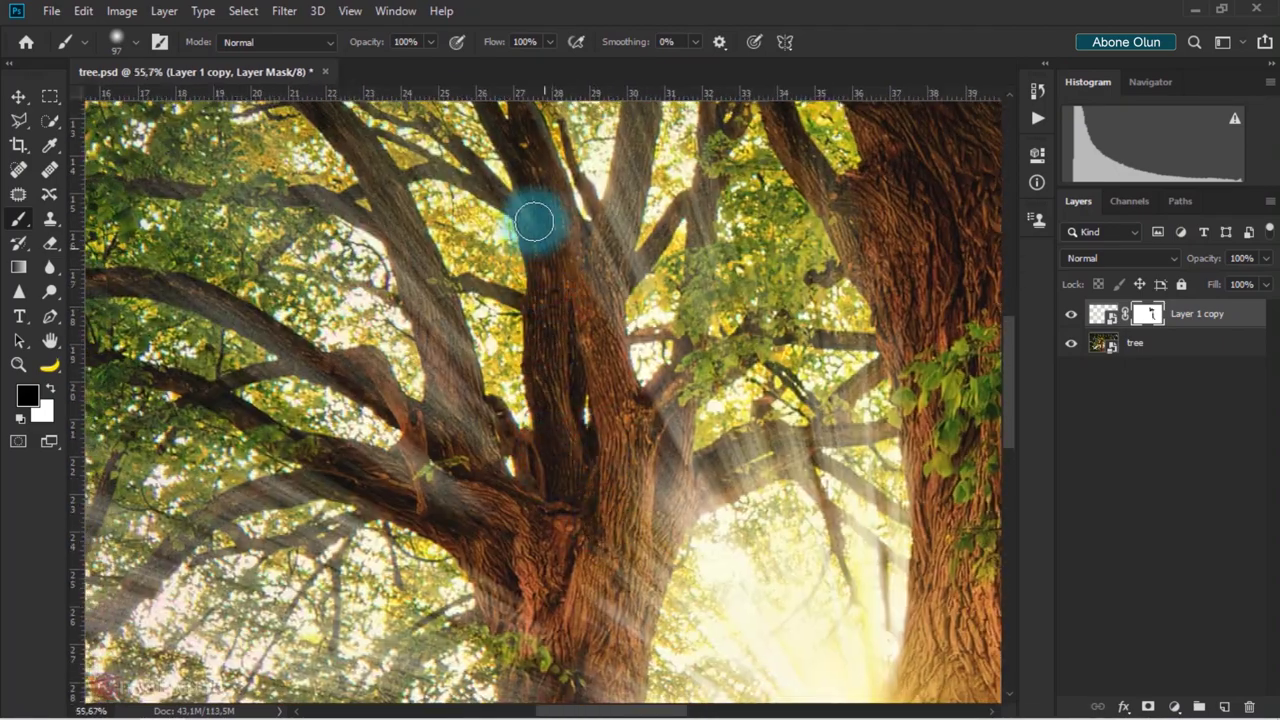
scroll(560, 350, down, 3)
scroll(691, 320, up, 1)
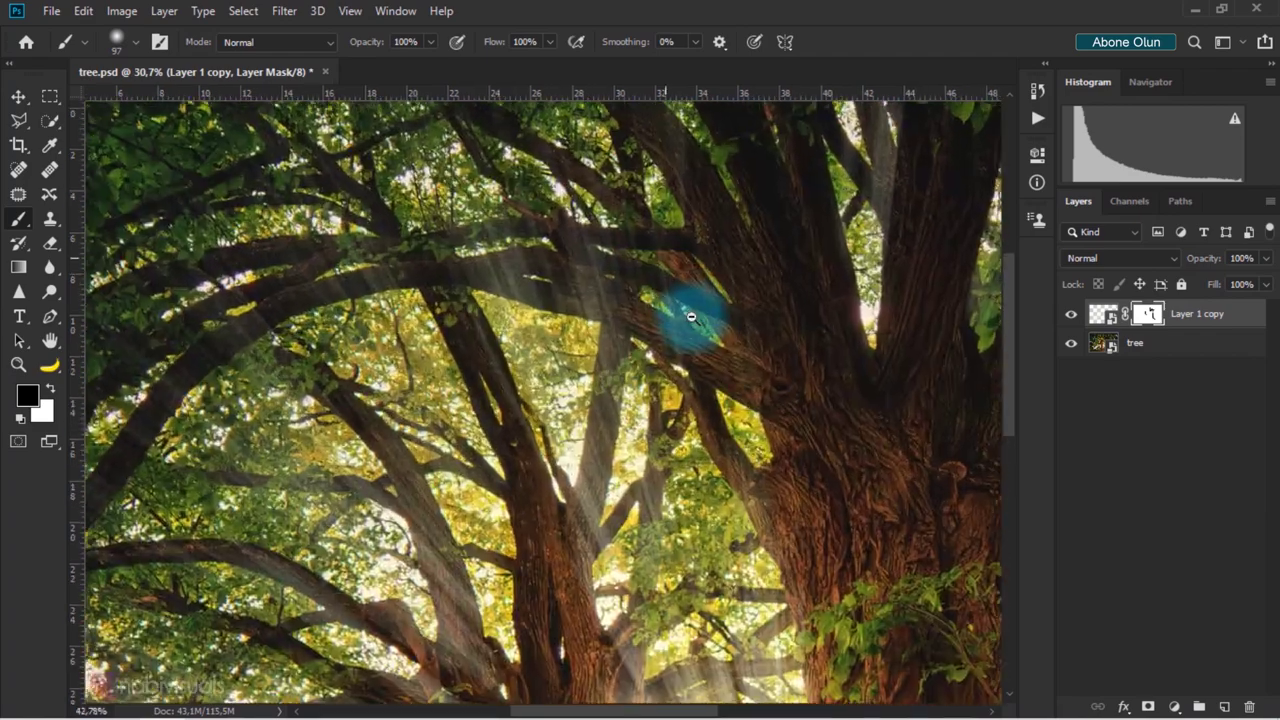
scroll(594, 443, up, 1)
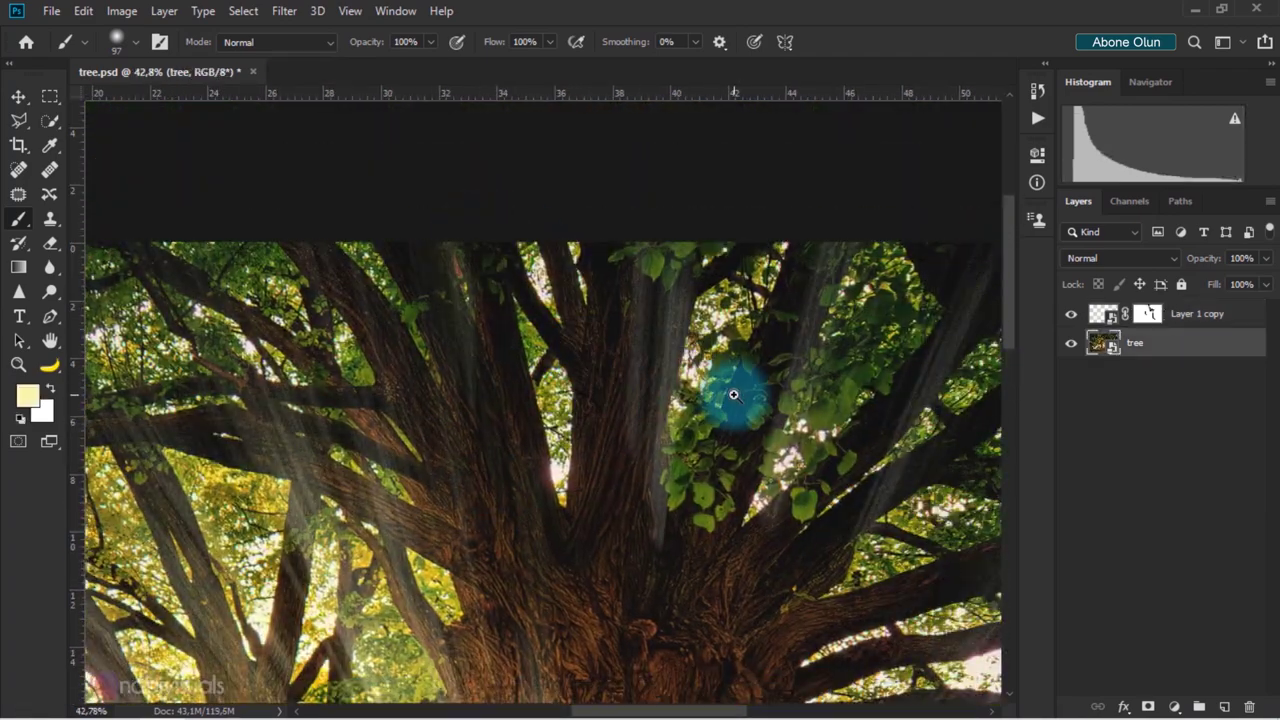
scroll(745, 470, down, 3)
scroll(834, 277, up, 1)
scroll(610, 332, down, 1)
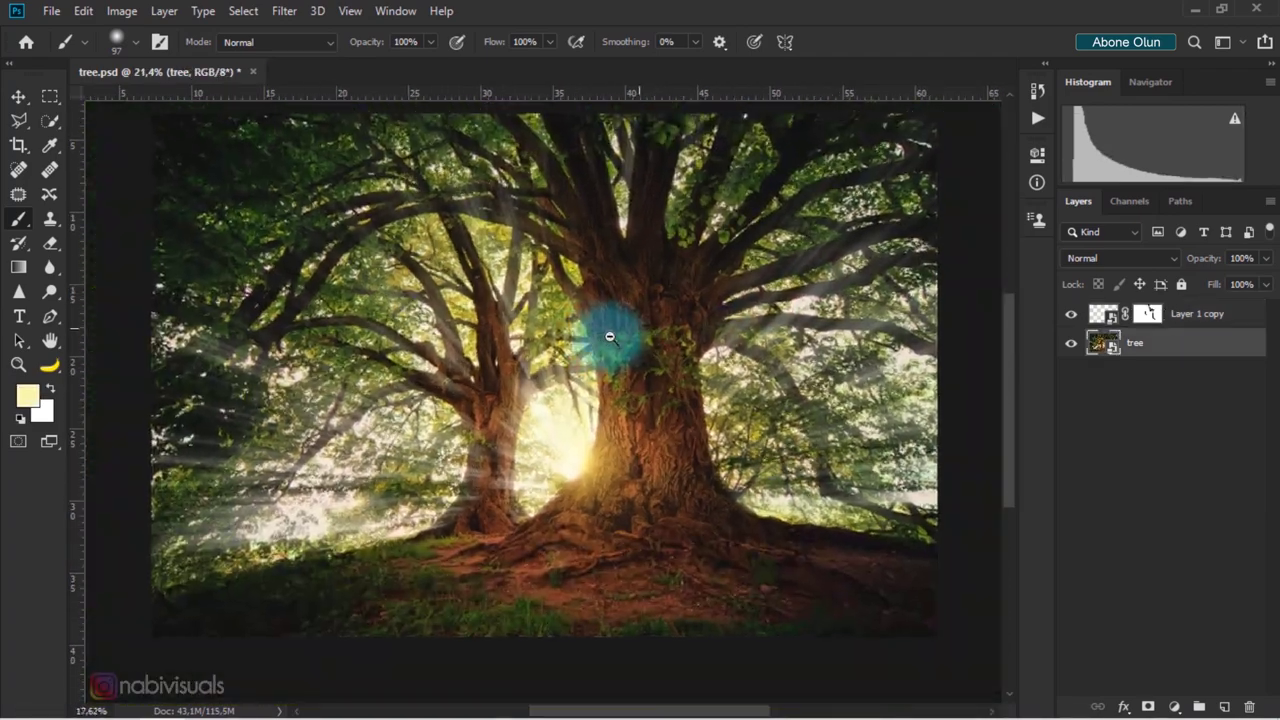
click(18, 97)
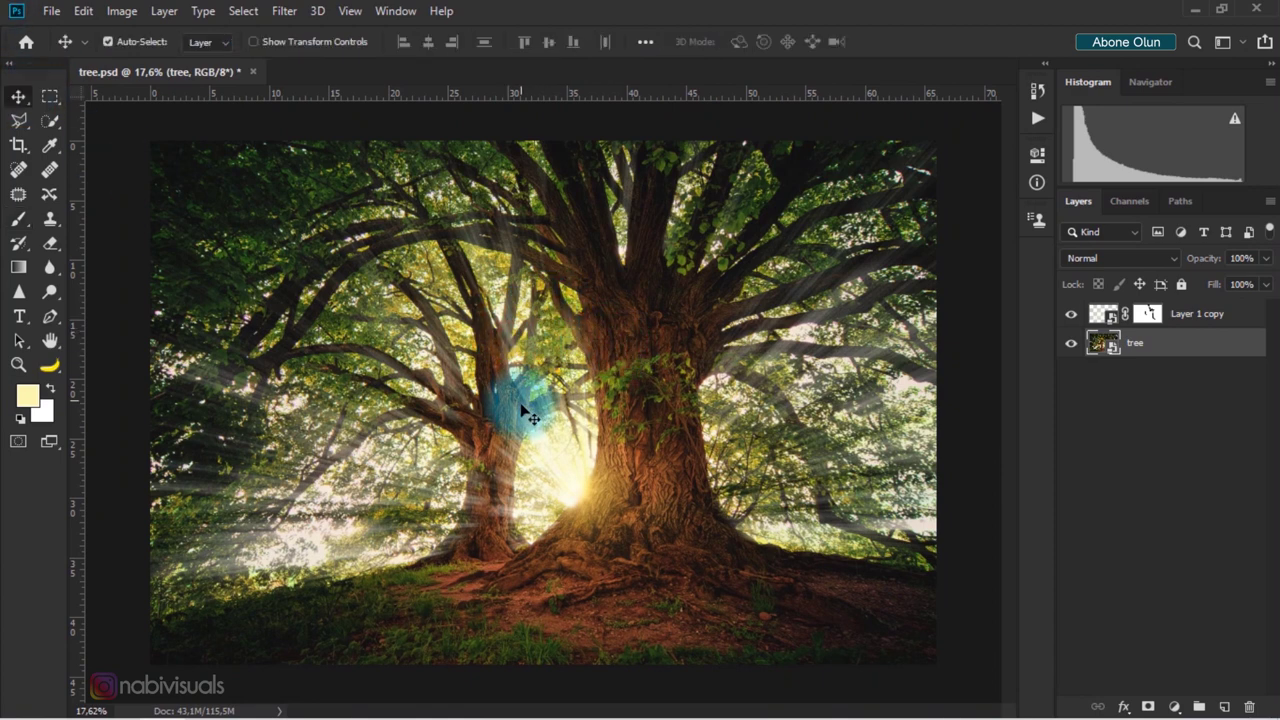
click(1071, 314)
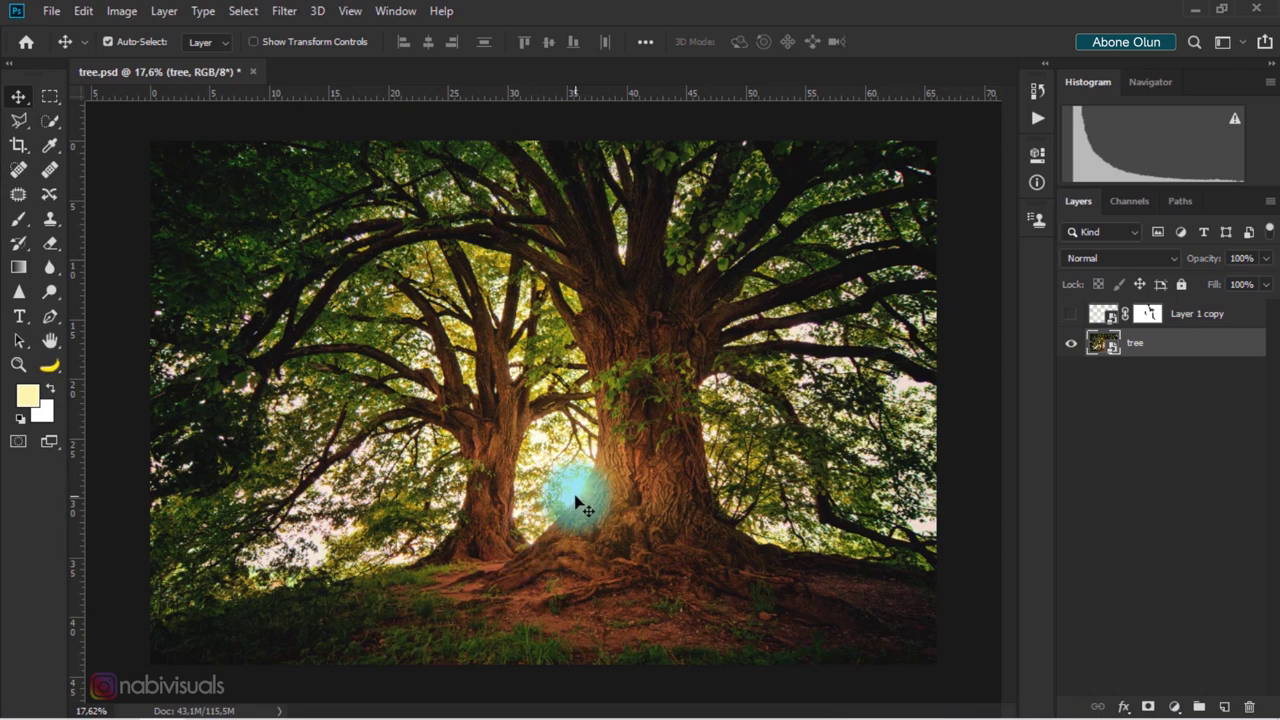
click(1071, 314)
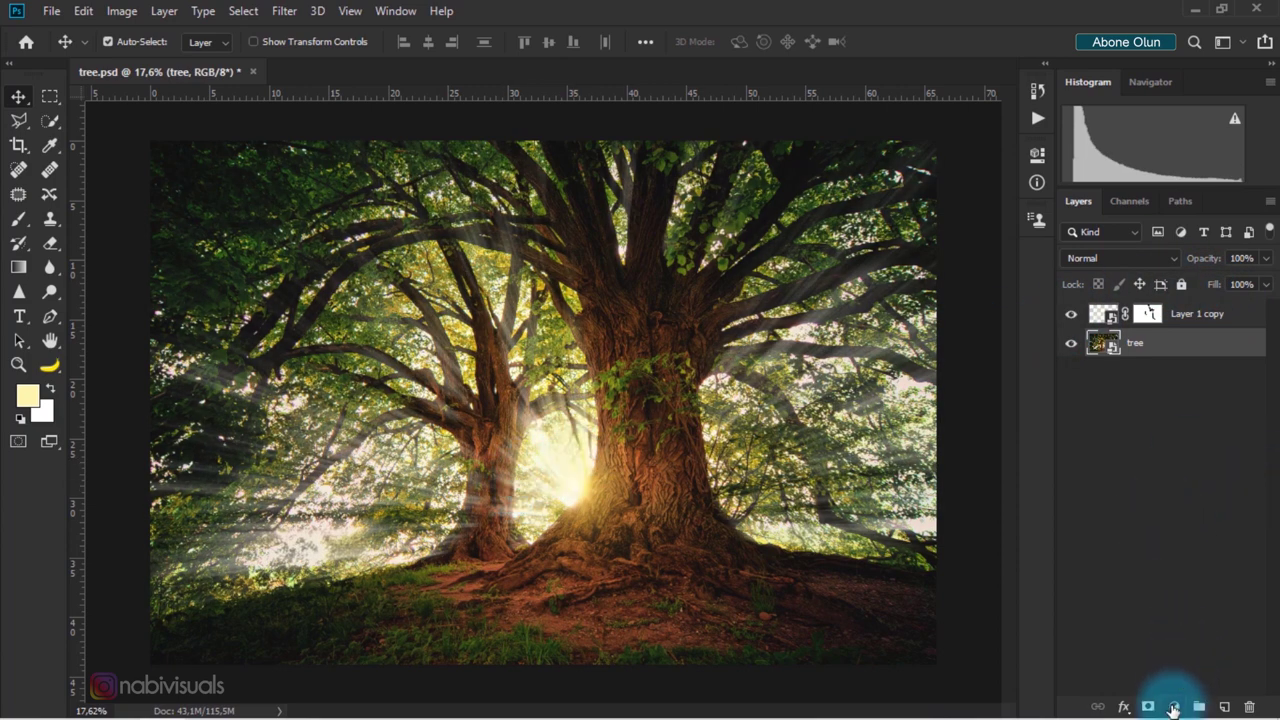
Step: Add a pale yellow #fffb8e Solid Color fill layer above Layer 1 copy
click(1177, 314)
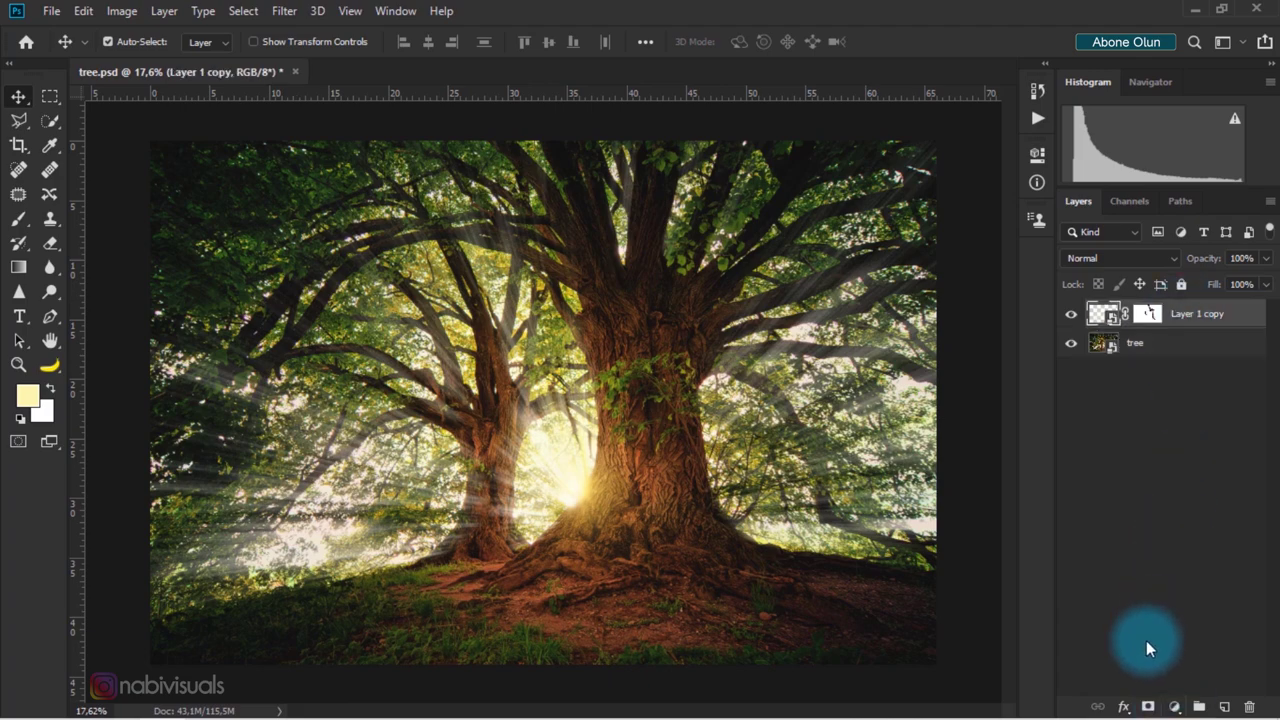
click(1174, 707)
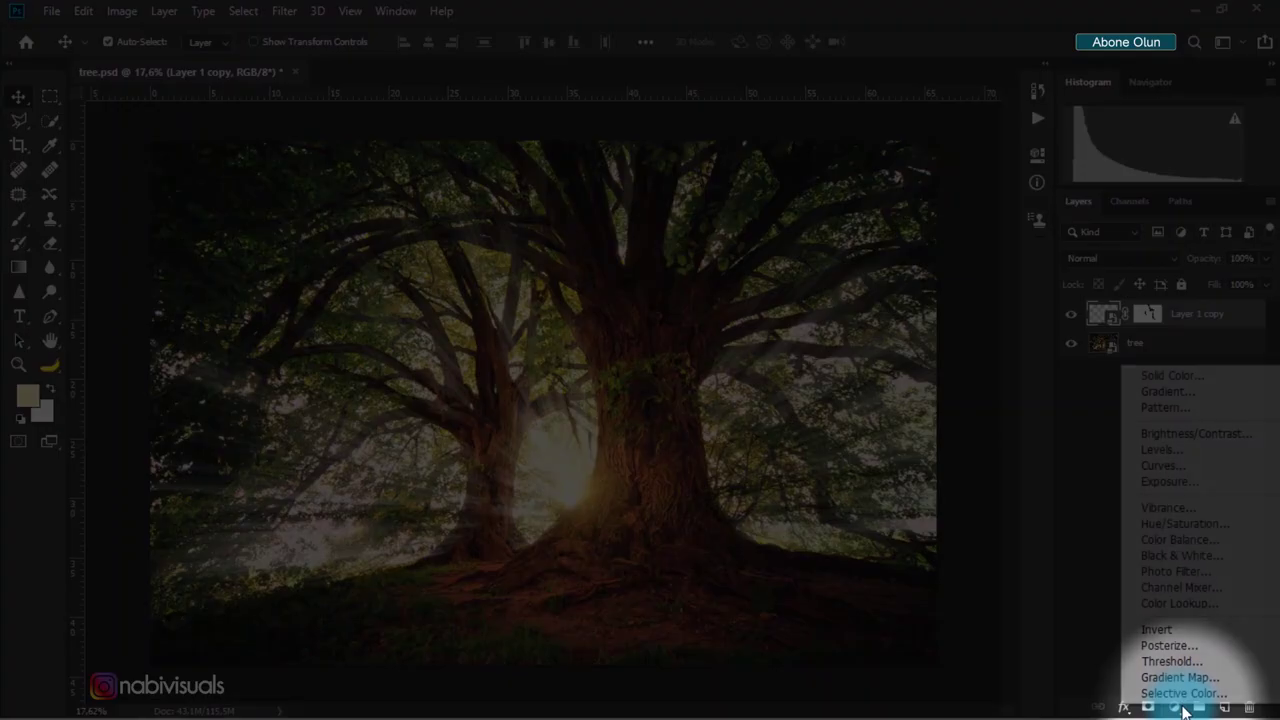
click(1174, 375)
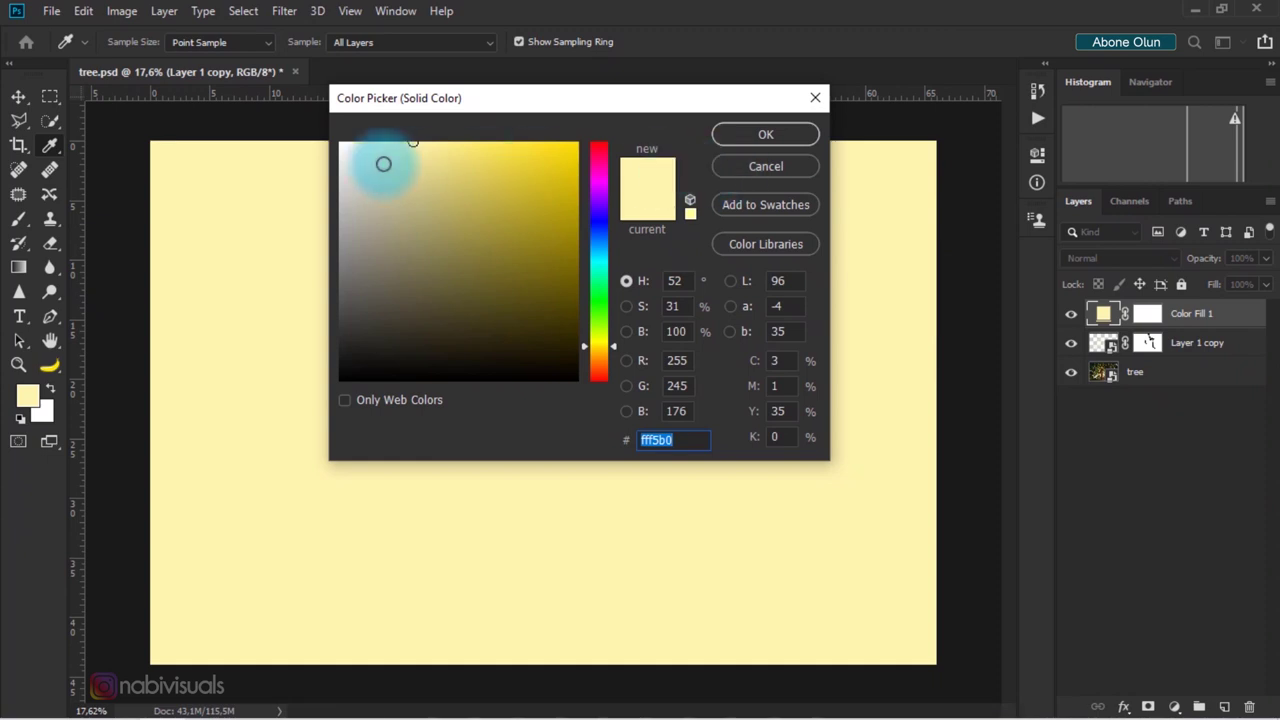
mouse_move(551, 163)
mouse_down()
mouse_move(544, 143)
mouse_move(434, 149)
mouse_move(466, 140)
mouse_up()
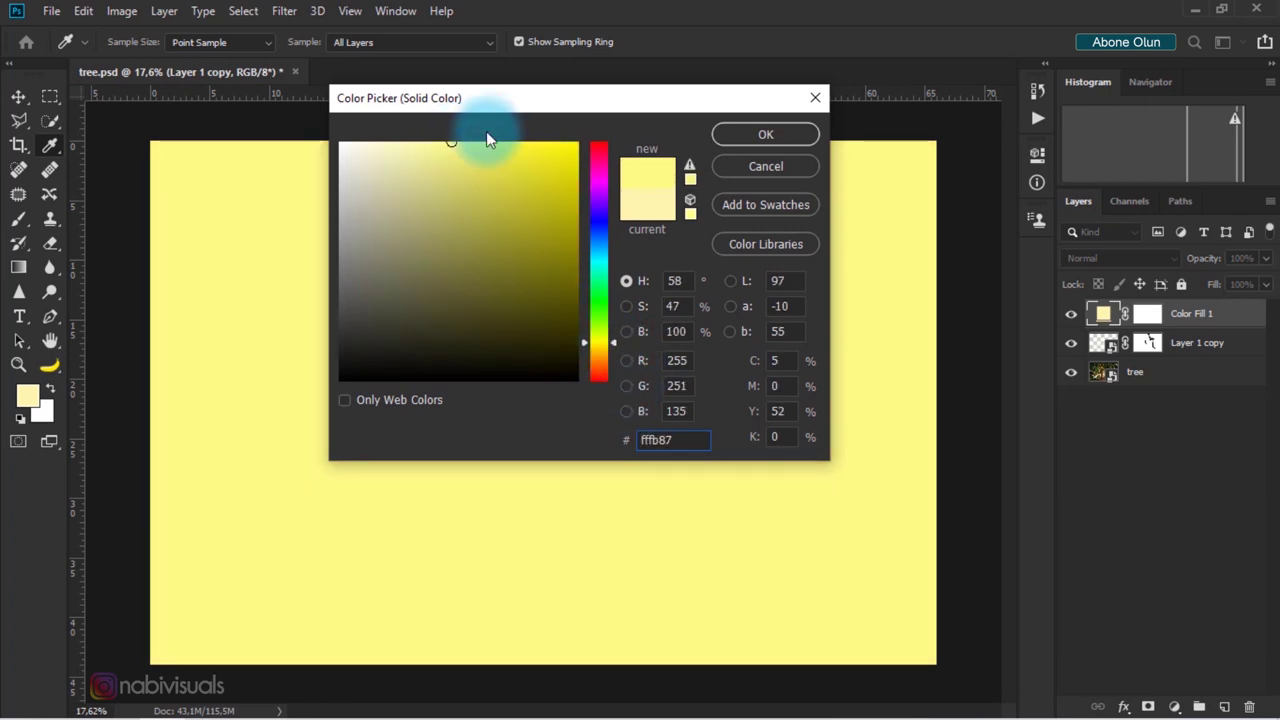
click(445, 141)
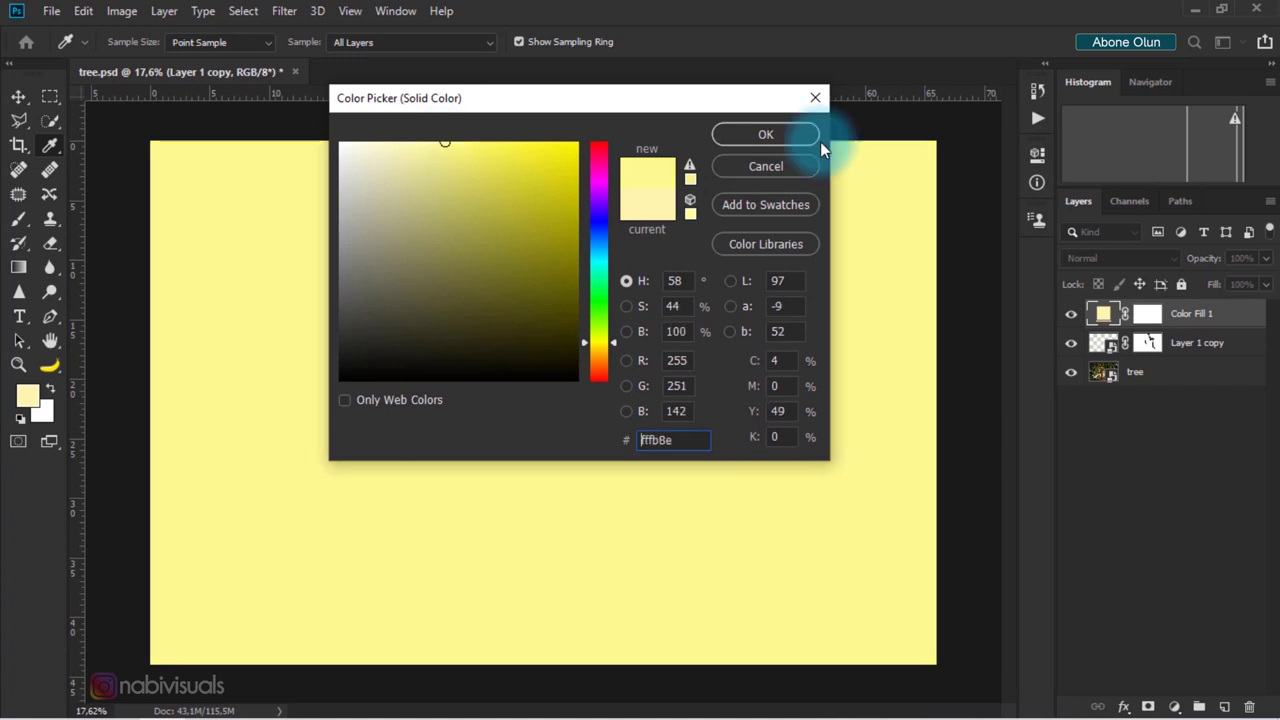
click(766, 135)
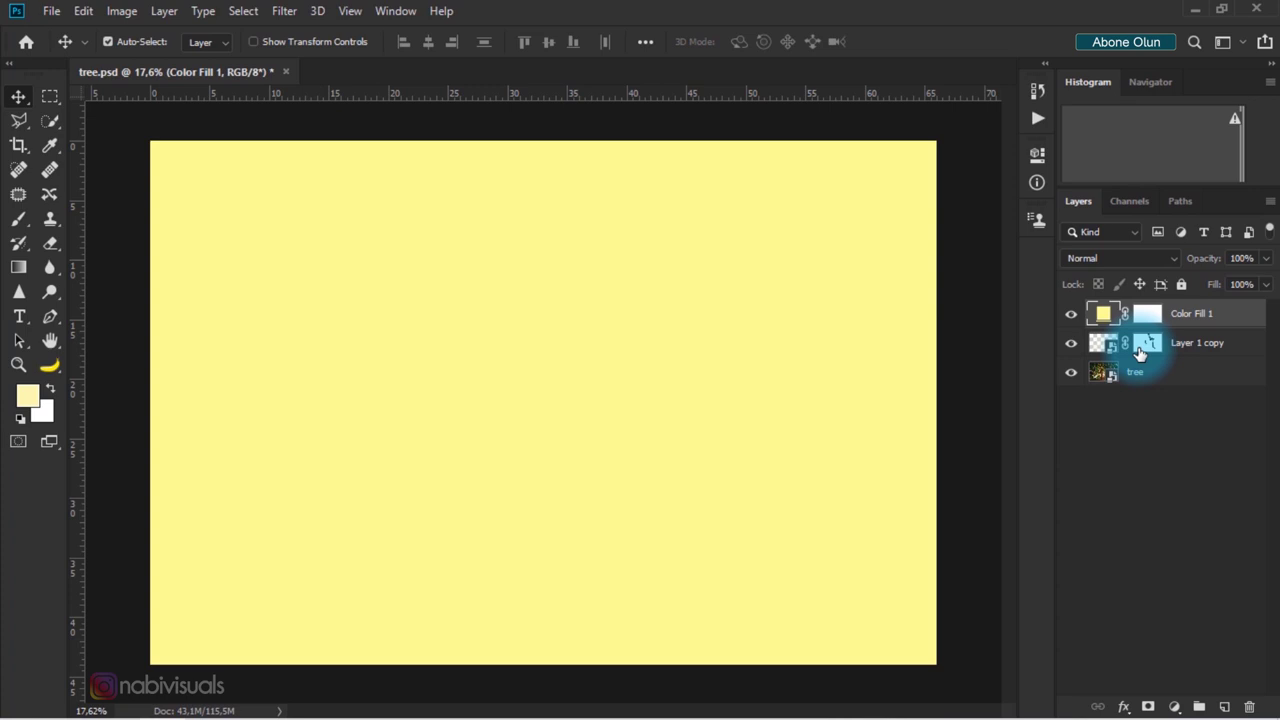
Step: Clip Color Fill 1 to Layer 1 copy and target the fill's layer mask
click(1105, 344)
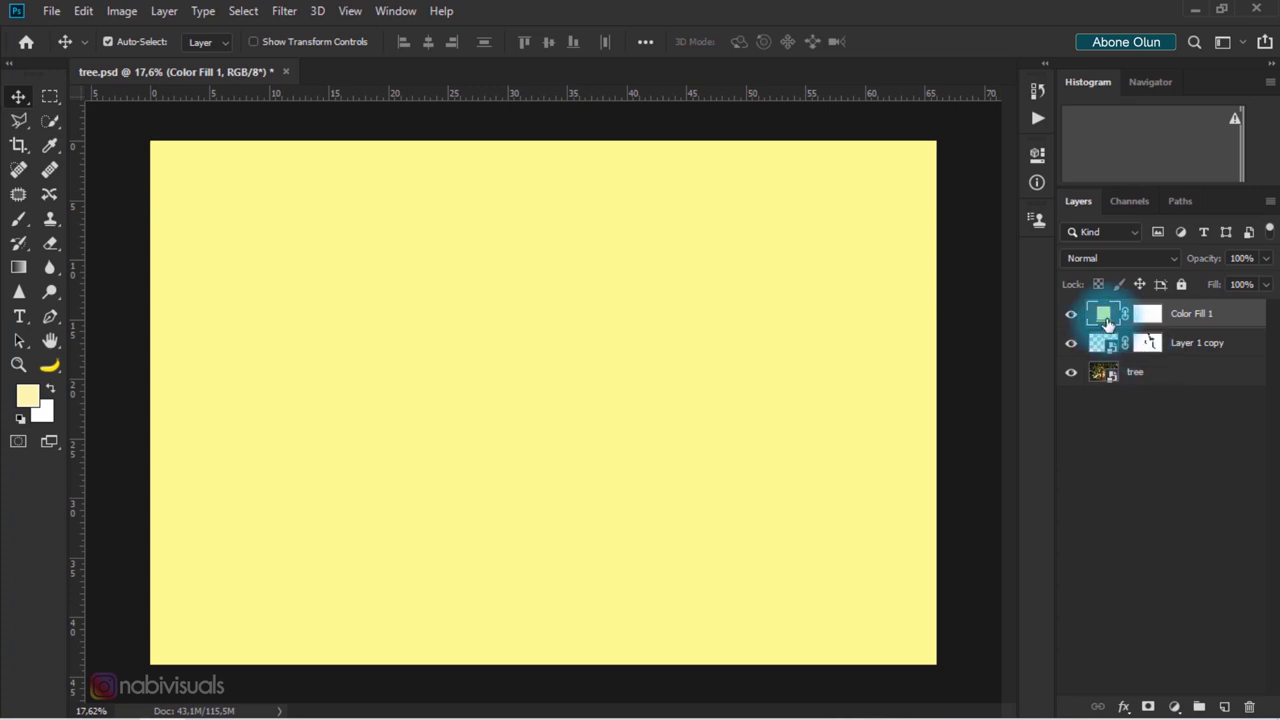
key(alt)
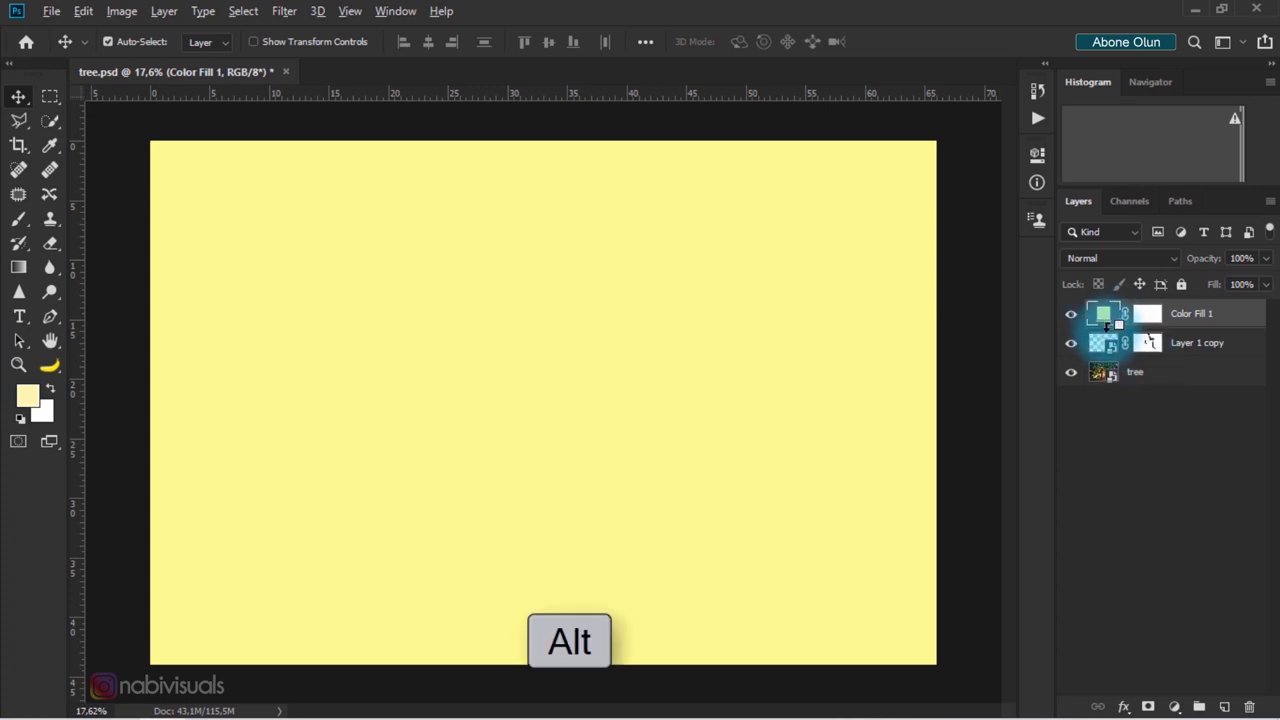
alt+click(1107, 327)
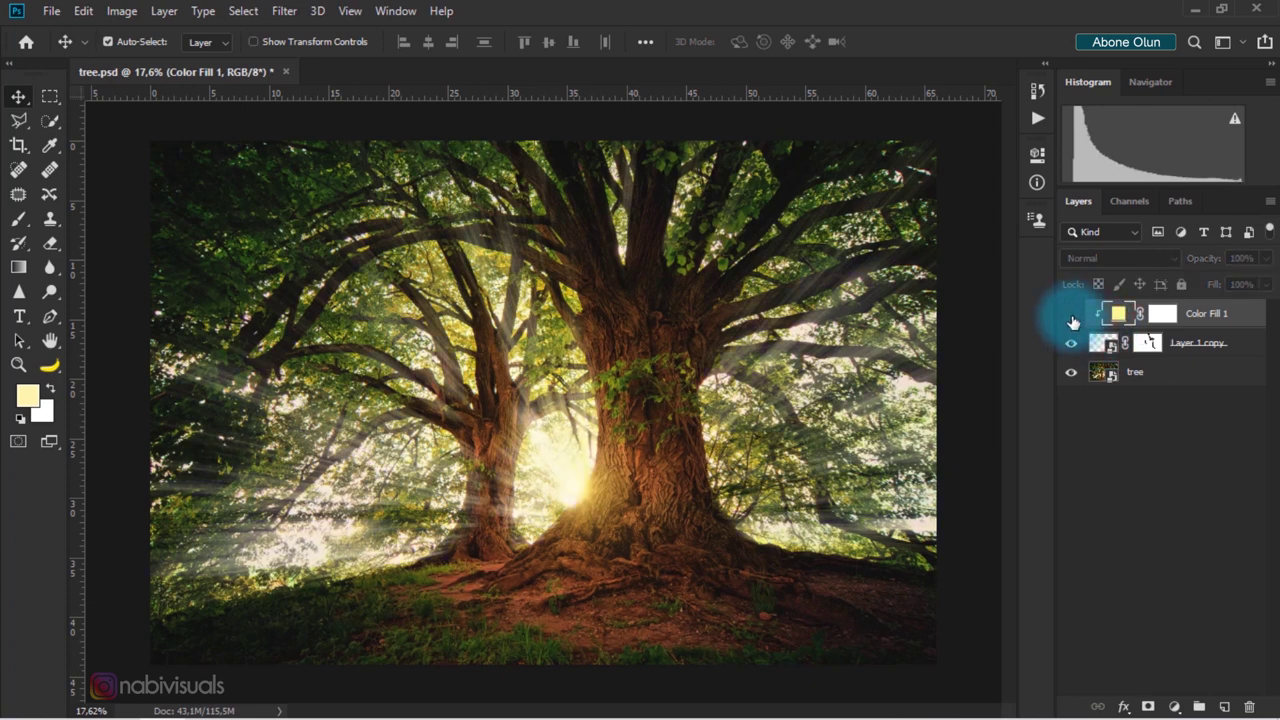
click(1071, 314)
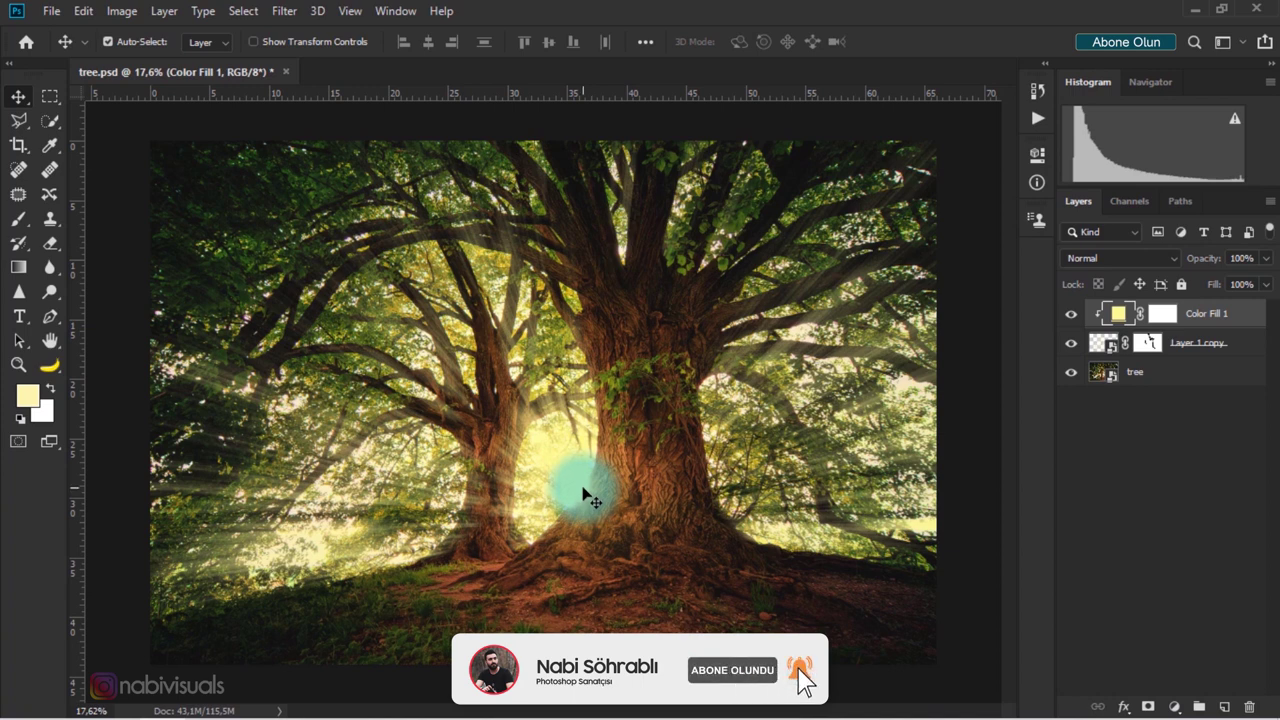
click(1162, 314)
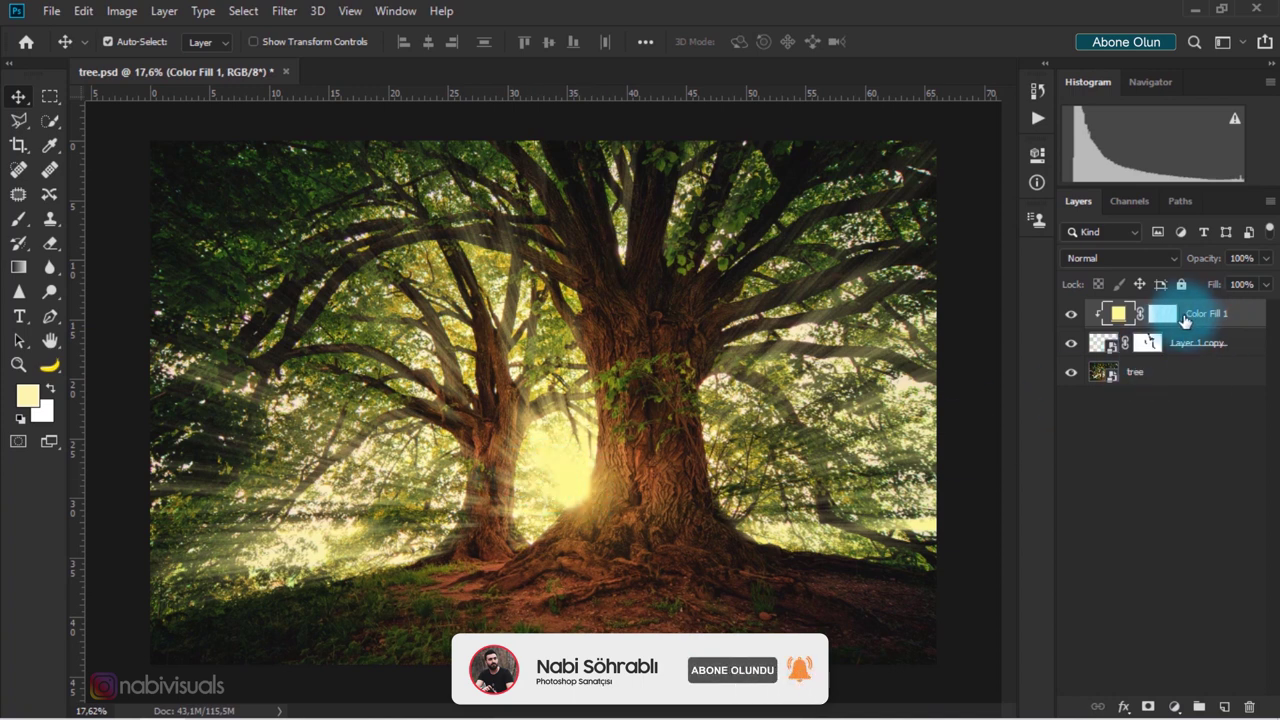
click(18, 219)
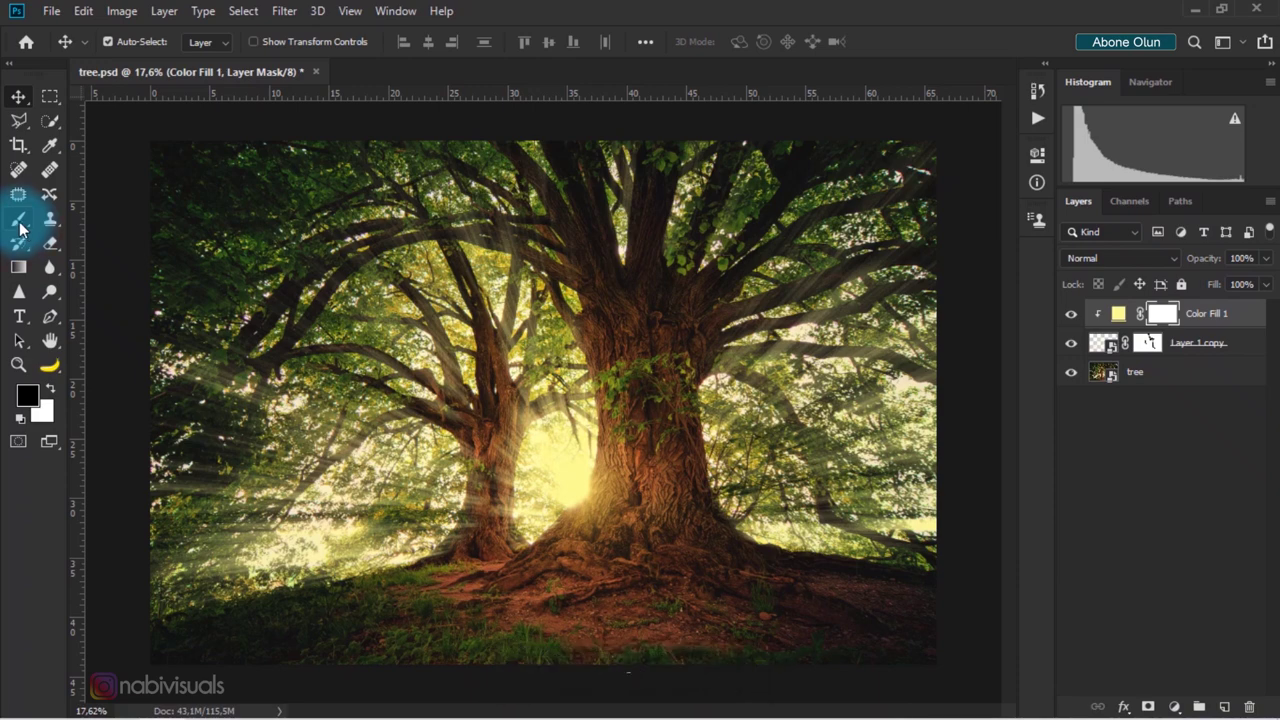
Step: Mask the yellow tint off the sunlit trunk base with a large soft brush
click(606, 543)
right_click(551, 471)
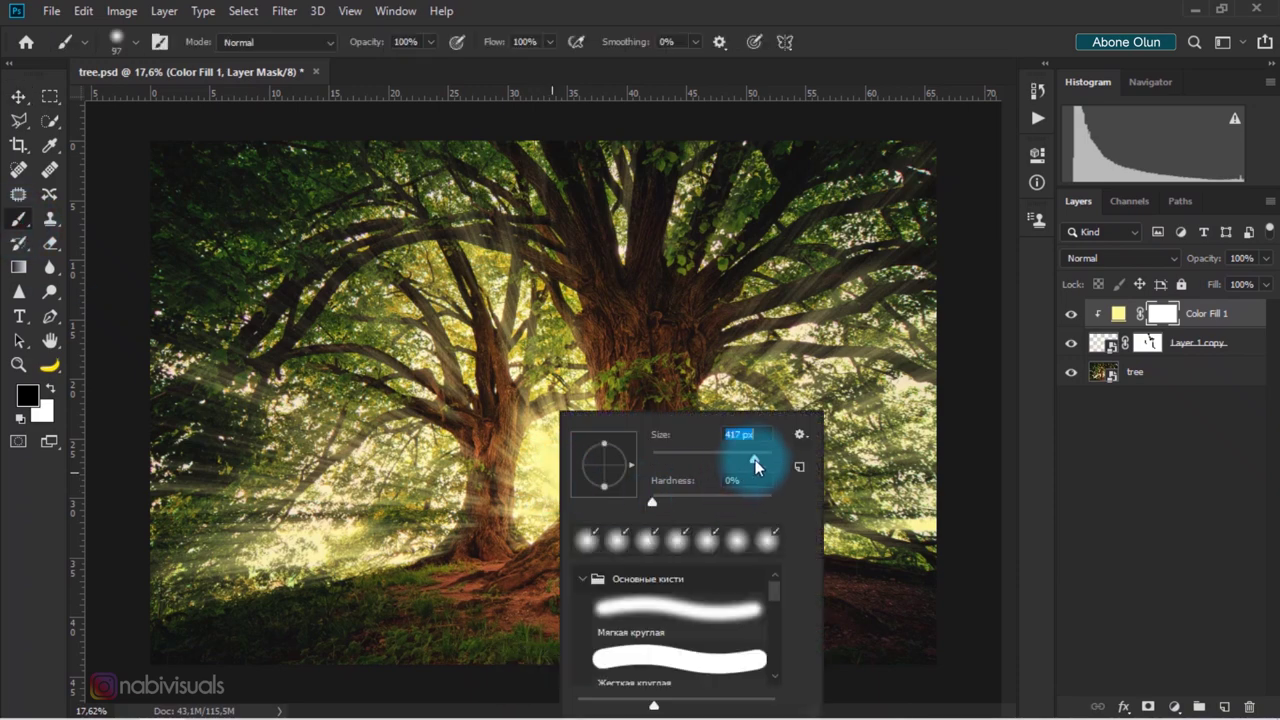
click(885, 25)
drag(577, 471, 573, 500)
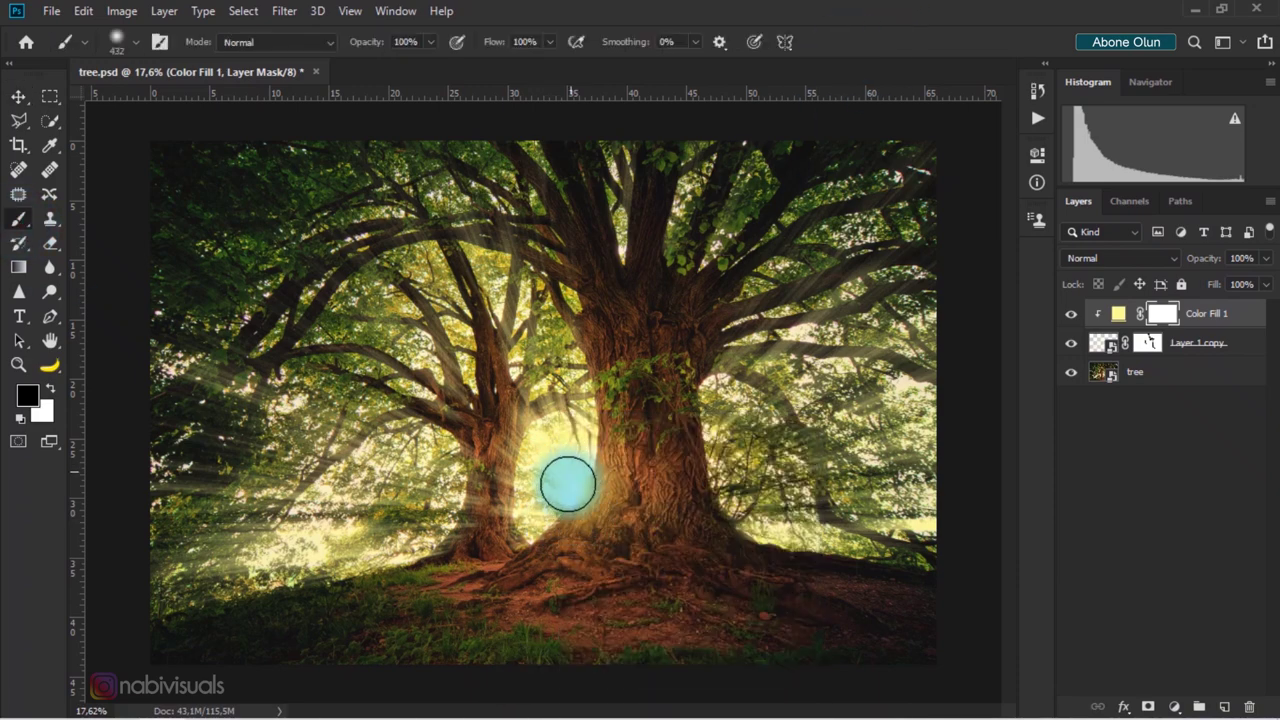
scroll(586, 466, up, 4)
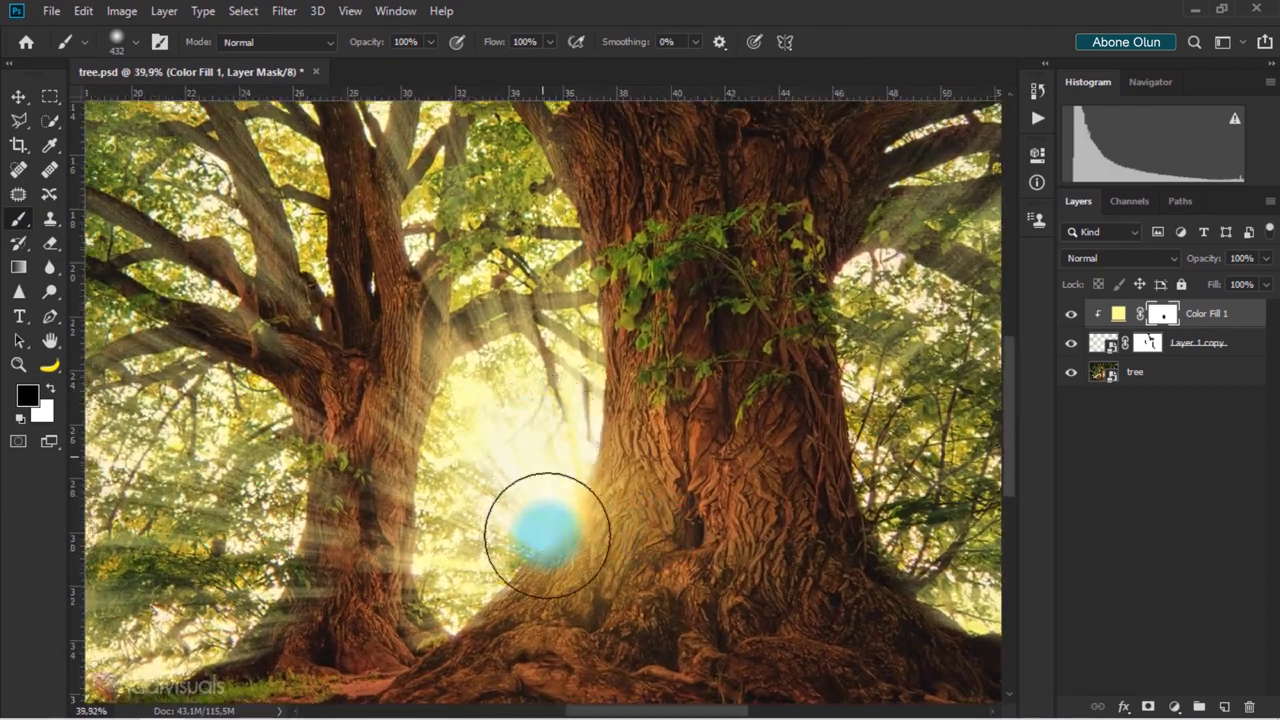
scroll(509, 443, down, 2)
scroll(563, 549, down, 2)
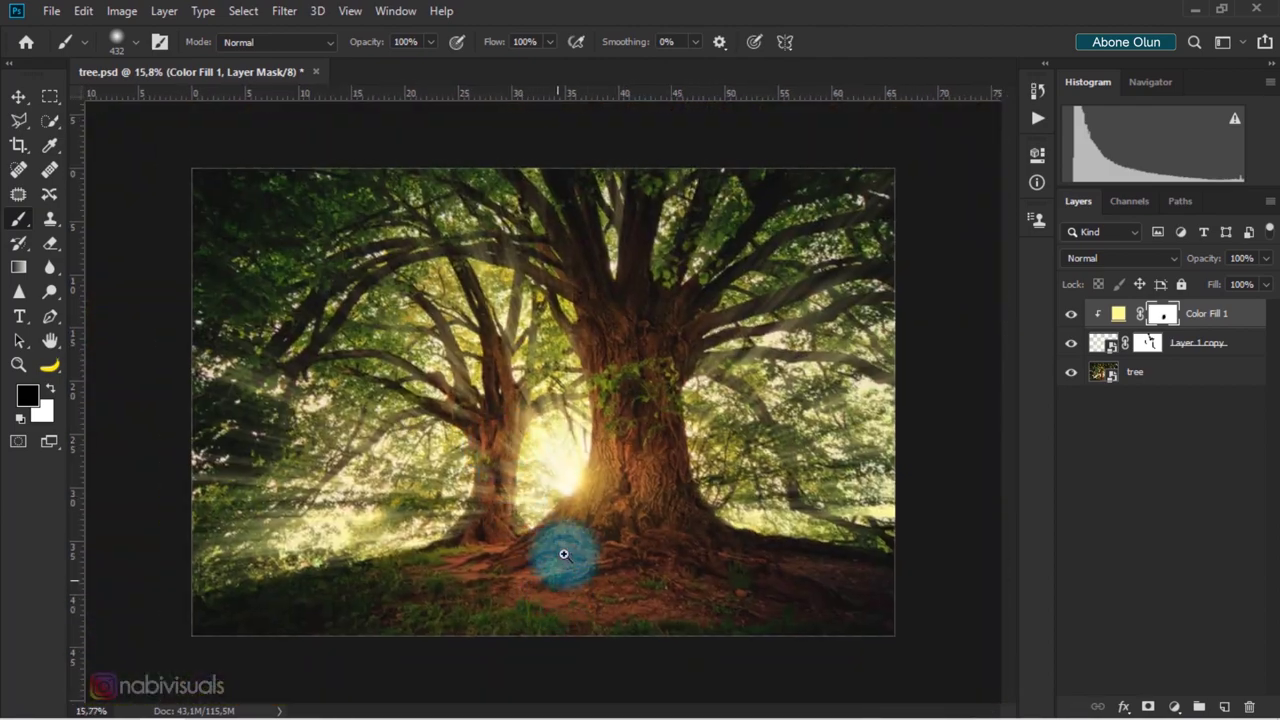
scroll(678, 567, up, 5)
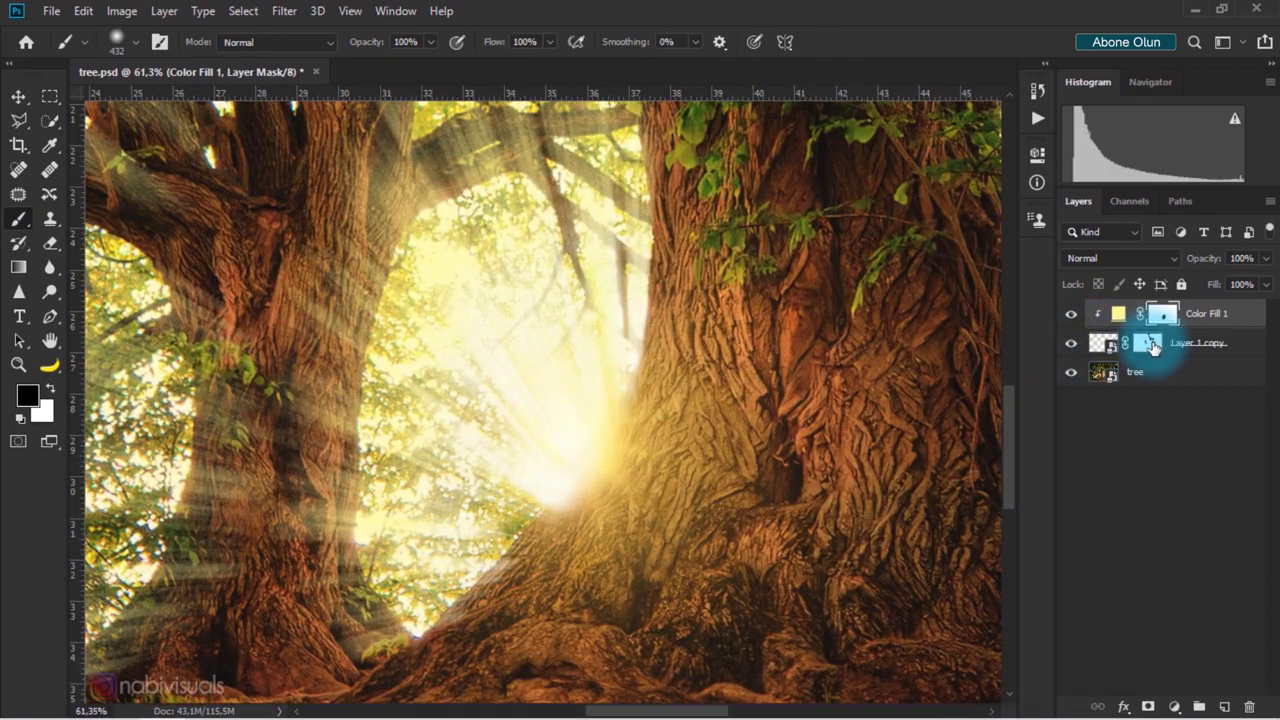
Step: Paint on Layer 1 copy's mask with a 120 px soft brush to hide rays off the trunk
click(1148, 342)
right_click(531, 486)
click(712, 482)
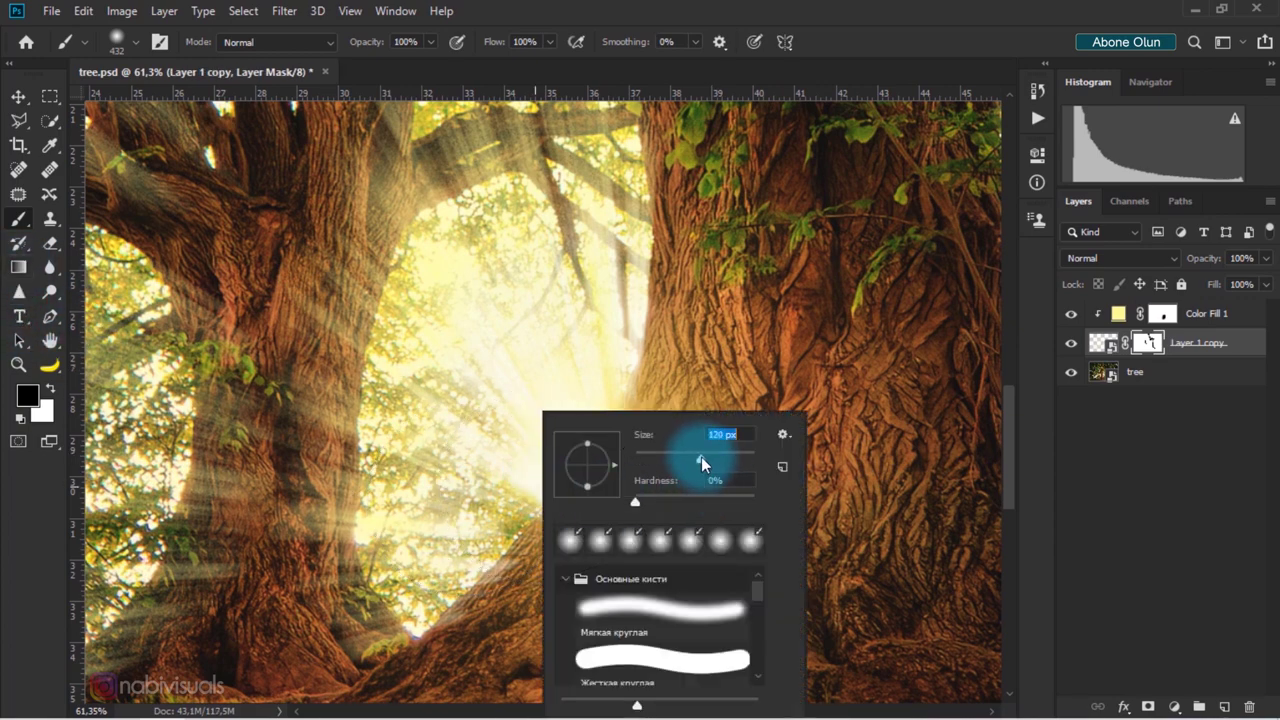
key(Return)
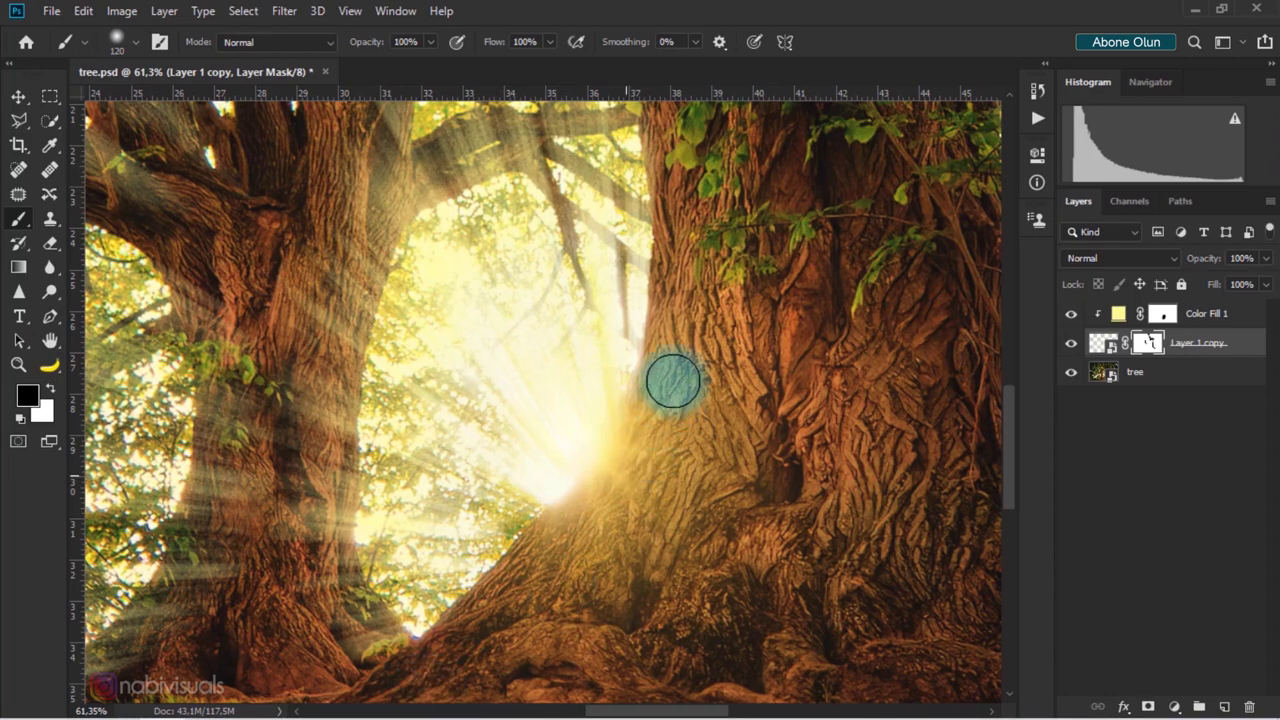
scroll(657, 414, down, 2)
scroll(657, 443, down, 2)
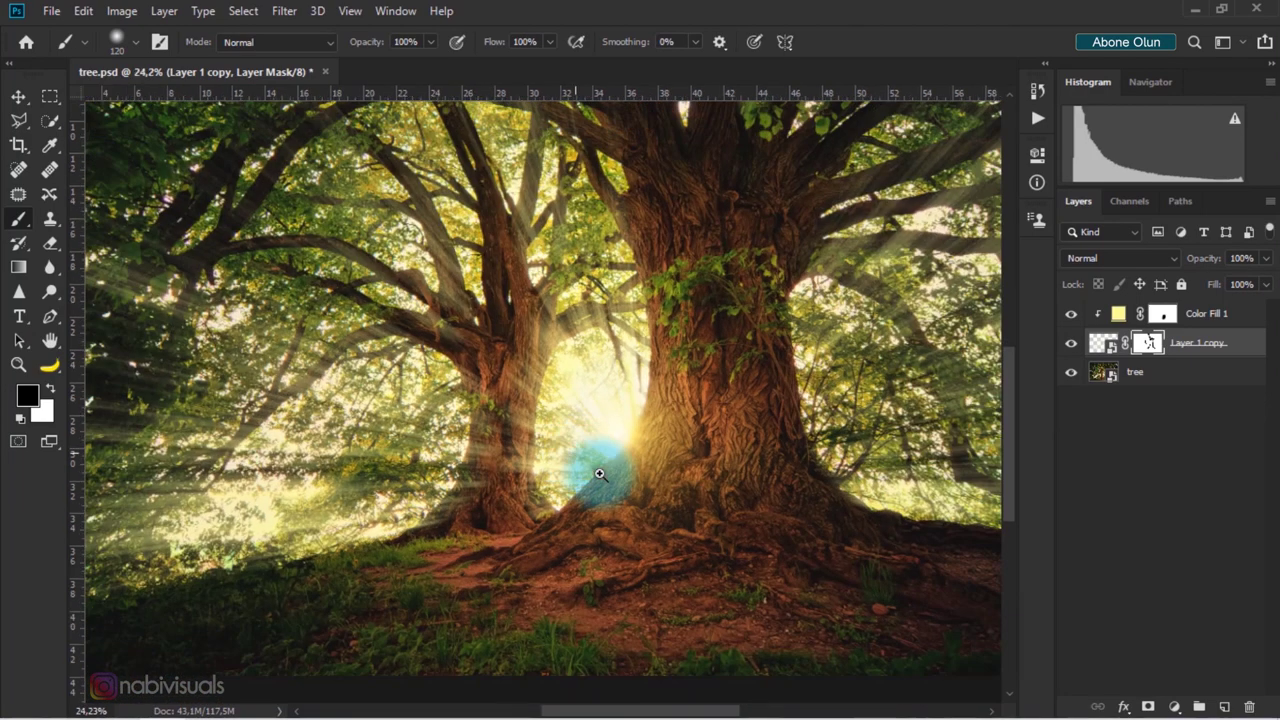
scroll(599, 474, down, 3)
scroll(594, 406, up, 2)
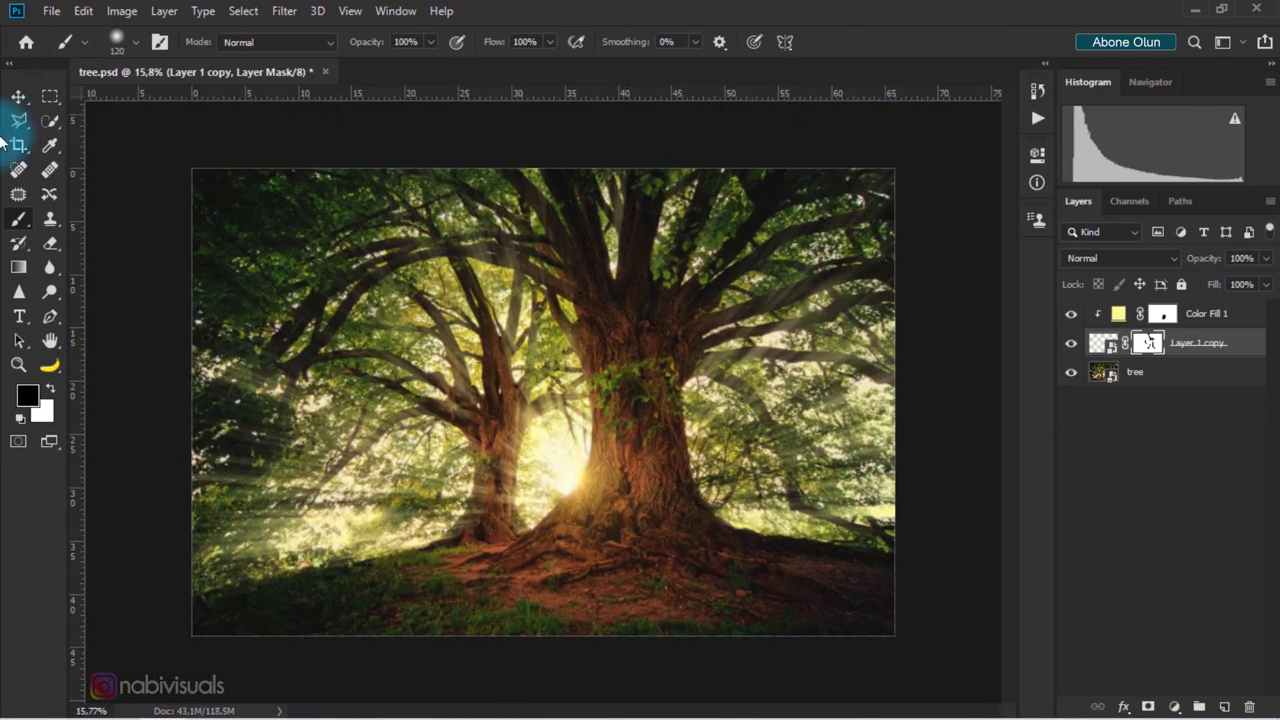
Step: Convert Layer 1 copy, including its mask, into a smart object
click(17, 99)
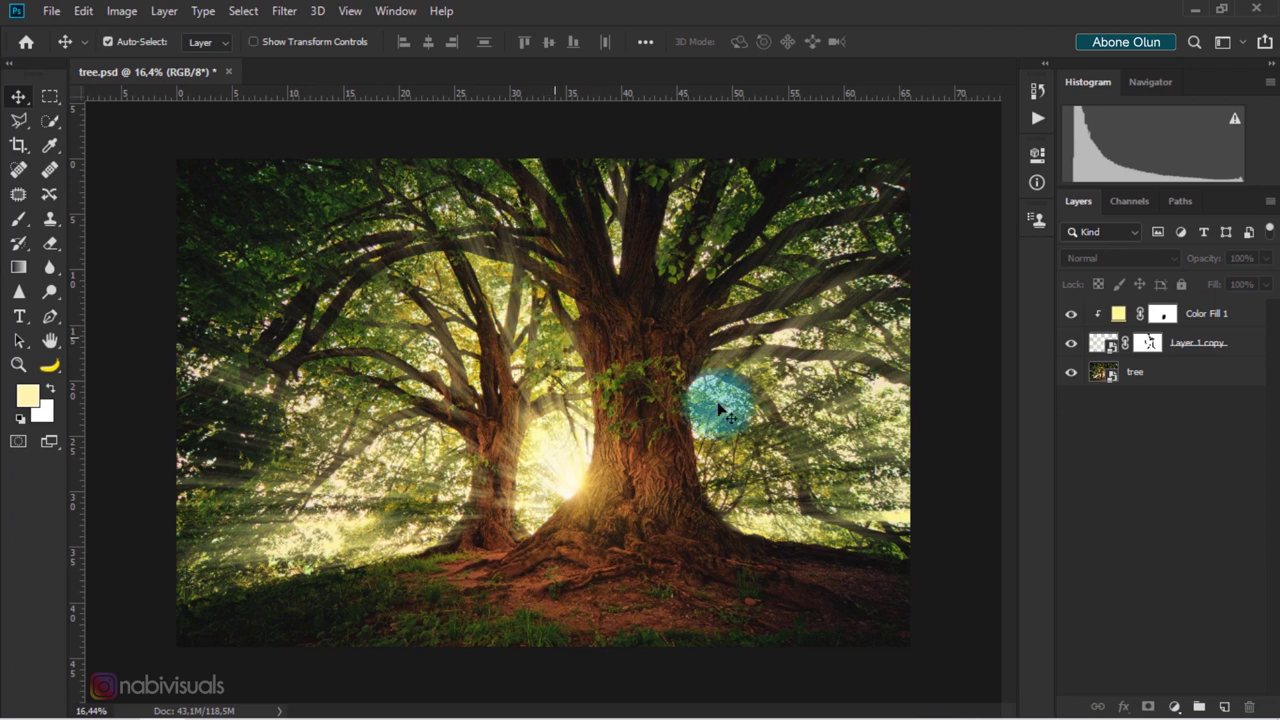
click(1240, 343)
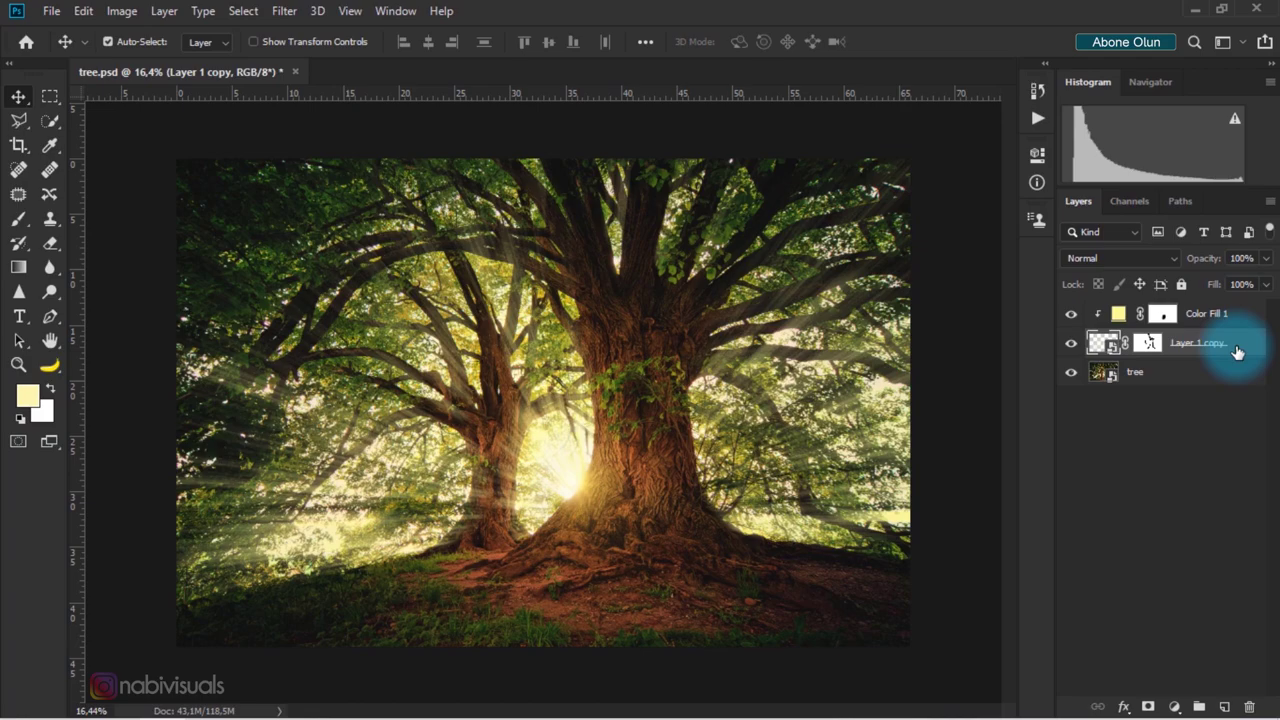
right_click(1240, 350)
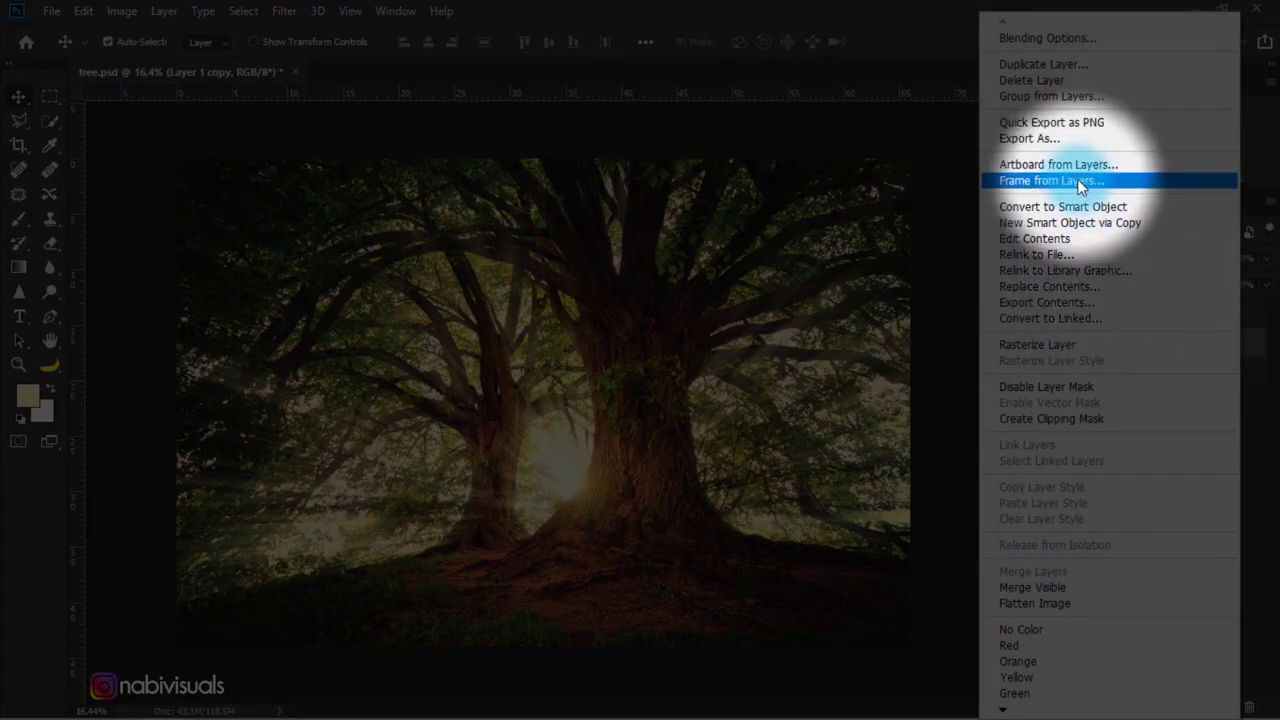
click(1048, 206)
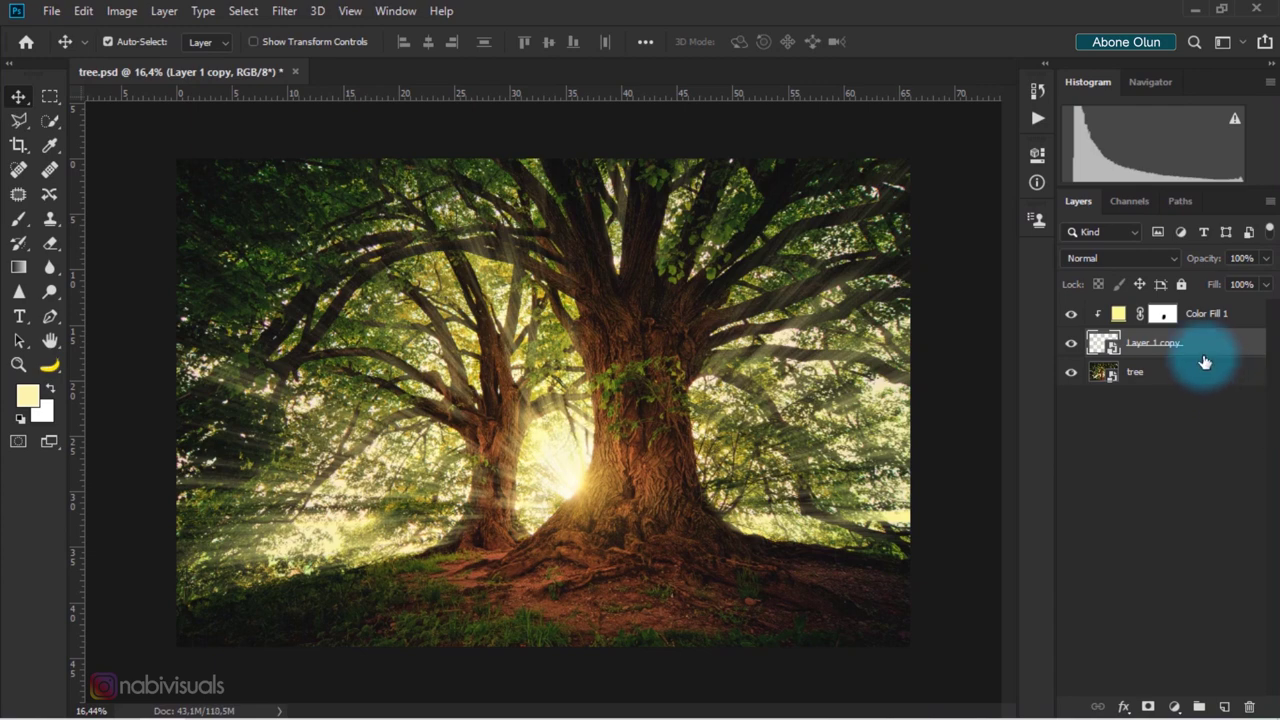
Step: Apply a Field Blur to Layer 1 copy, pinned at the sunlit centre, left edge, right side and upper foliage
click(279, 14)
mouse_move(313, 241)
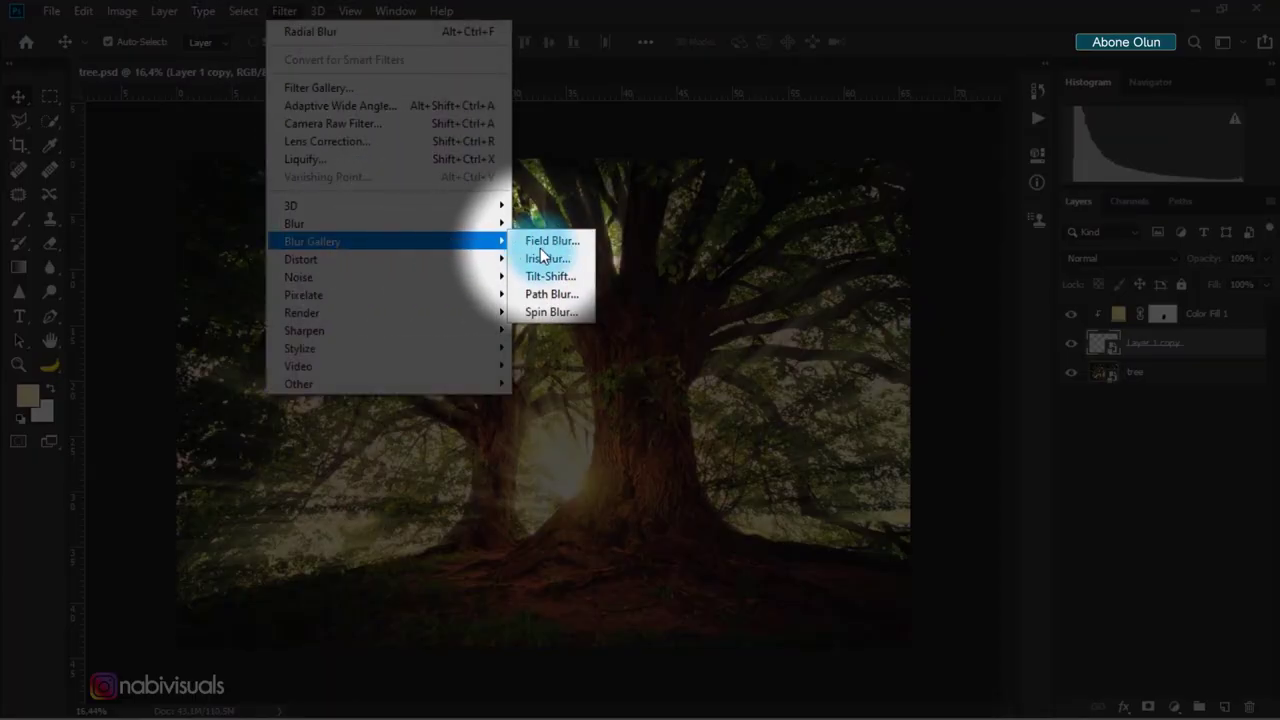
click(546, 246)
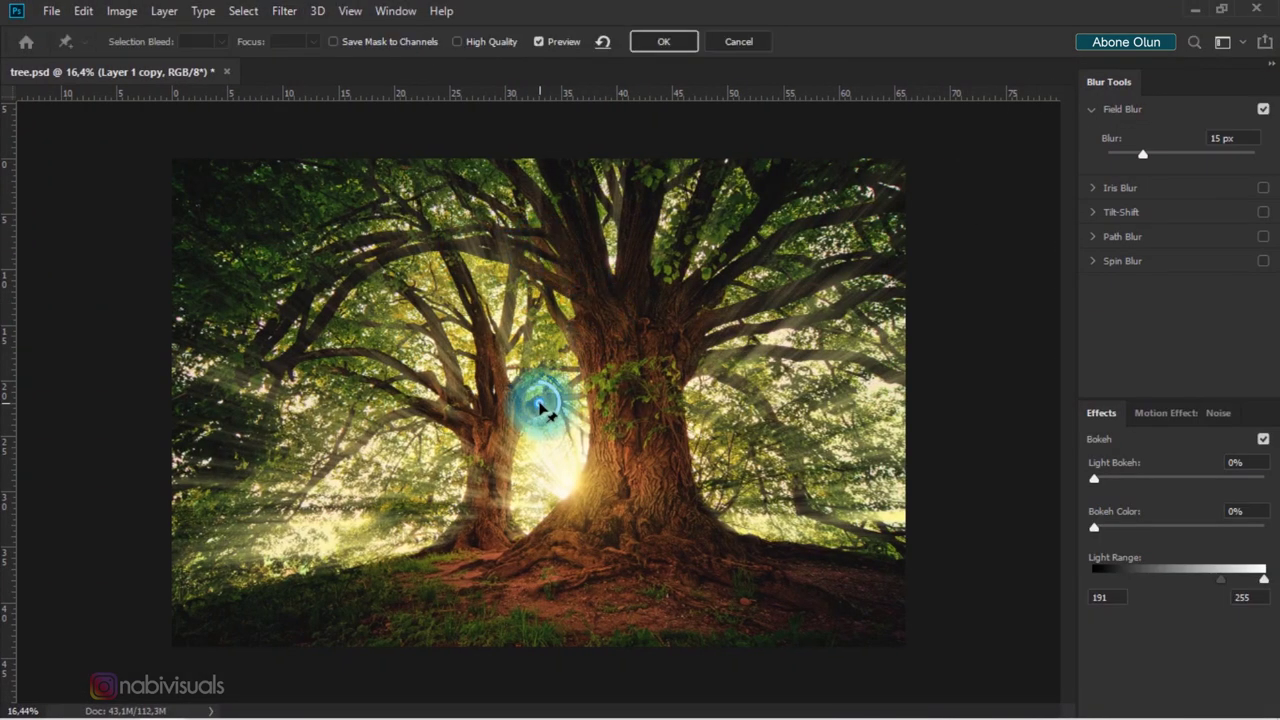
drag(540, 405, 561, 455)
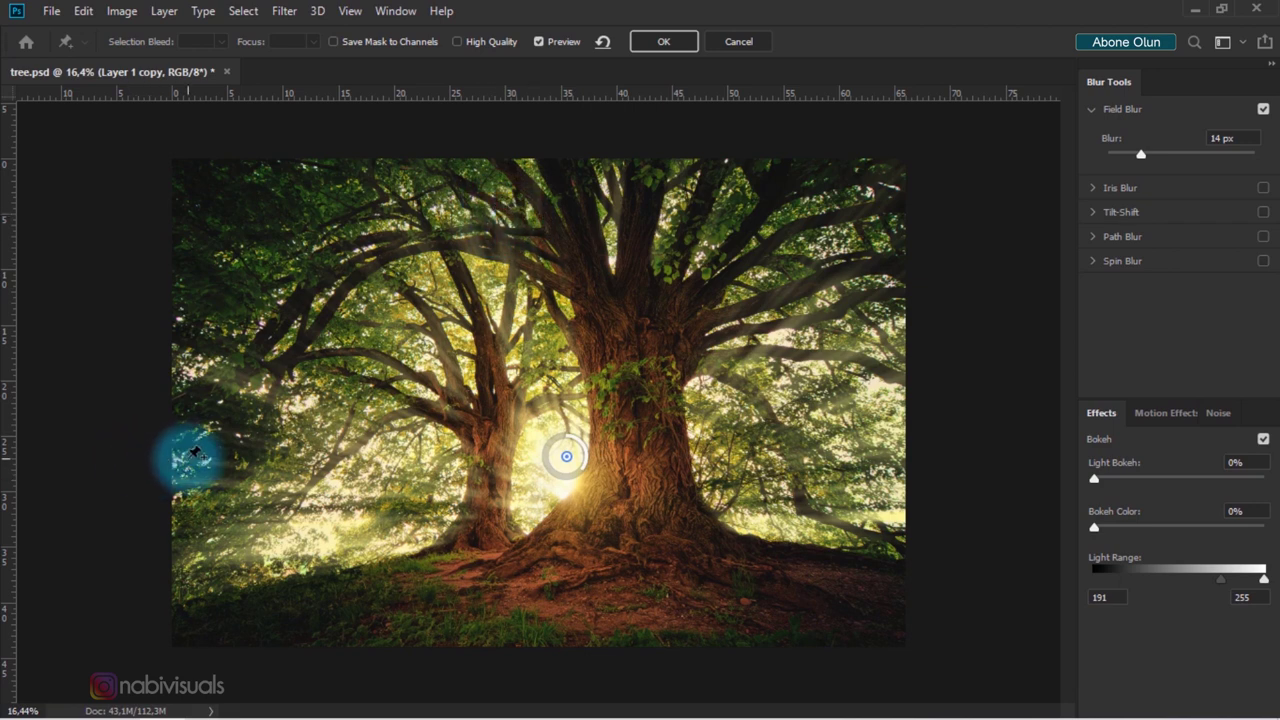
click(190, 455)
drag(205, 475, 188, 507)
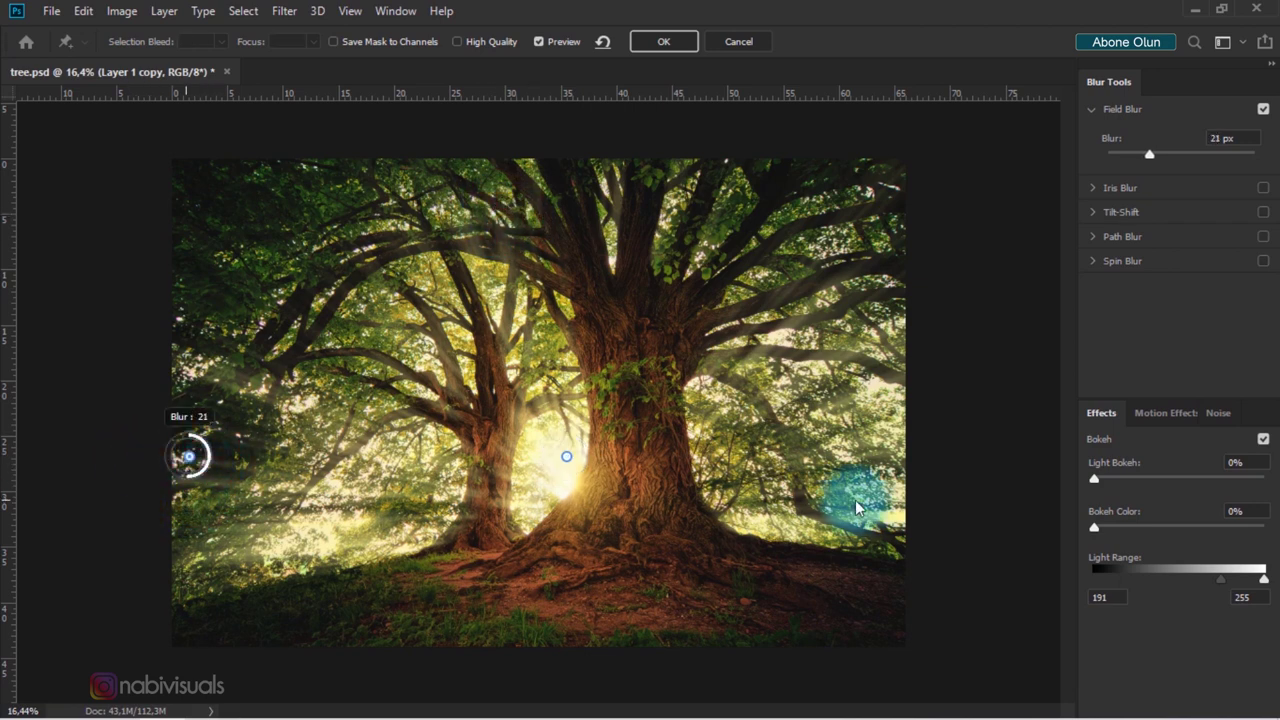
click(886, 302)
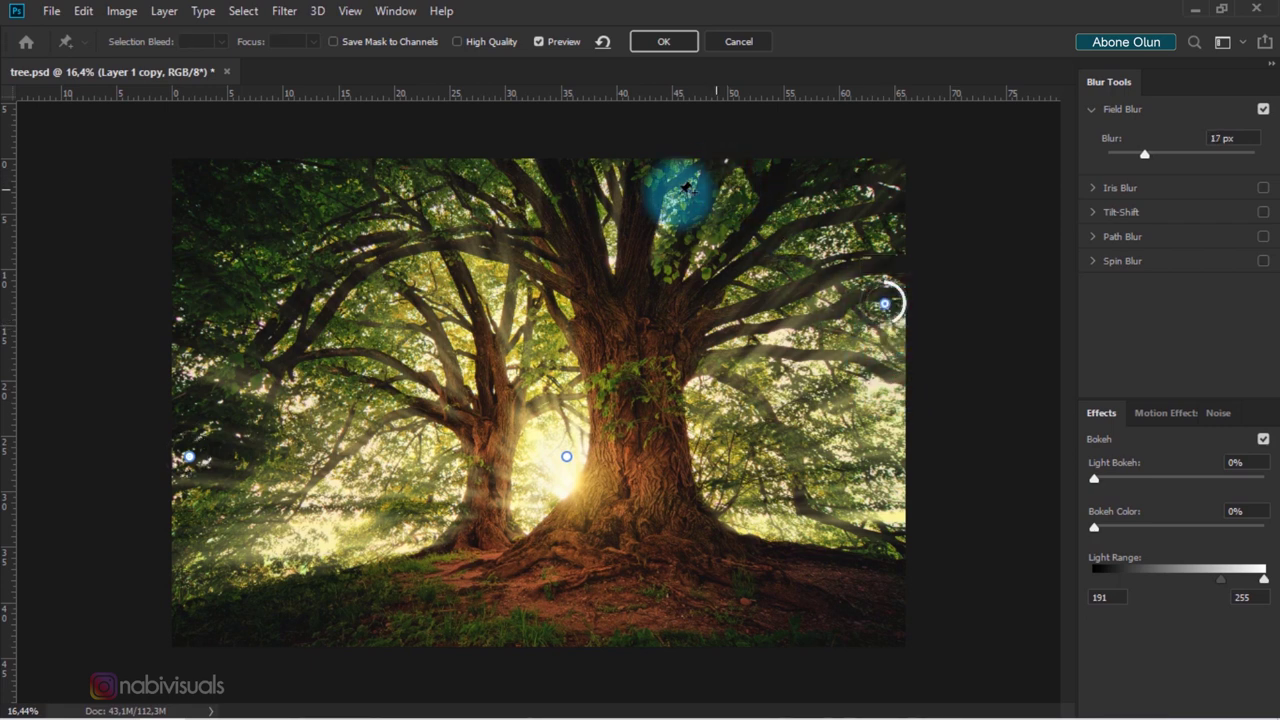
click(399, 185)
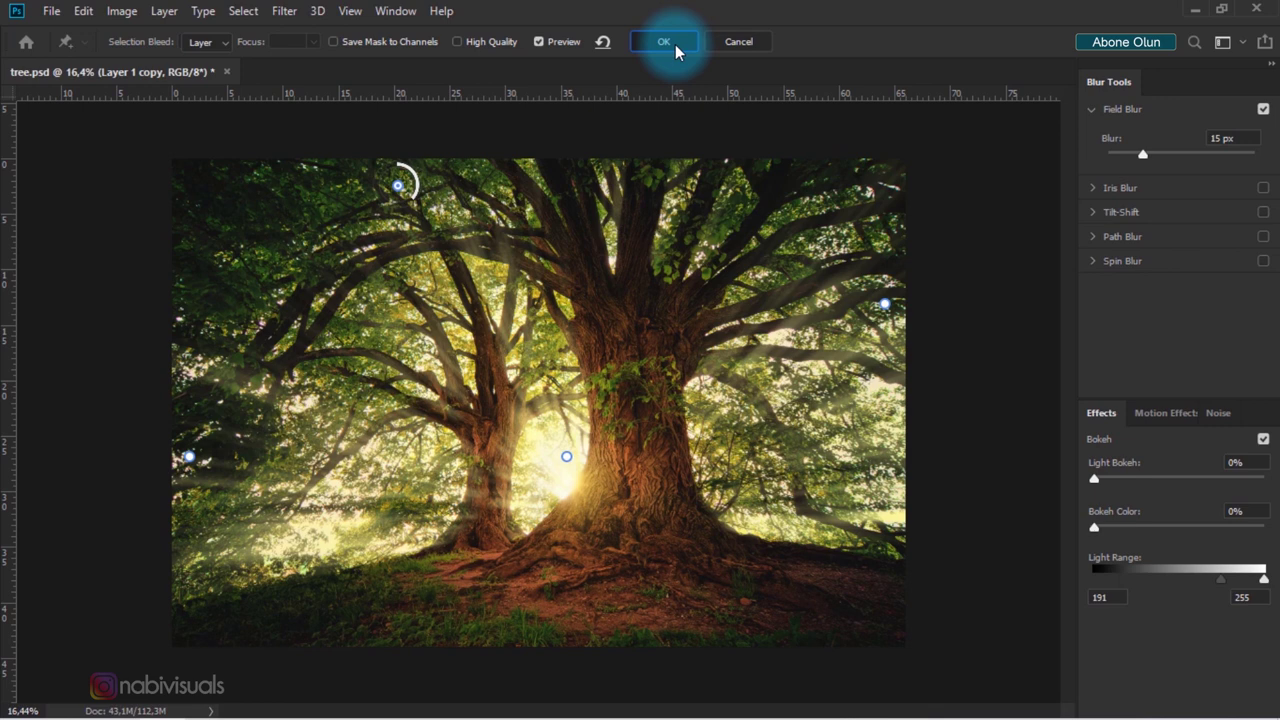
click(675, 44)
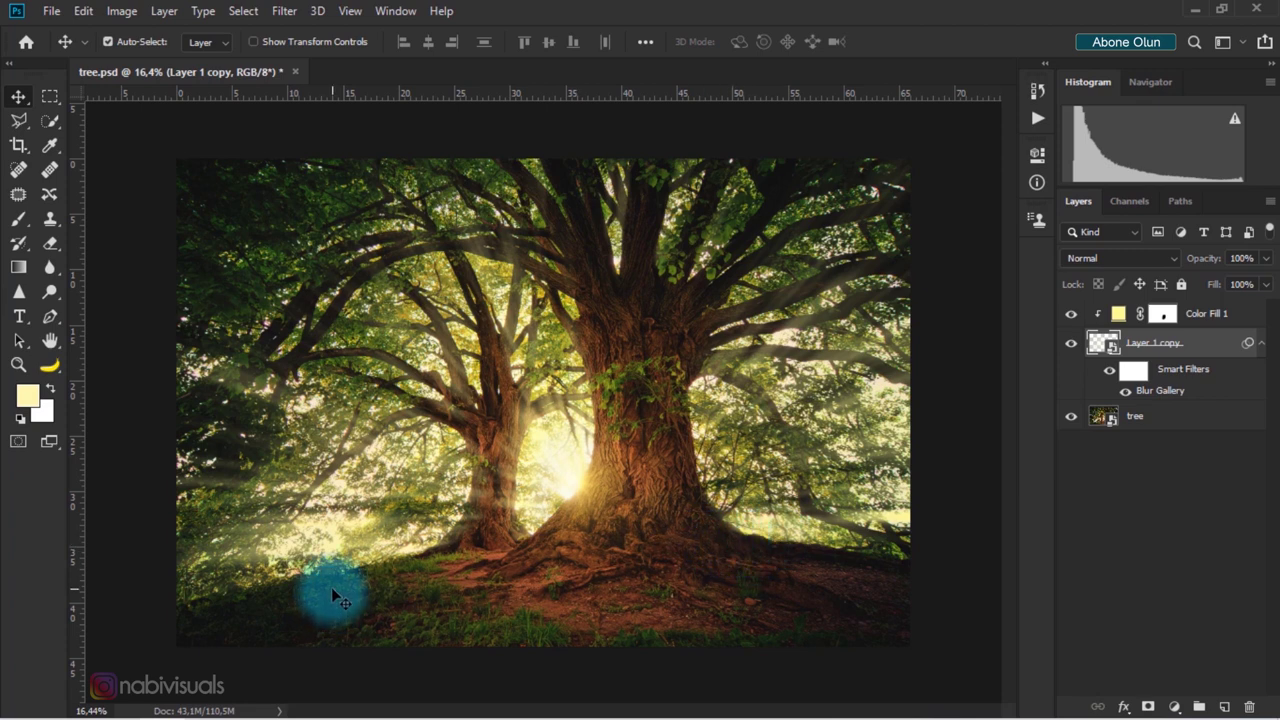
Step: Add a new empty Layer 1 above Color Fill 1 and switch to the Brush tool
click(1220, 315)
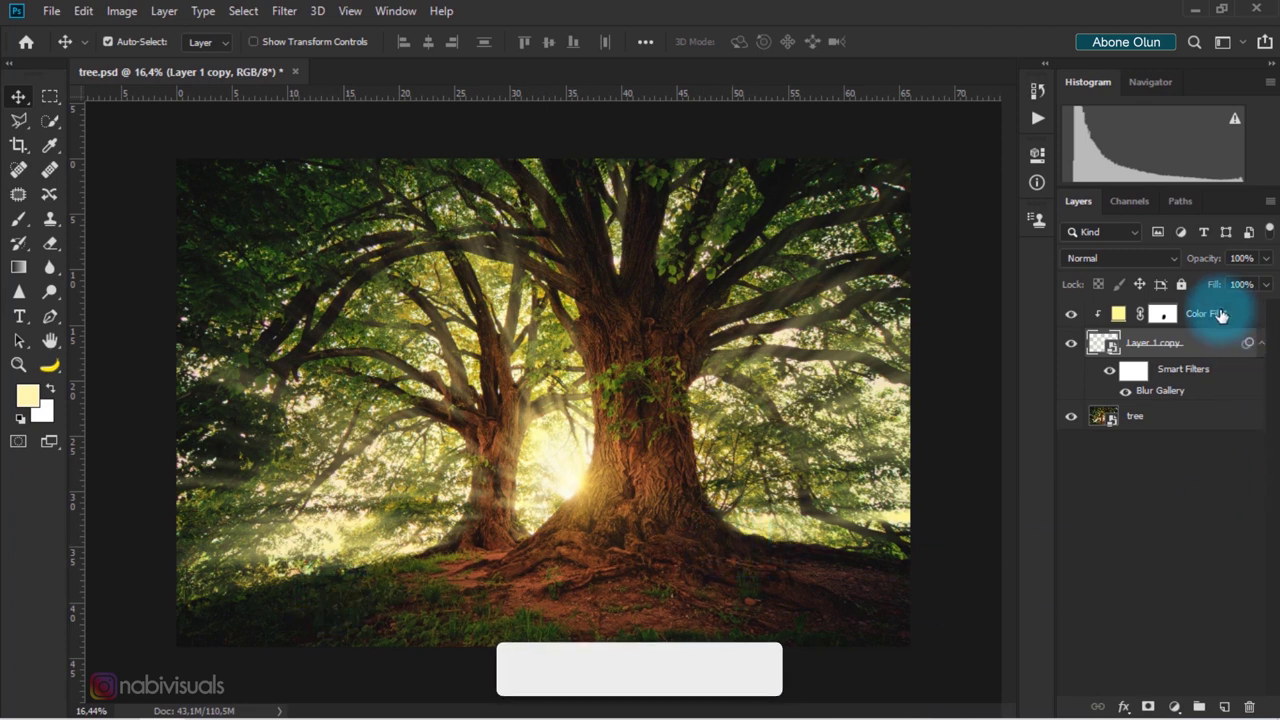
click(1226, 708)
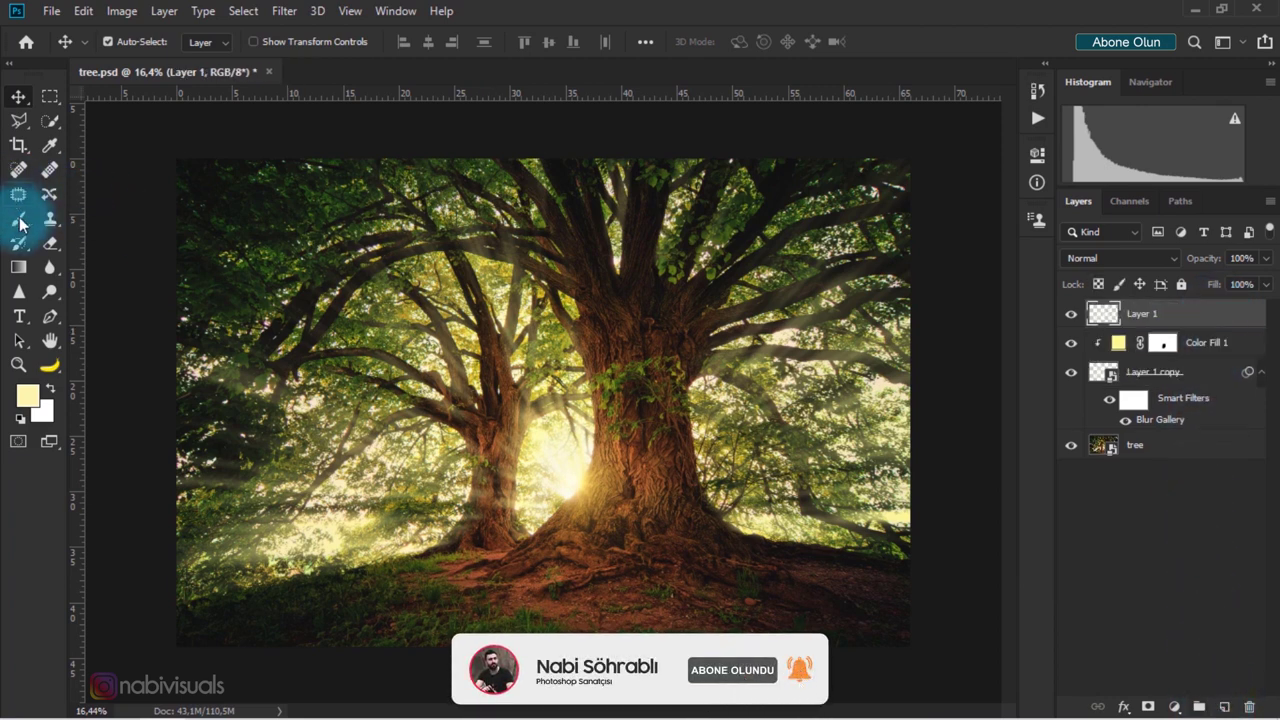
click(20, 222)
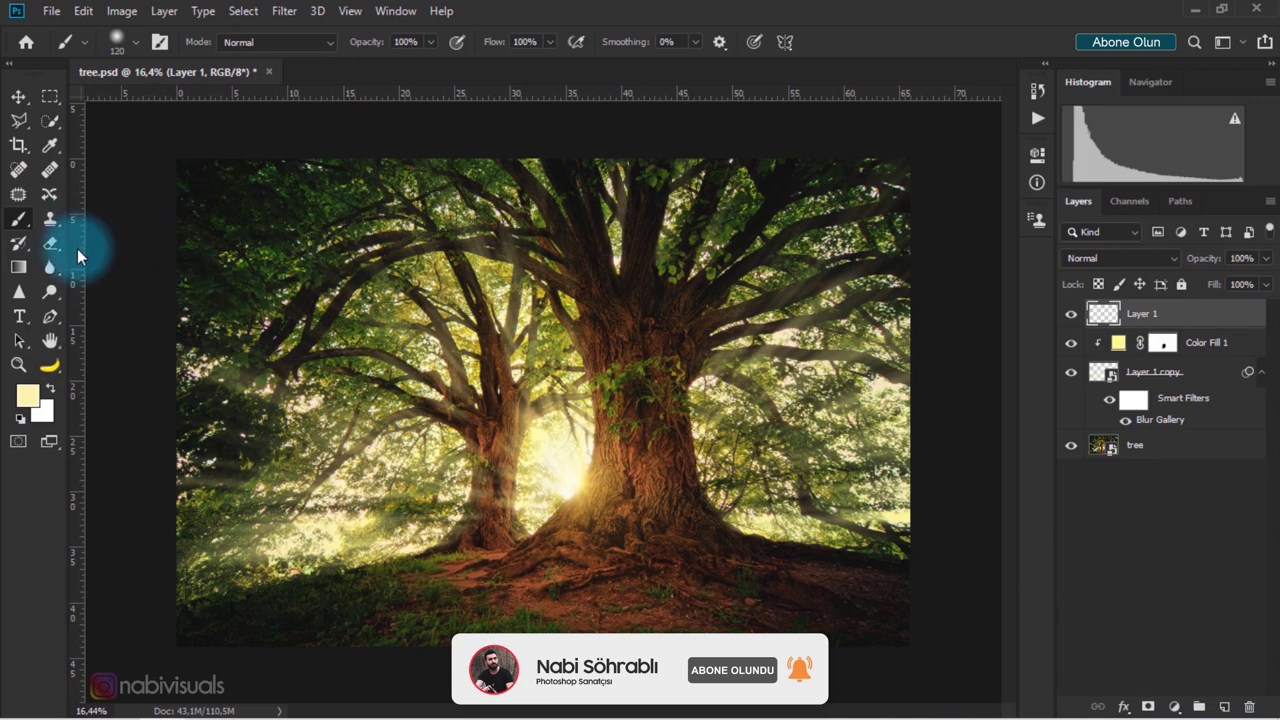
Step: Paint soft pale-yellow streaks and dabs in rows across the grass
scroll(420, 577, up, 1)
scroll(466, 523, up, 1)
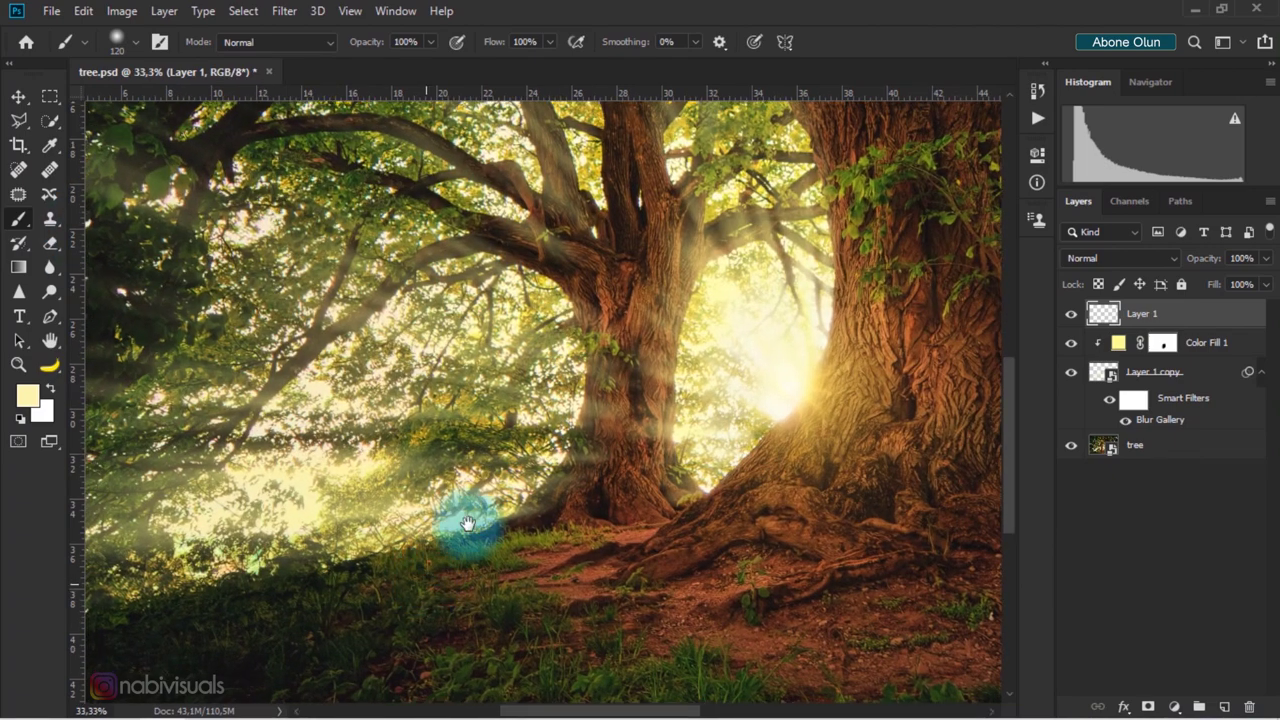
drag(594, 432, 420, 460)
drag(220, 503, 480, 423)
scroll(362, 501, down, 1)
drag(300, 428, 236, 445)
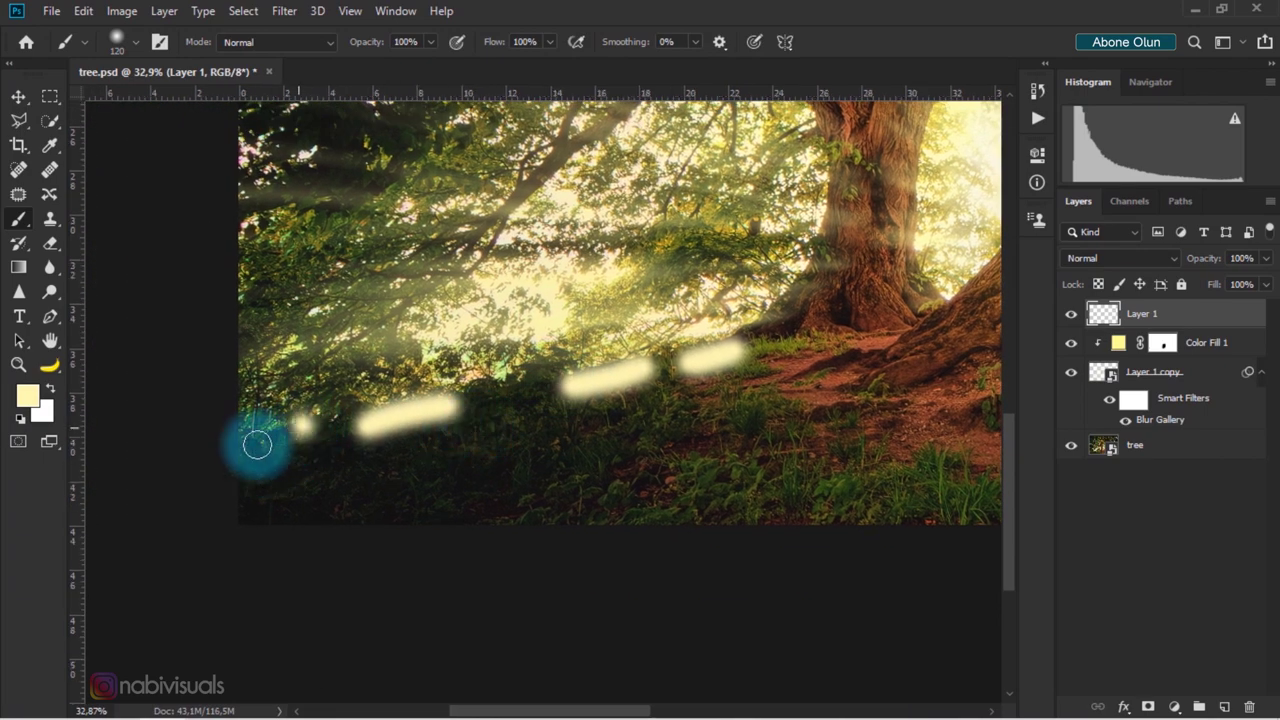
drag(735, 393, 749, 414)
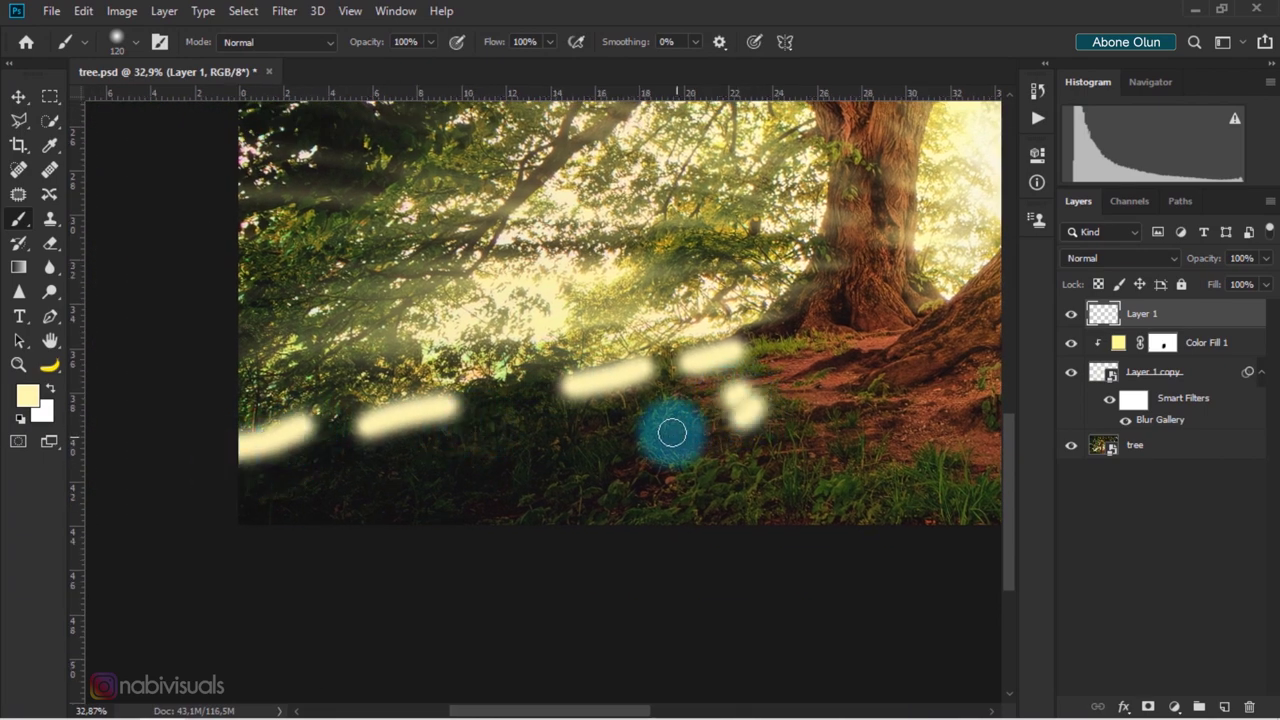
click(647, 412)
drag(565, 457, 515, 457)
drag(420, 458, 445, 457)
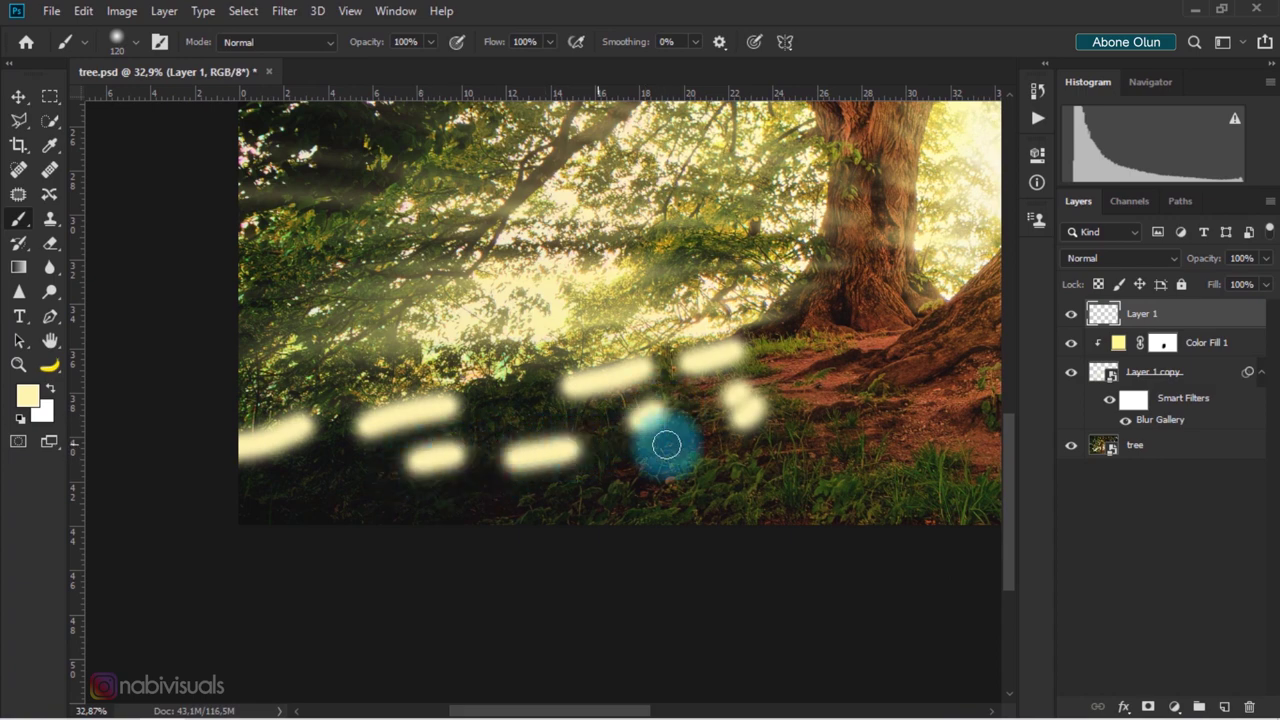
scroll(500, 415, right, 2)
scroll(486, 408, right, 3)
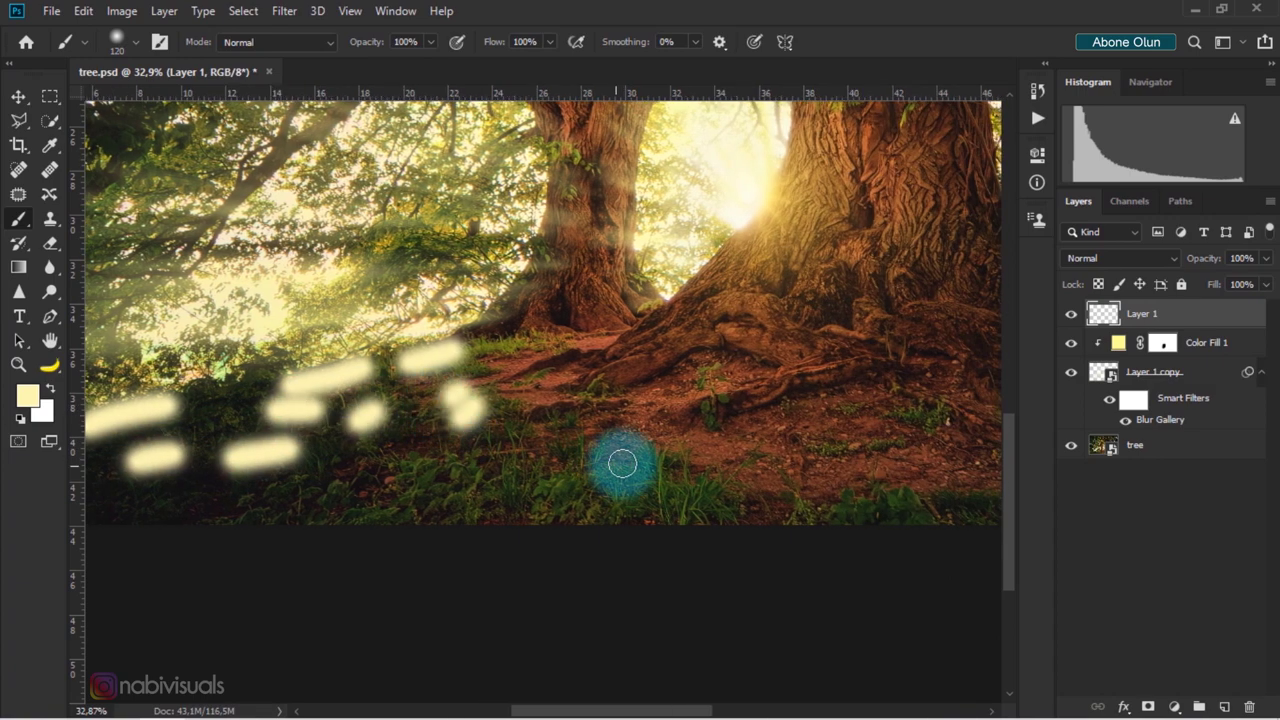
click(563, 421)
Step: Shrink the brush to 69 px and paint a diagonal light streak toward the trunk base
right_click(714, 292)
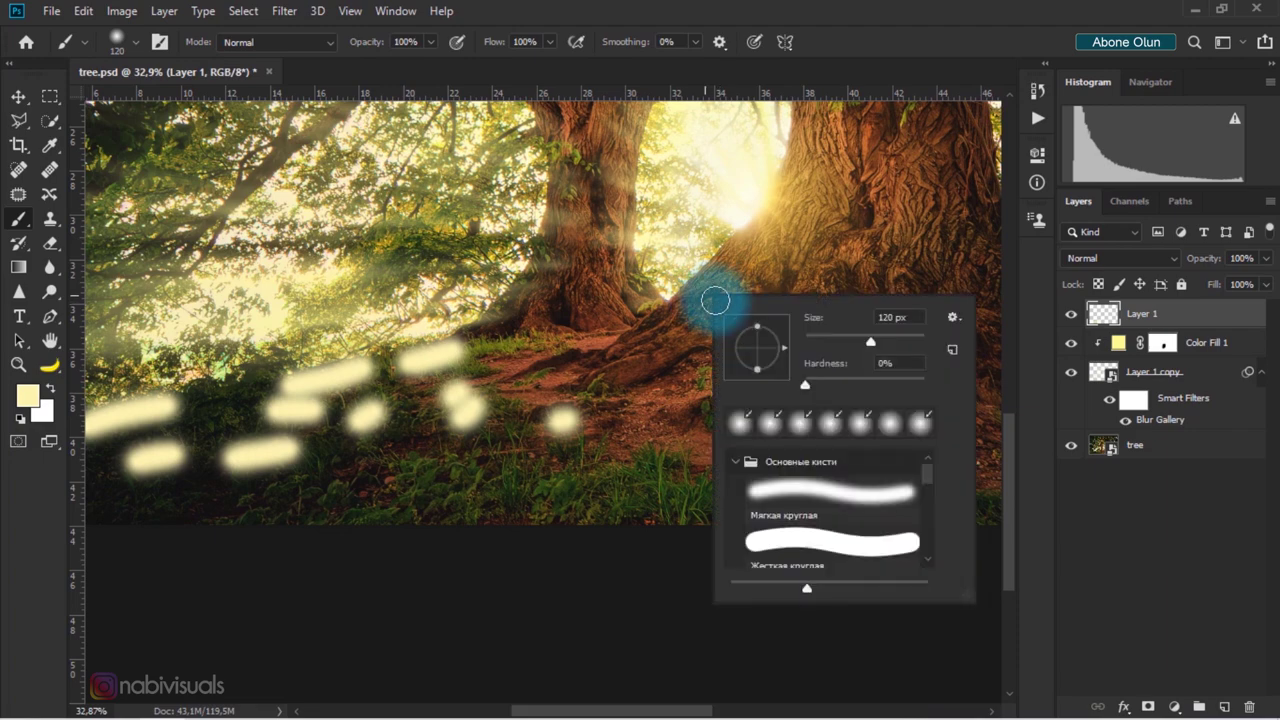
drag(862, 341, 845, 341)
key(Return)
mouse_move(718, 252)
mouse_down()
mouse_move(606, 345)
mouse_move(525, 376)
mouse_up()
Step: Add light dabs along the roots and pale strokes down the trunk edge into the diagonal streak
click(590, 327)
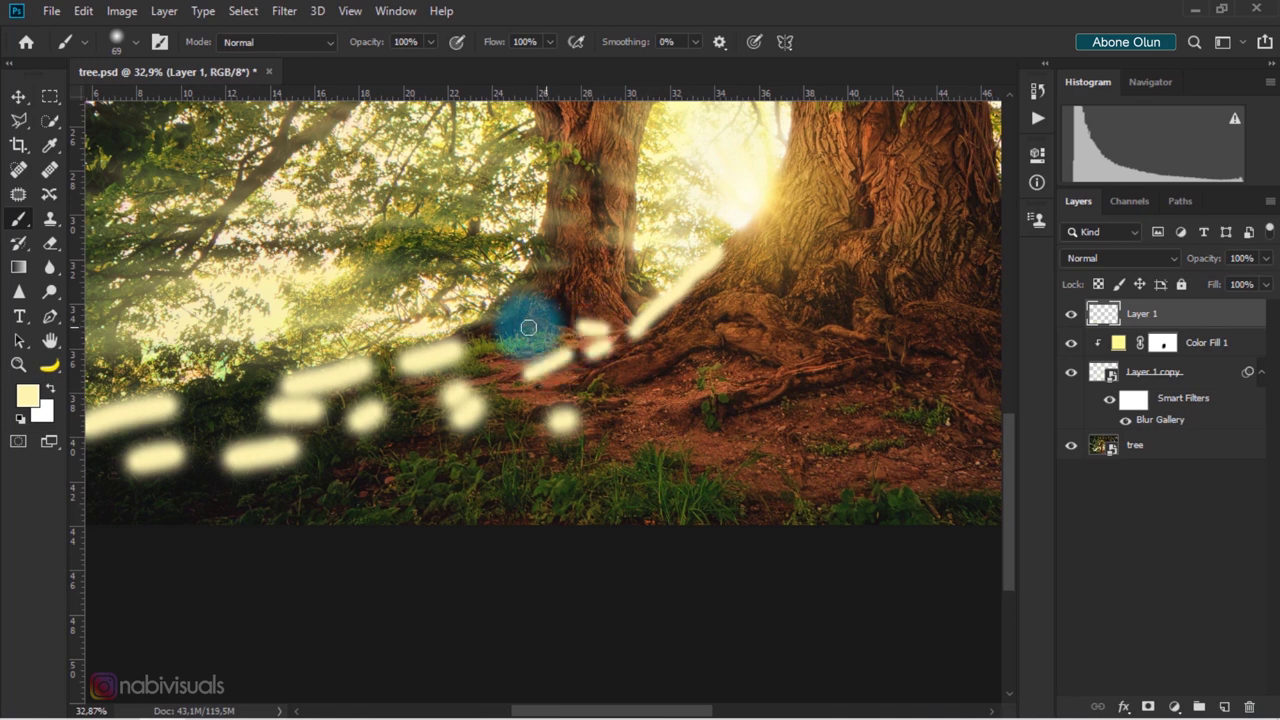
click(508, 330)
mouse_move(648, 137)
mouse_down()
mouse_move(634, 247)
mouse_move(643, 285)
mouse_up()
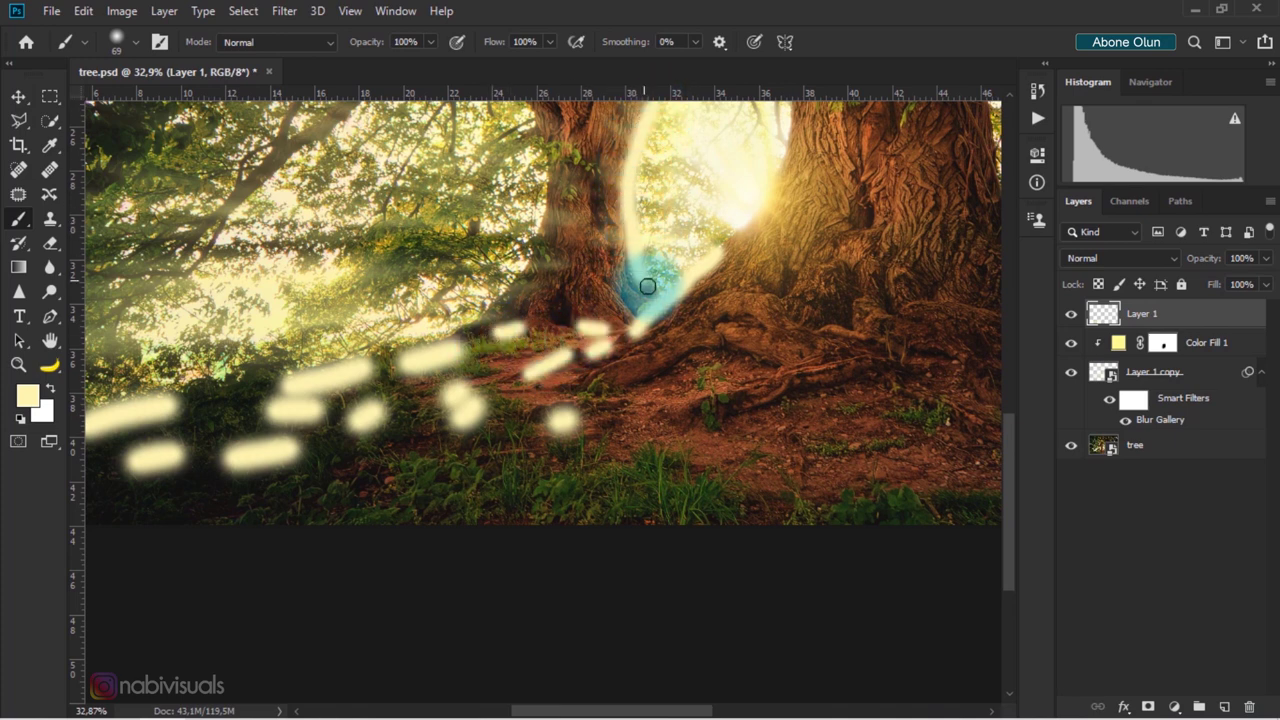
drag(674, 209, 543, 414)
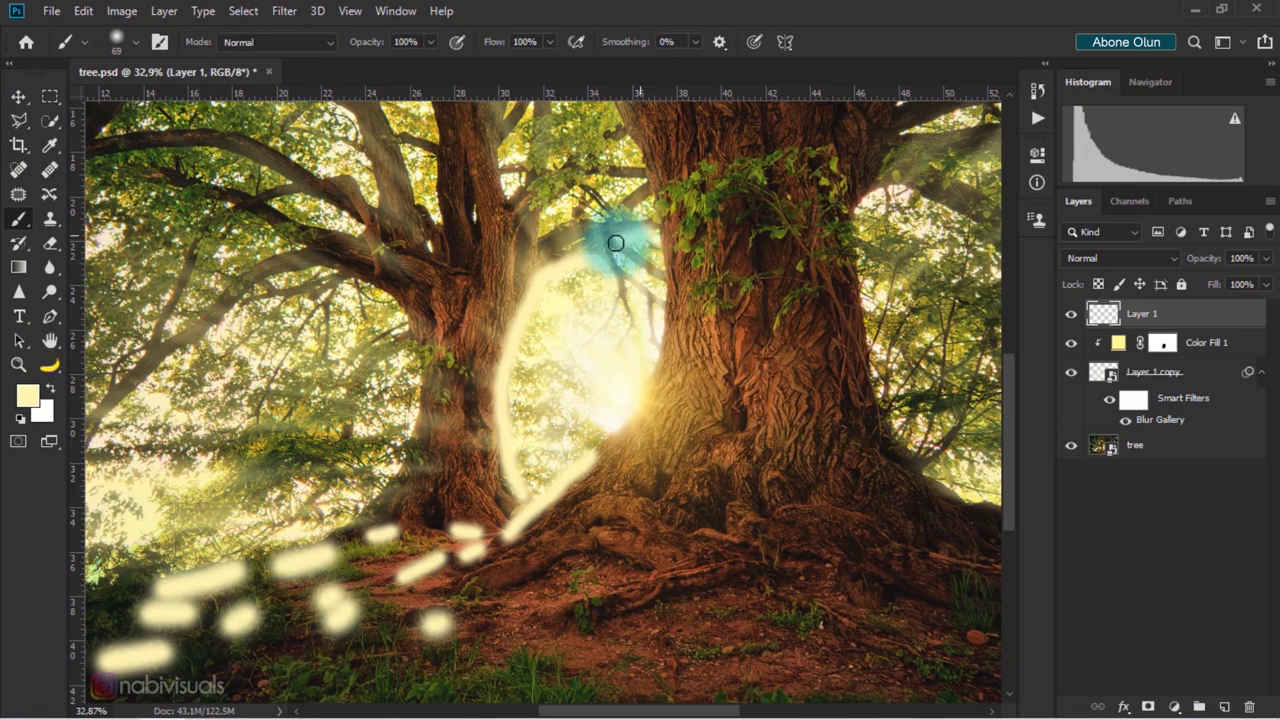
drag(662, 249, 630, 408)
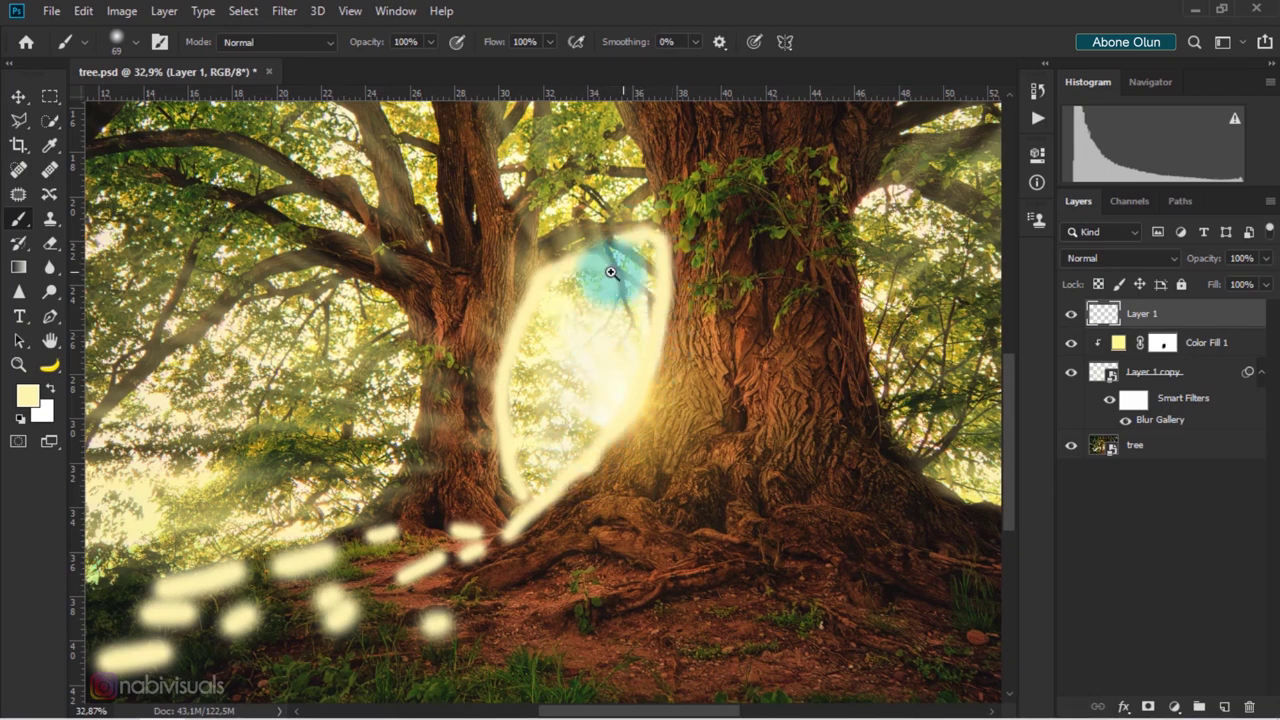
Step: Zoom in and paint pale strokes up the left trunk and along the left tree's branch
key(ctrl+plus)
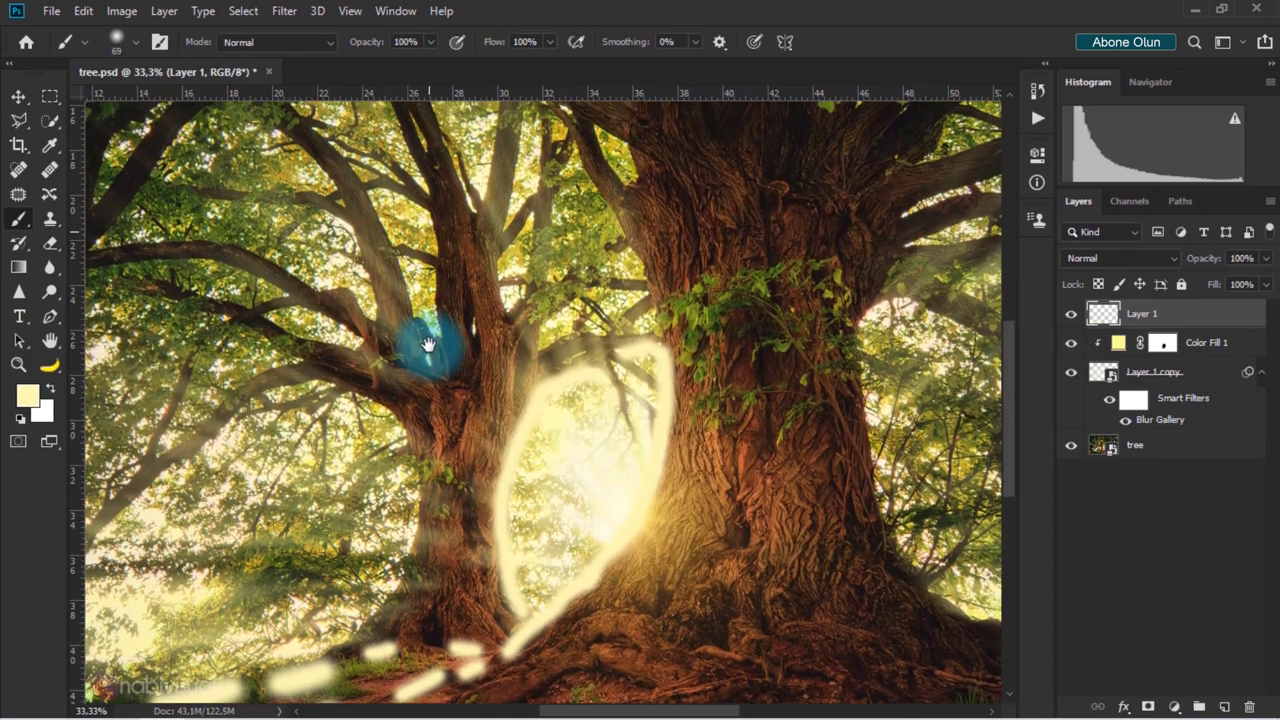
scroll(428, 300, up, 3)
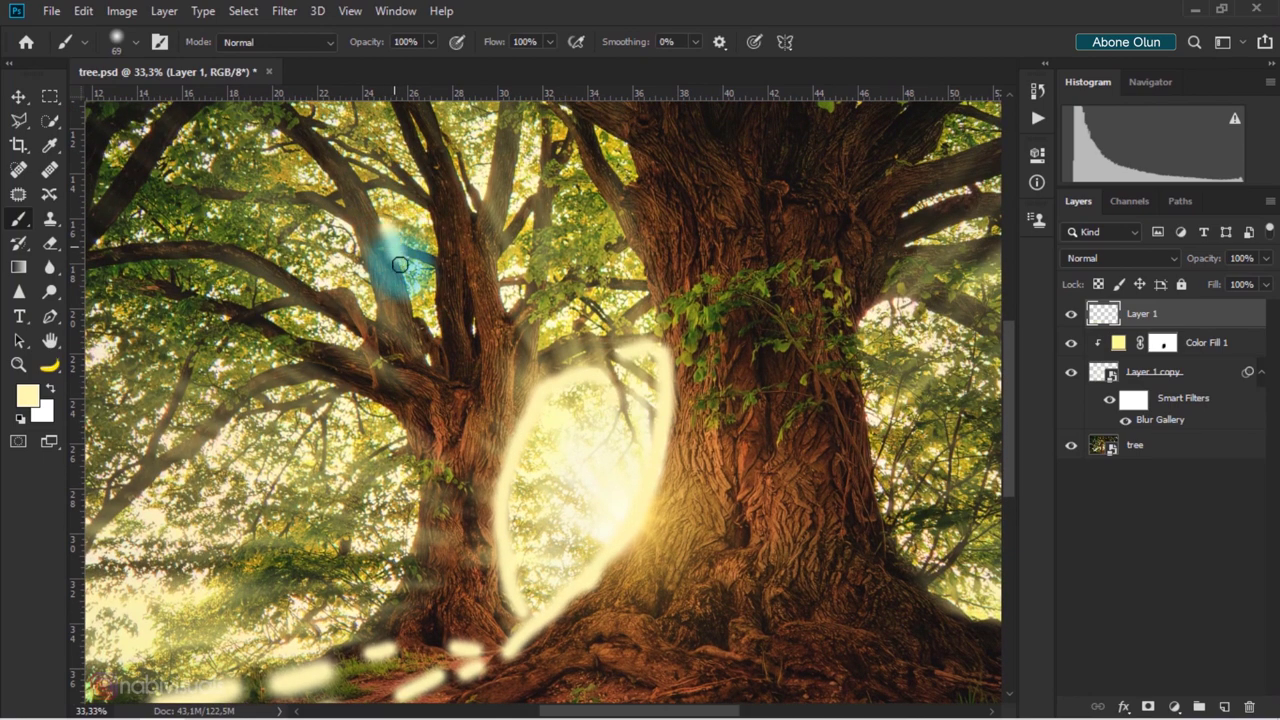
drag(434, 340, 422, 207)
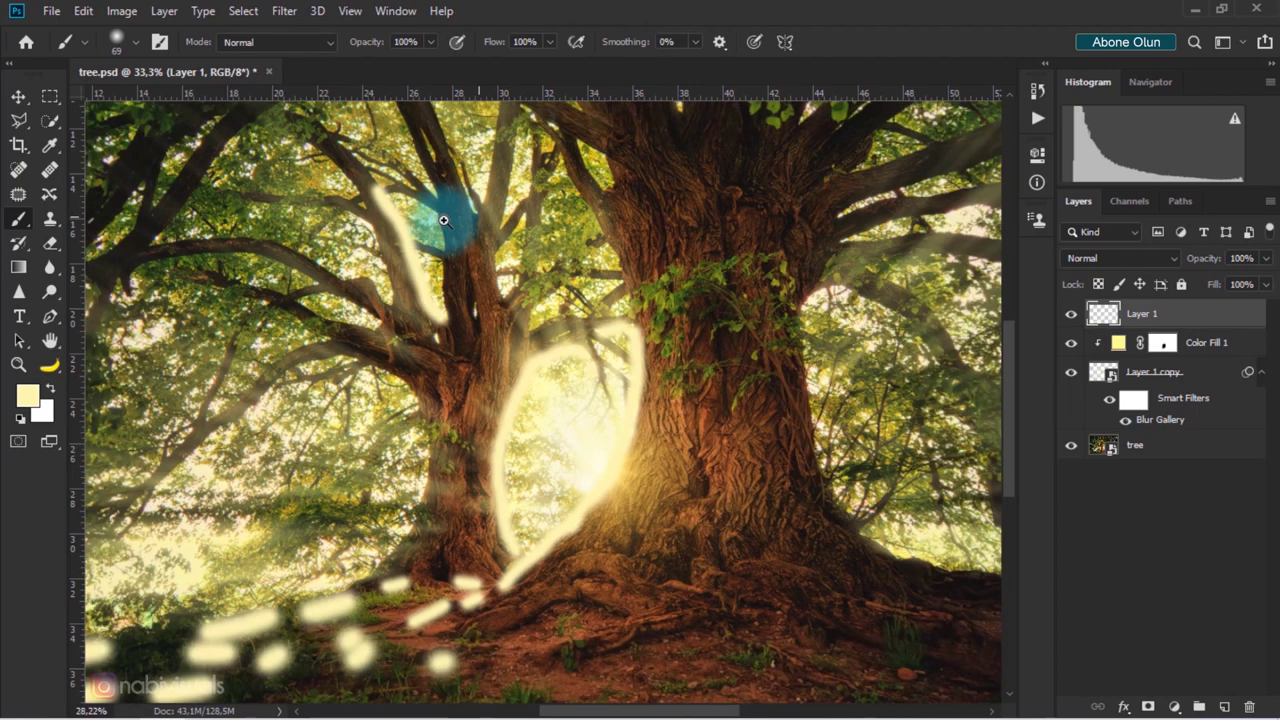
scroll(443, 214, down, 3)
mouse_move(385, 300)
mouse_down()
mouse_move(362, 270)
mouse_move(435, 455)
mouse_up()
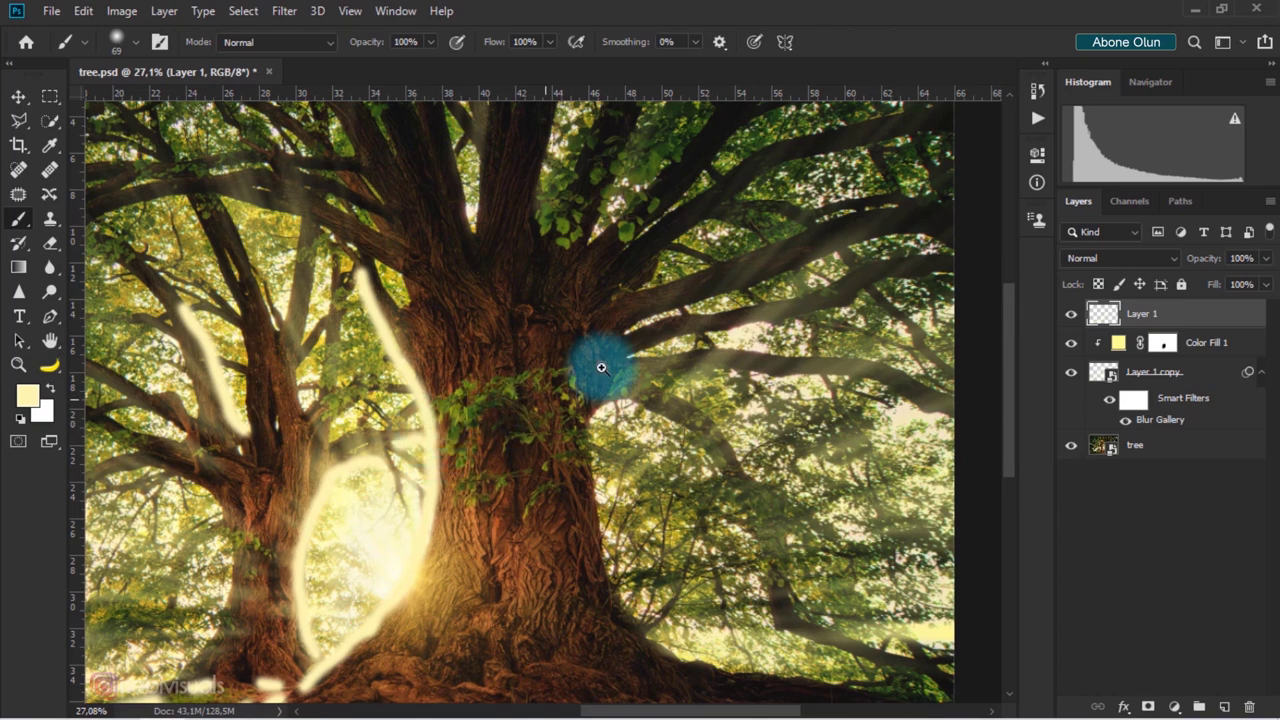
Step: Paint a glow stroke around the right trunk's base and out along the ground
scroll(601, 368, down, 2)
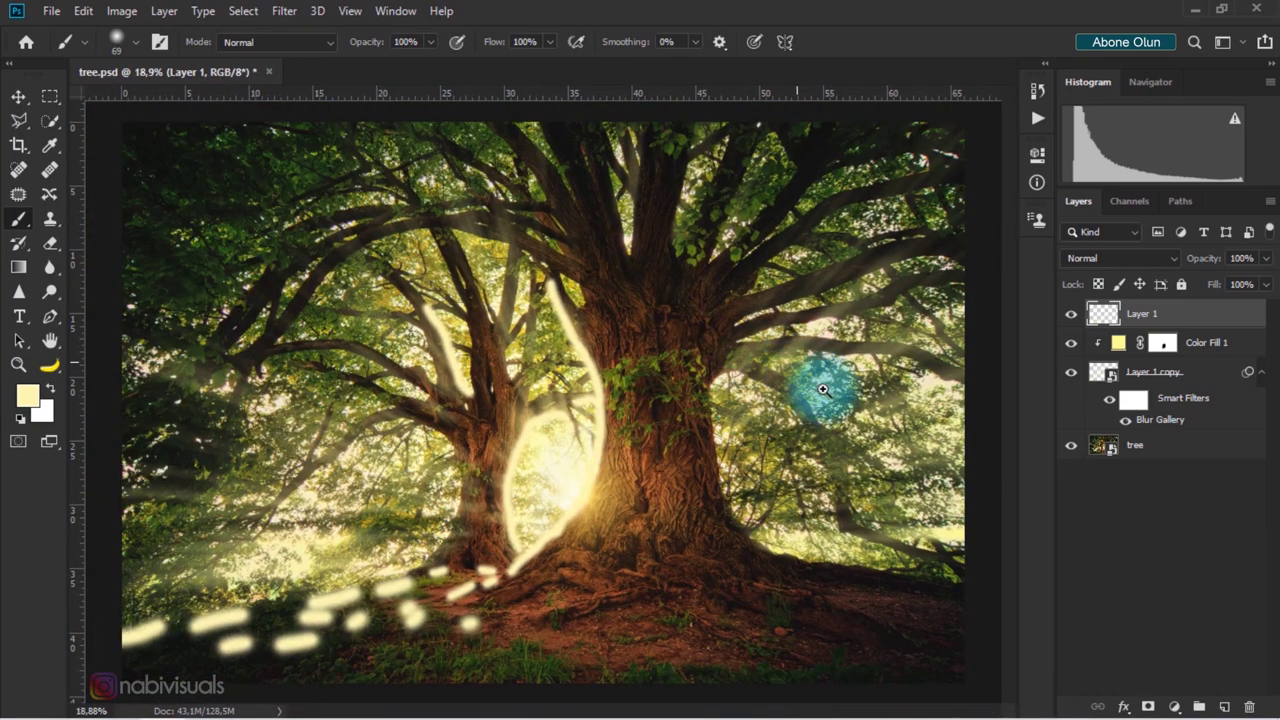
scroll(514, 337, up, 1)
scroll(514, 337, up, 1)
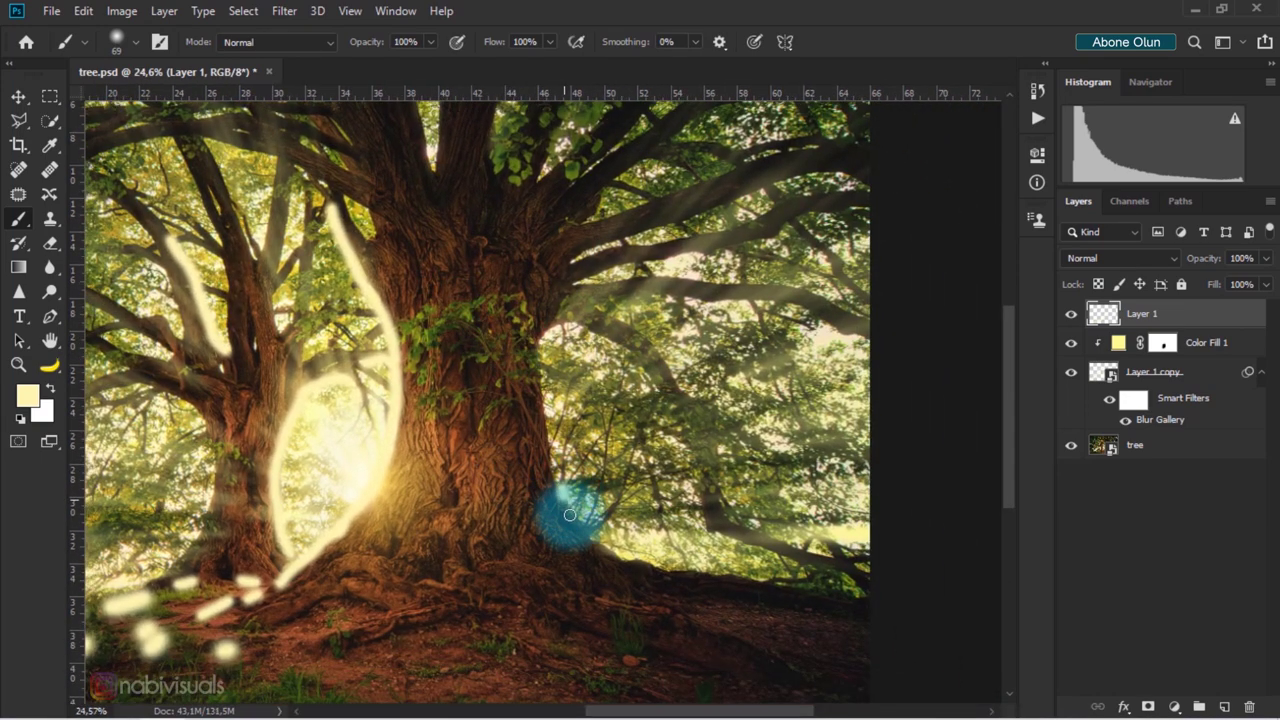
drag(558, 485, 718, 572)
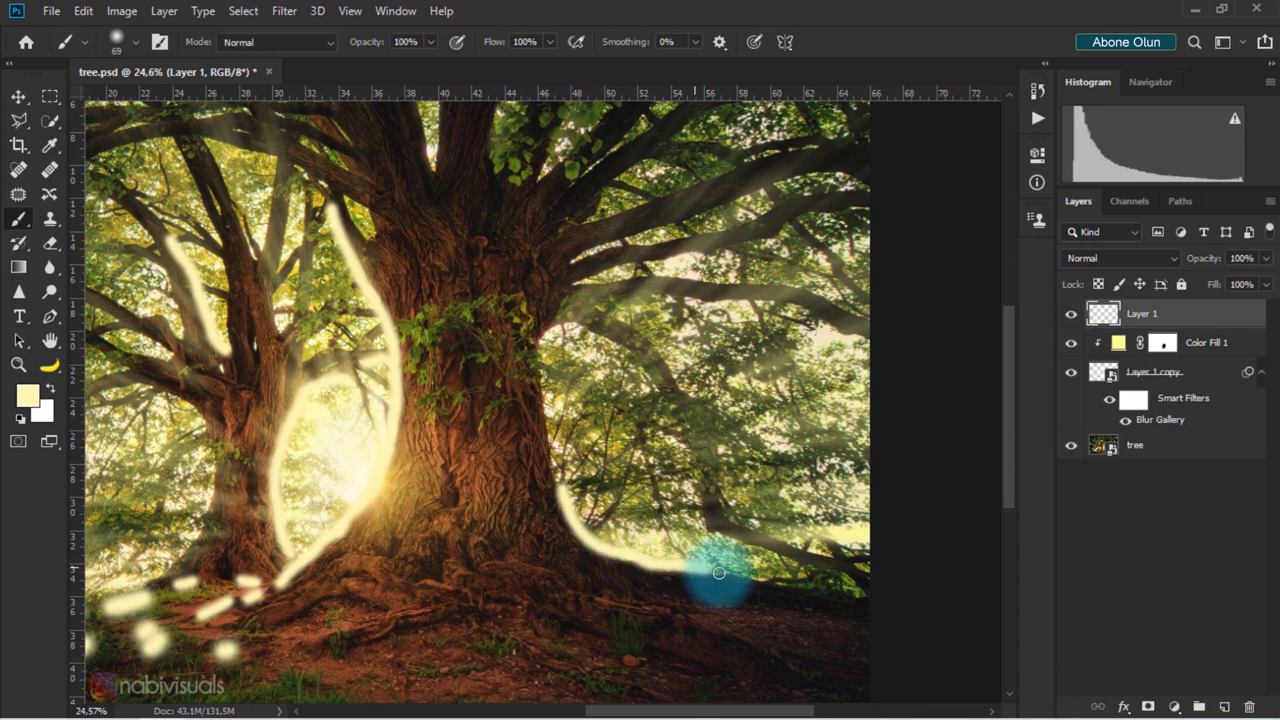
drag(718, 572, 886, 551)
scroll(522, 318, down, 2)
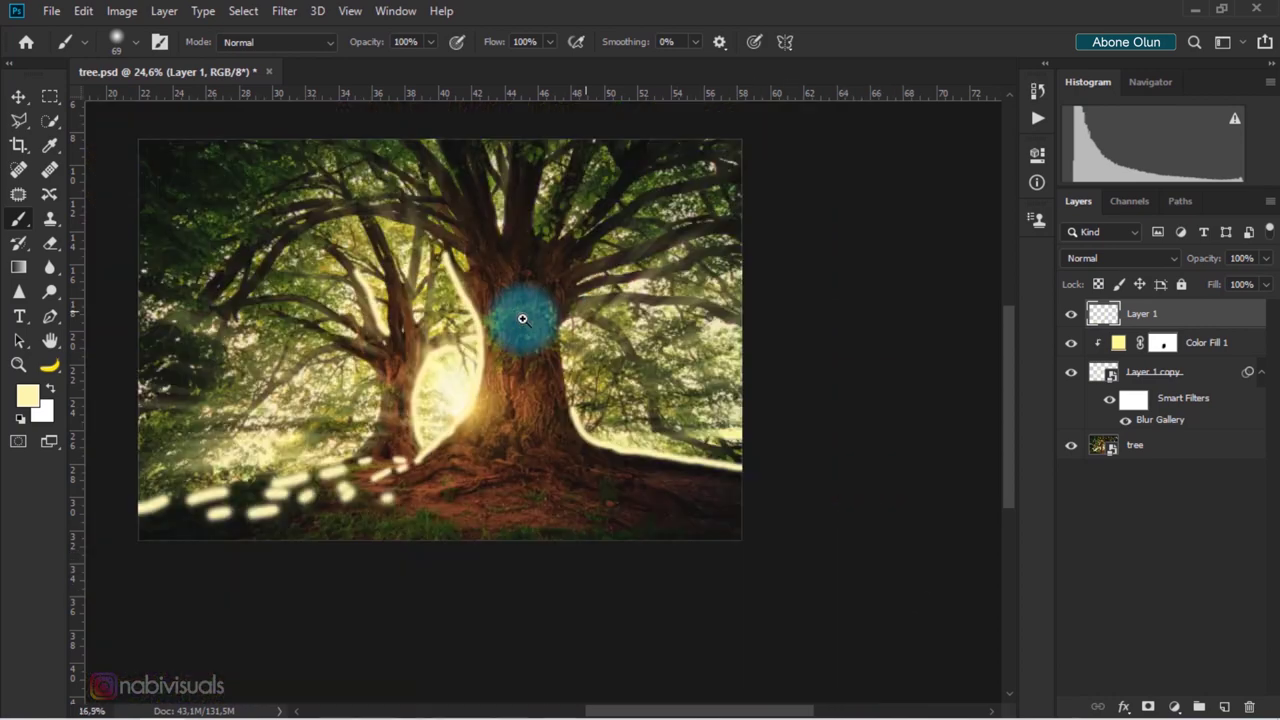
scroll(423, 400, down, 1)
scroll(451, 486, up, 1)
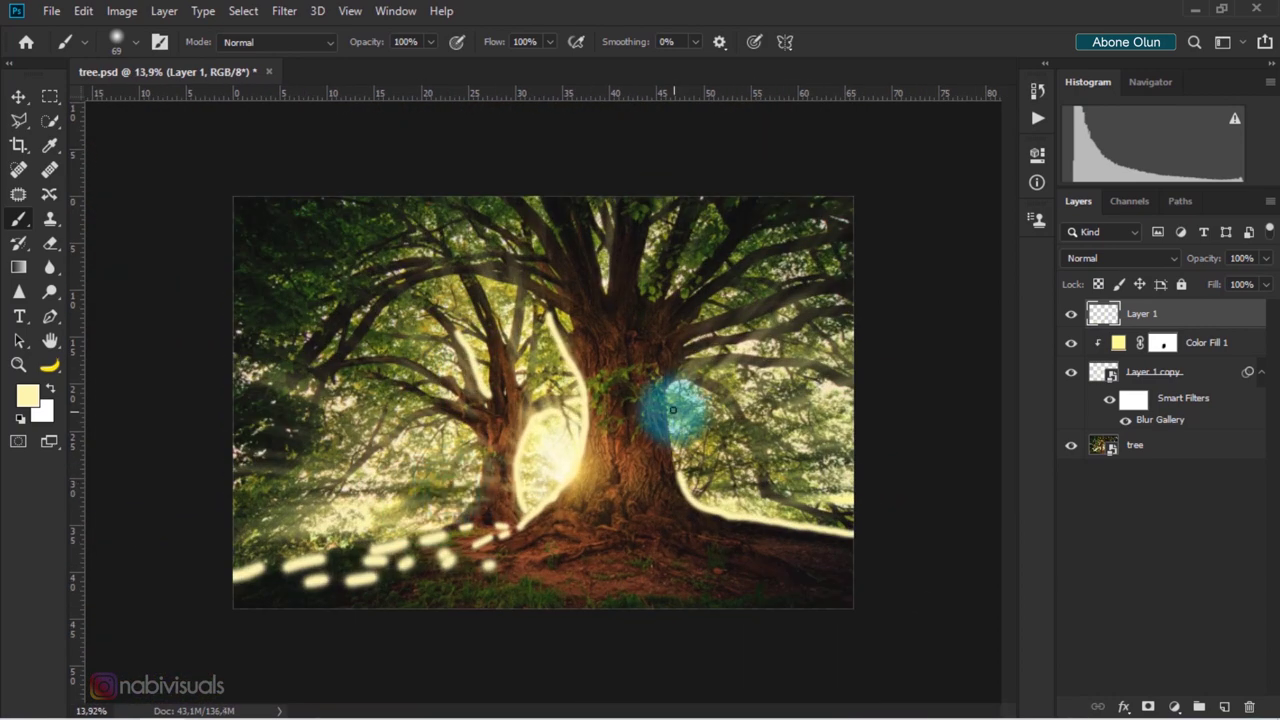
Step: Set Layer 1's blend mode to Color Dodge and its opacity to 11%
click(1131, 261)
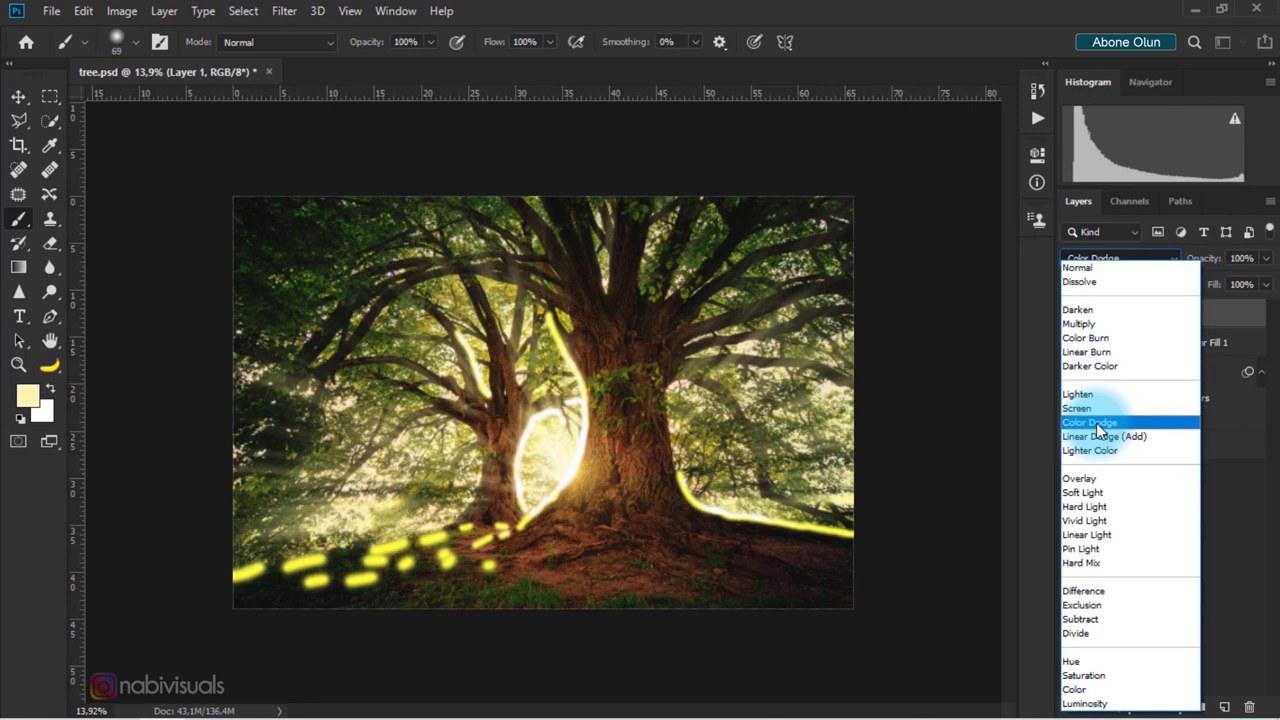
click(1096, 423)
drag(1210, 260, 1131, 271)
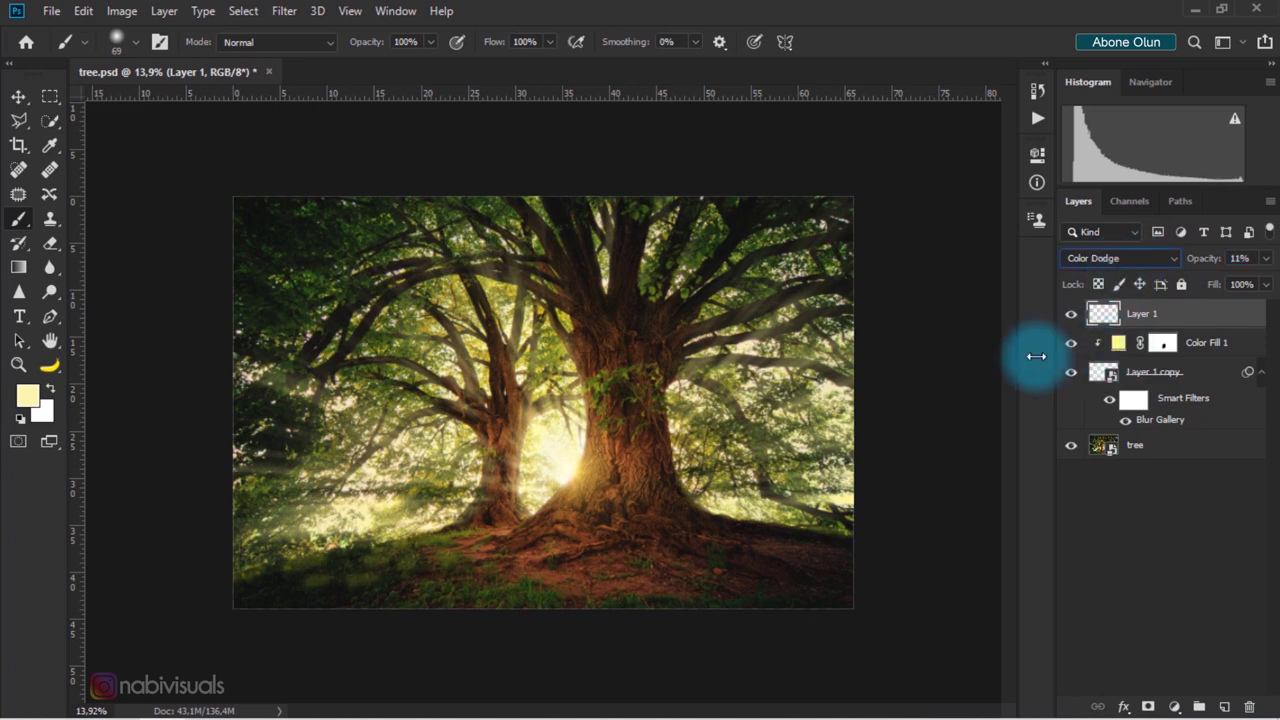
Step: Toggle Layer 1's visibility off and on twice to compare the faint glow
scroll(561, 421, up, 1)
scroll(561, 421, up, 1)
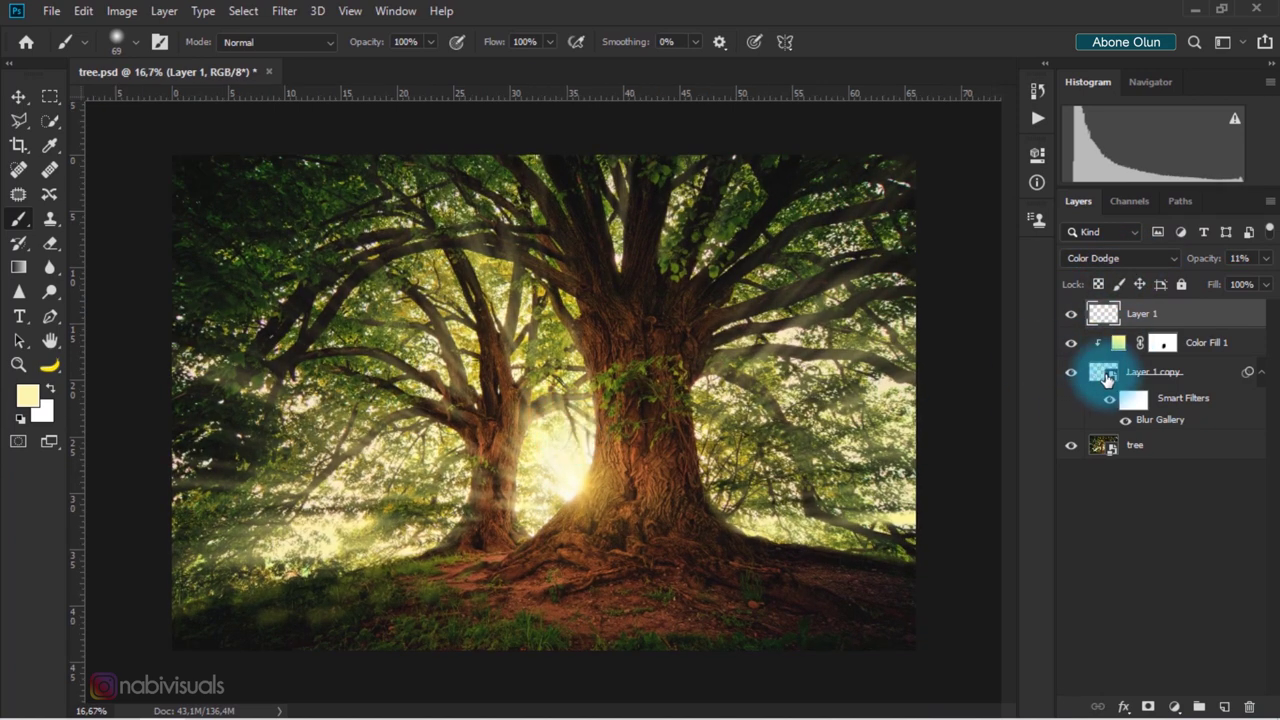
click(1071, 314)
click(1071, 314)
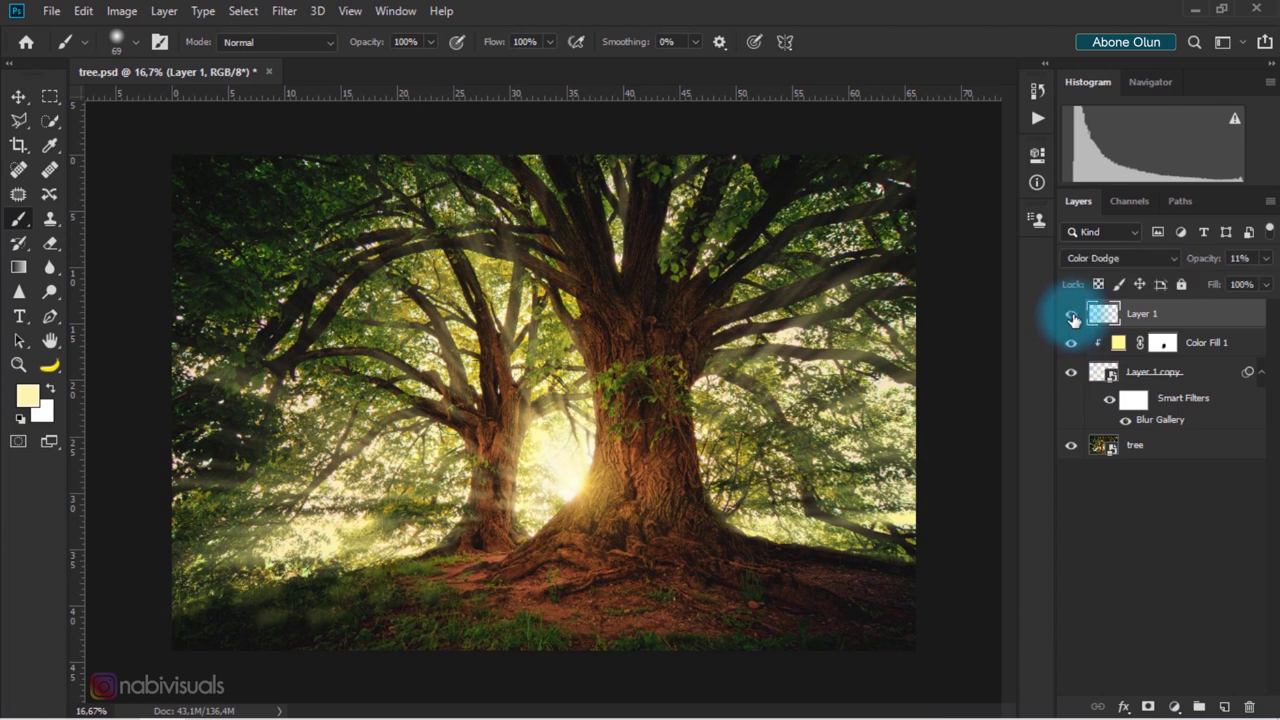
click(1071, 315)
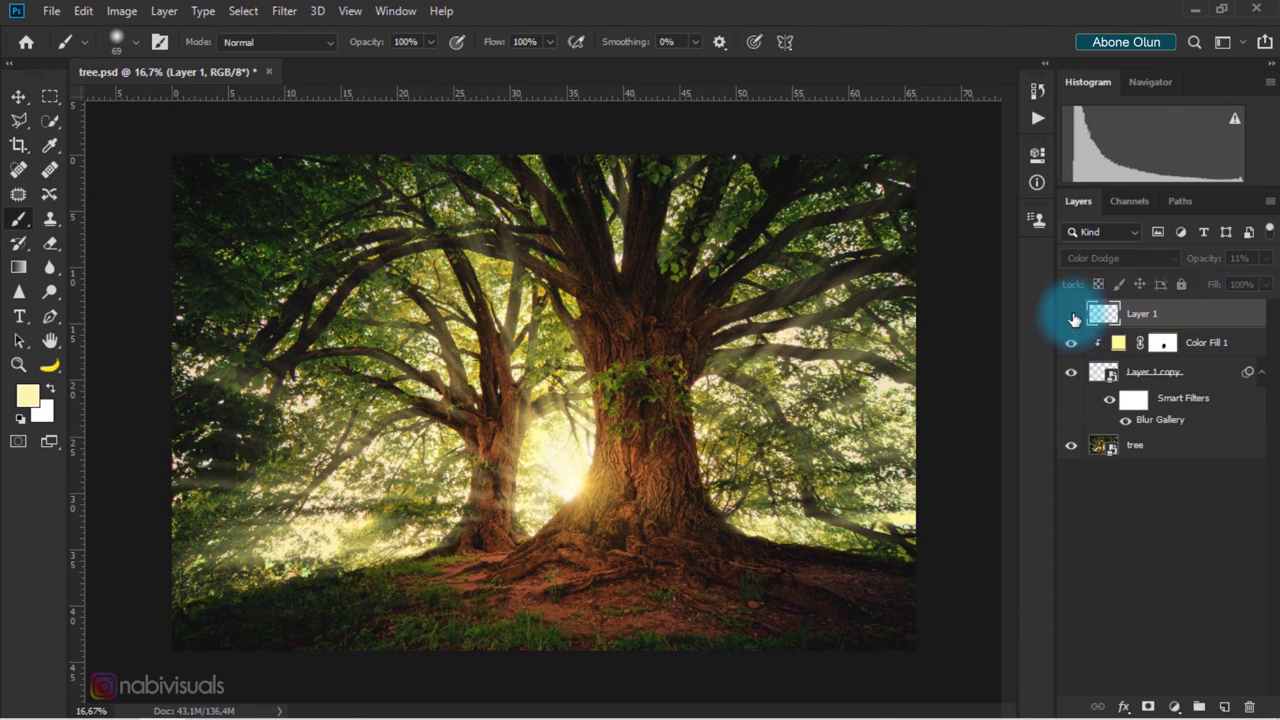
click(1071, 315)
drag(346, 674, 294, 611)
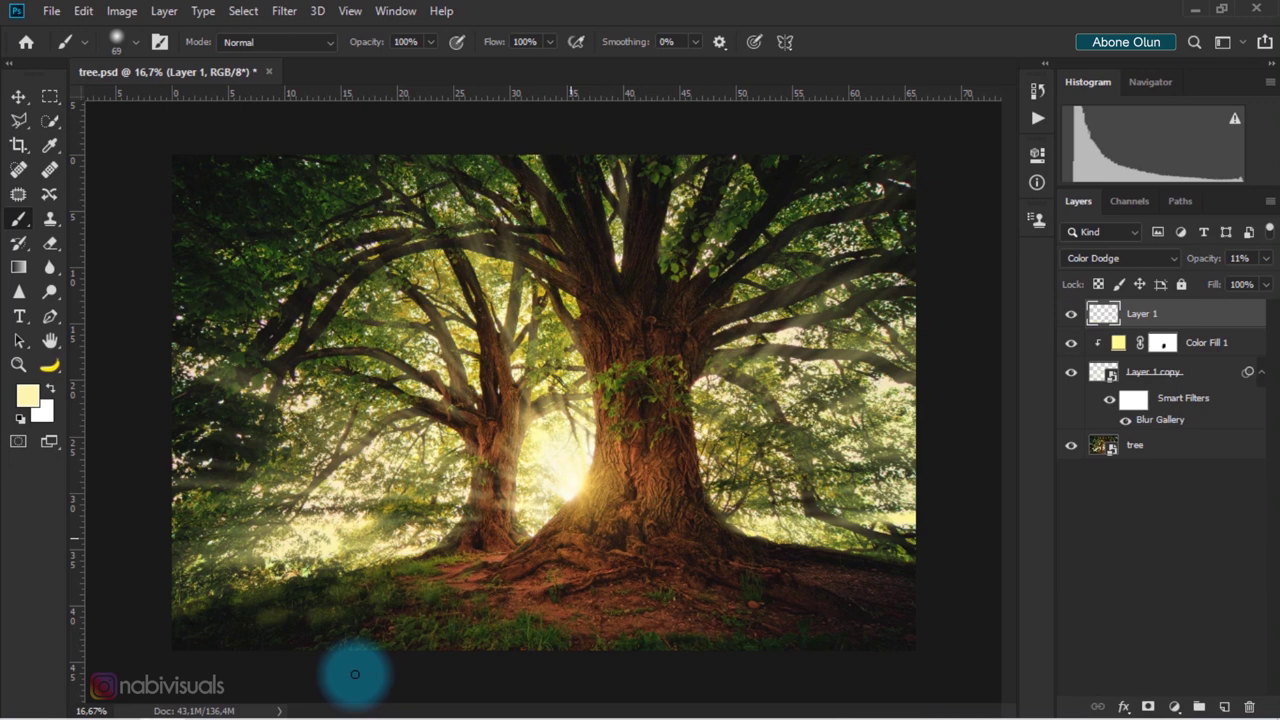
Step: Set brush opacity to 67%, enlarge the brush to 117 px, and paint a long diagonal glow stroke
right_click(310, 600)
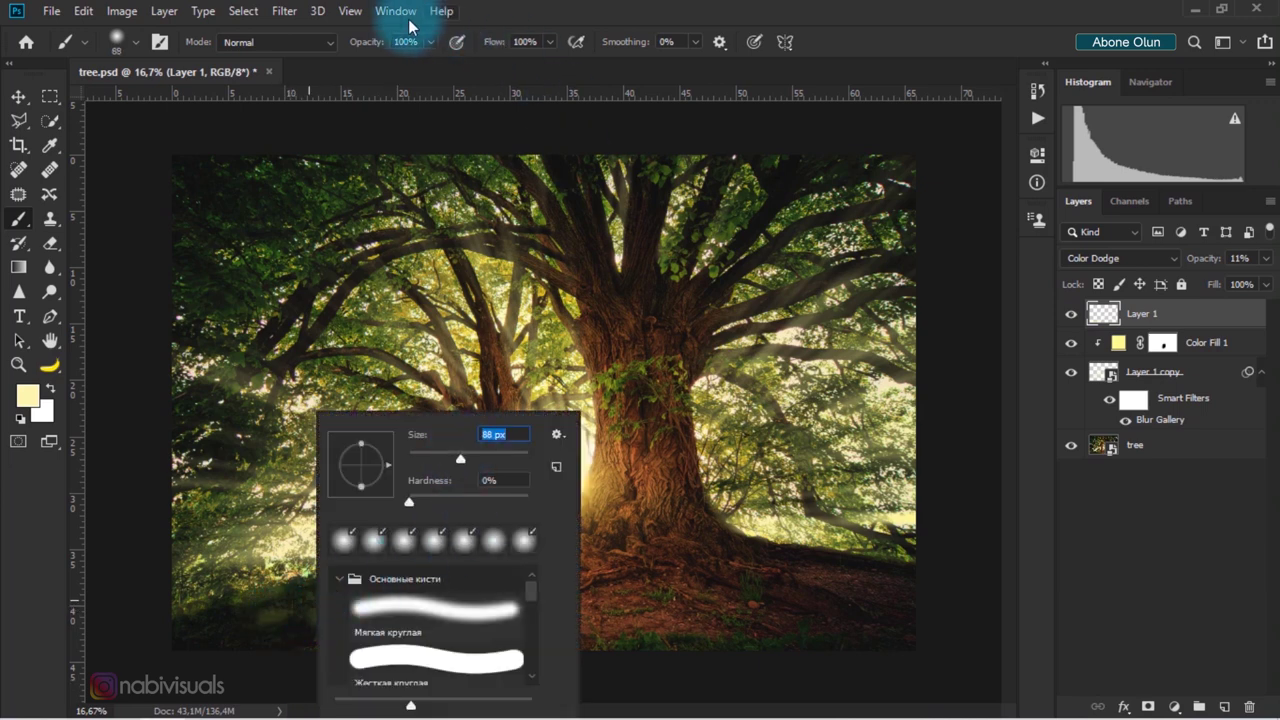
drag(366, 42, 343, 50)
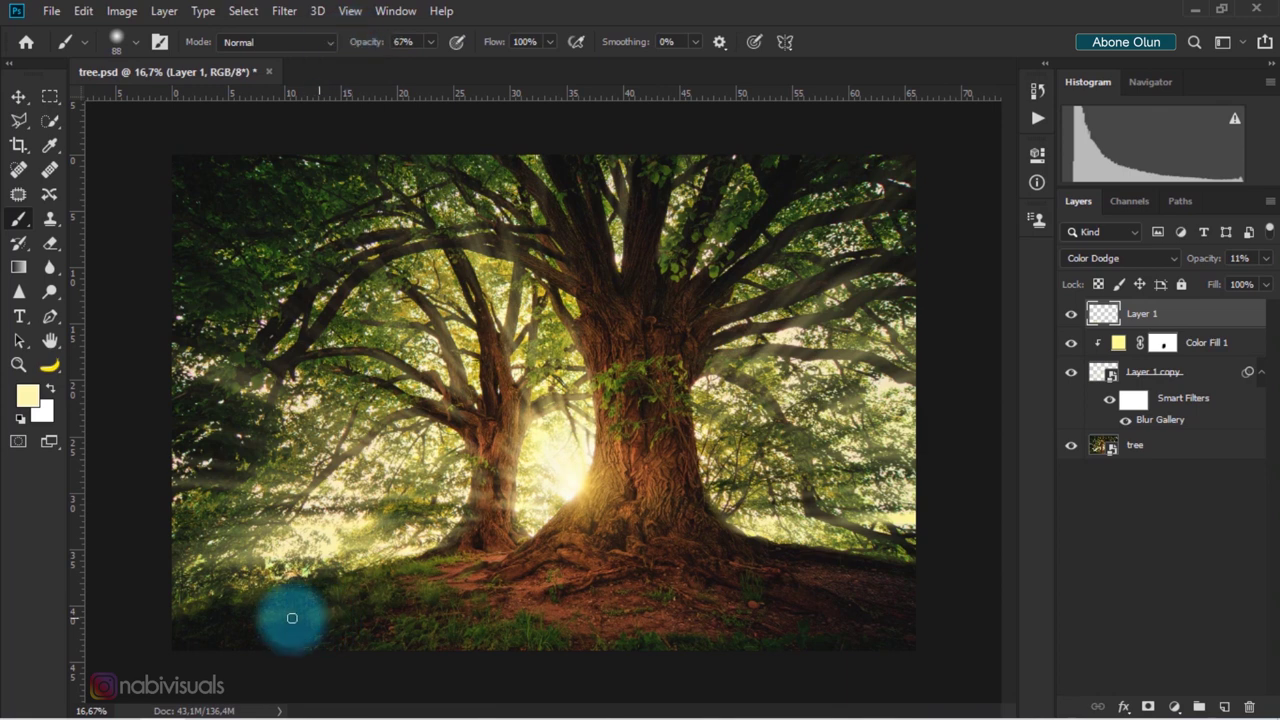
right_click(316, 578)
drag(471, 459, 487, 459)
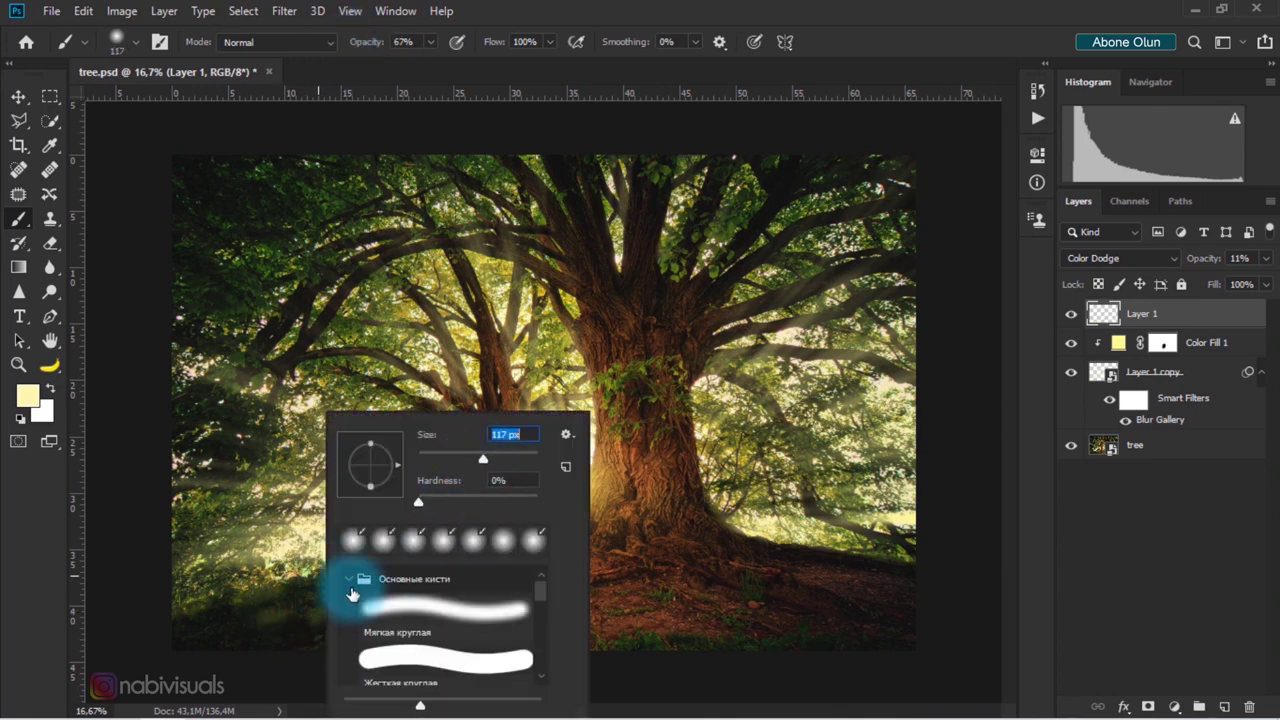
click(282, 608)
mouse_move(315, 607)
mouse_down()
mouse_move(263, 614)
mouse_move(329, 583)
mouse_move(314, 586)
mouse_move(420, 606)
mouse_move(423, 591)
mouse_move(487, 578)
mouse_move(443, 546)
mouse_move(371, 591)
mouse_move(274, 604)
mouse_move(177, 651)
mouse_move(520, 543)
mouse_move(714, 514)
mouse_move(817, 553)
mouse_move(906, 543)
mouse_move(817, 429)
mouse_move(827, 351)
mouse_up()
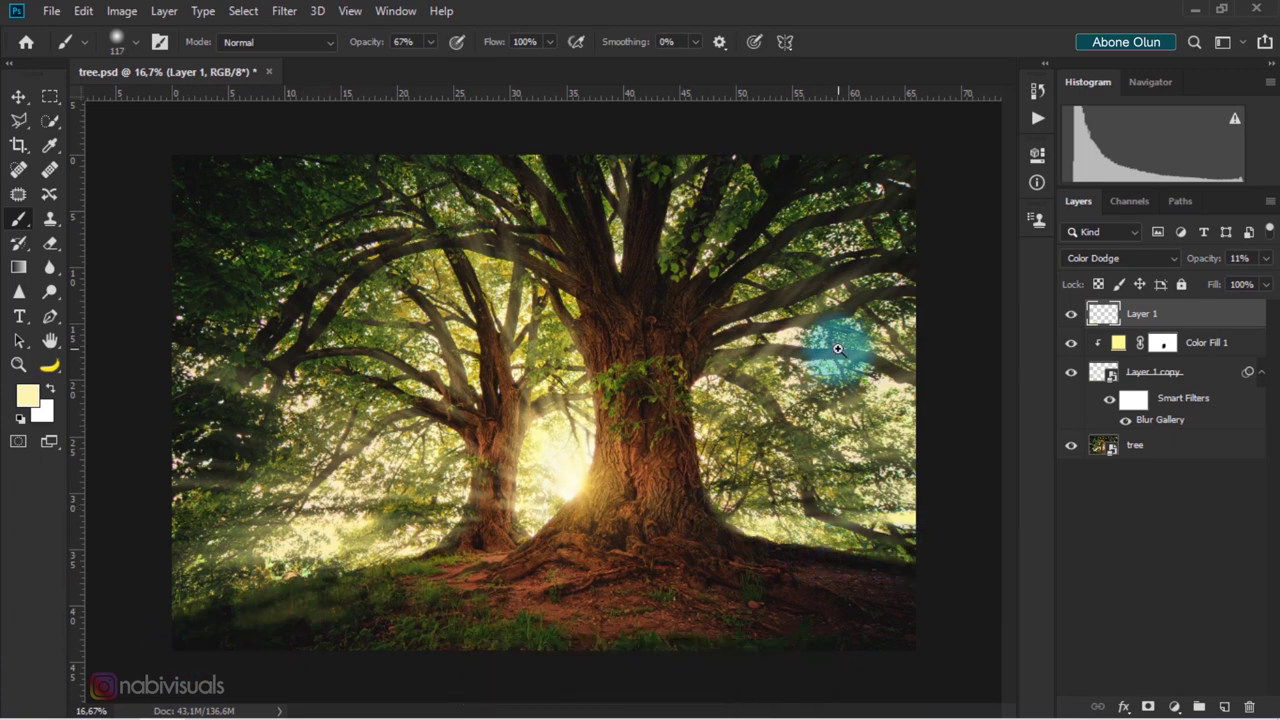
Step: Shrink the brush to 53 px and paint faint glow along the right tree's branch
scroll(838, 348, up, 3)
right_click(887, 376)
drag(1020, 421, 1014, 421)
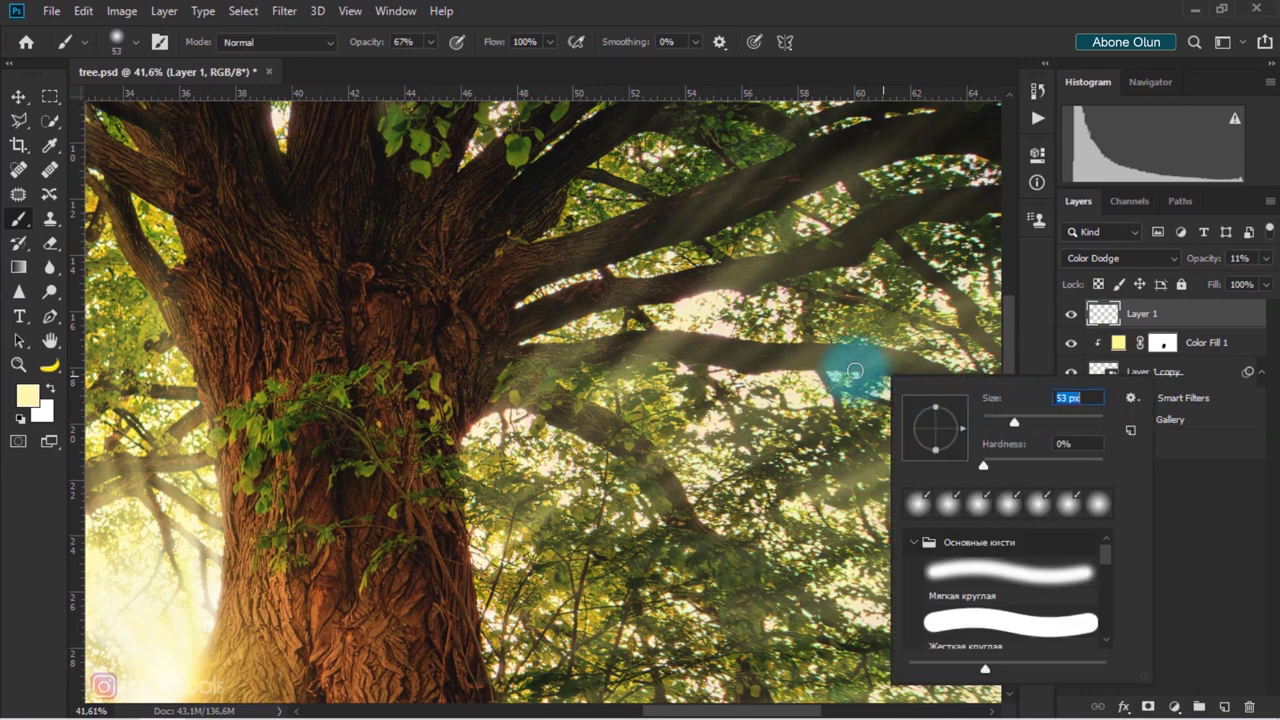
click(855, 371)
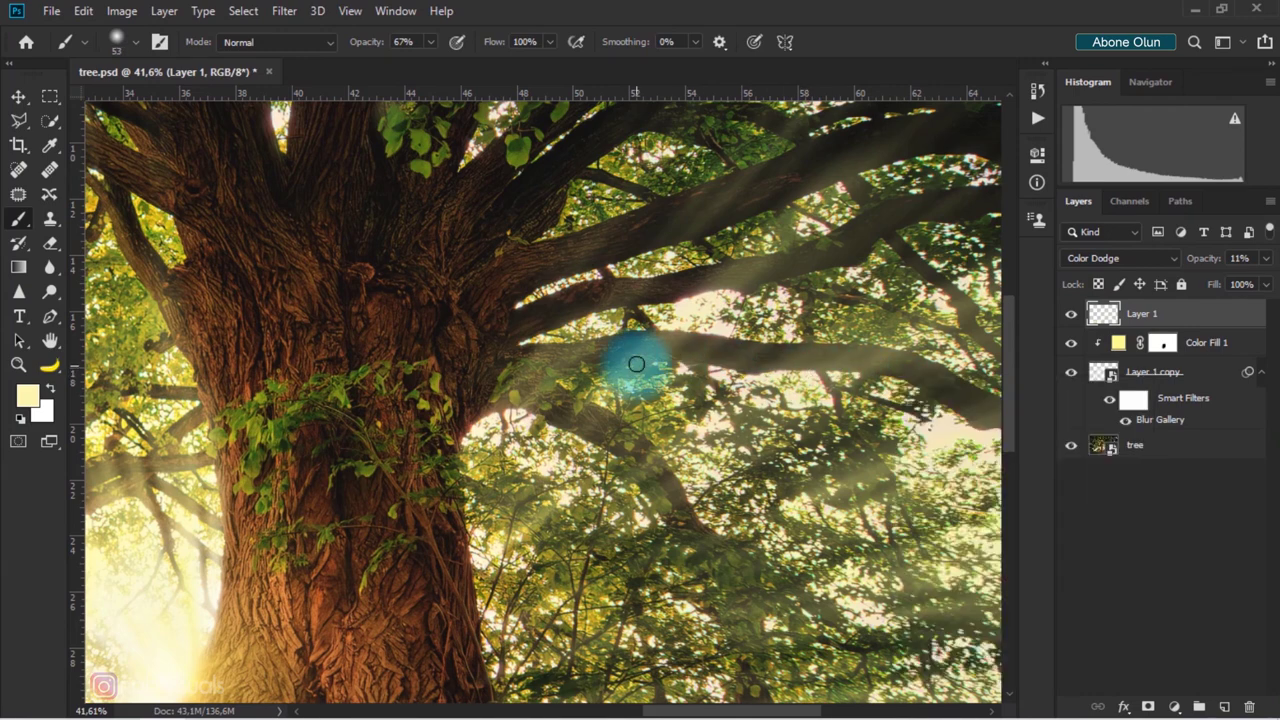
mouse_move(636, 364)
mouse_down()
mouse_move(614, 366)
mouse_move(777, 289)
mouse_move(711, 289)
mouse_move(619, 314)
mouse_up()
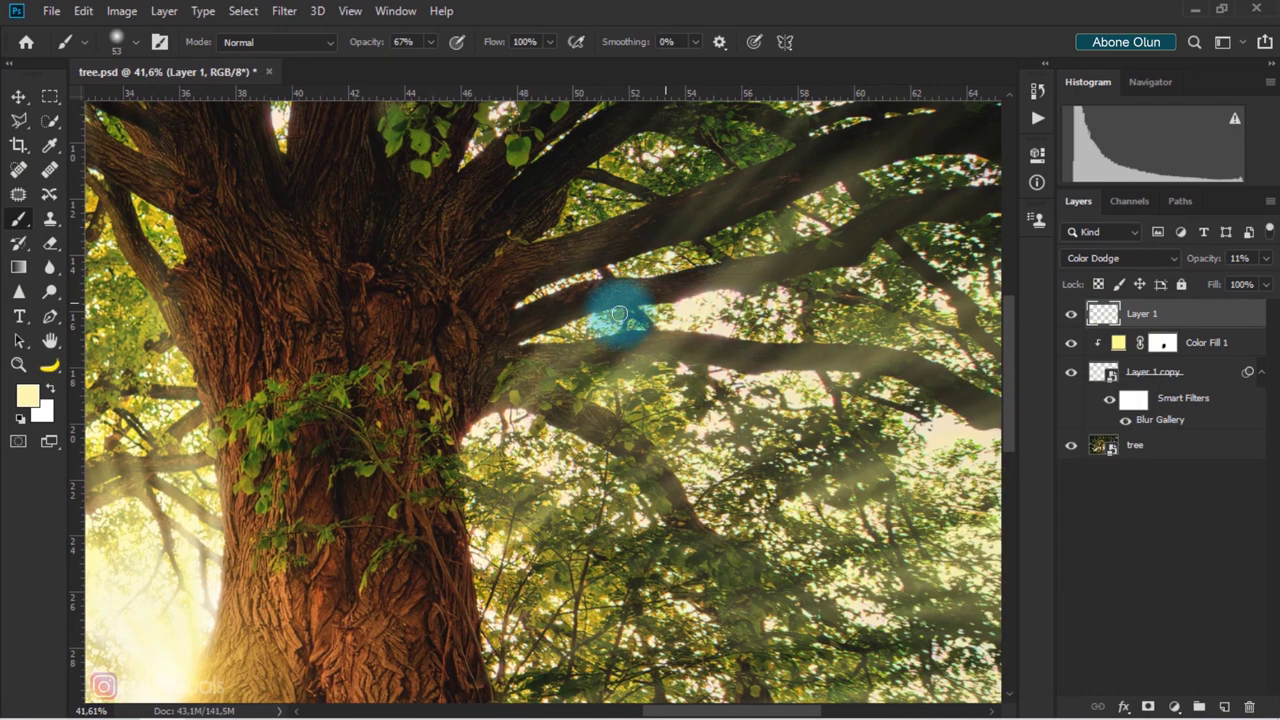
scroll(571, 286, down, 5)
scroll(620, 370, up, 2)
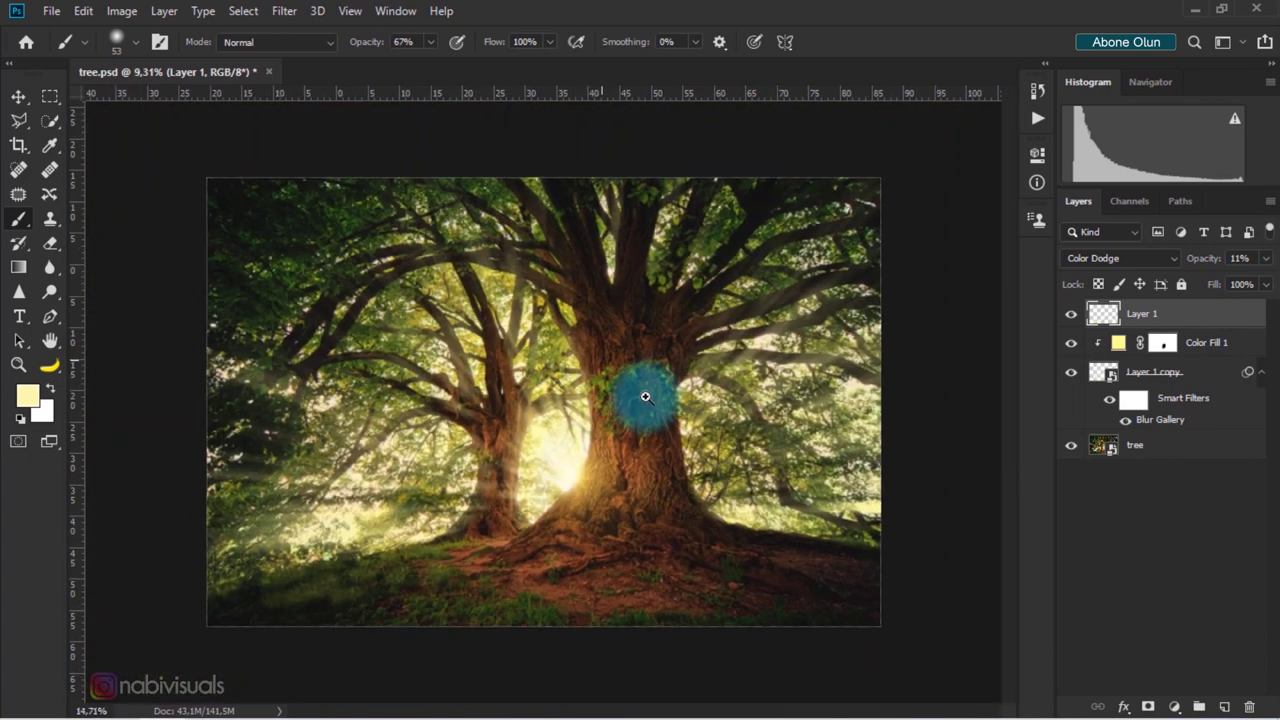
scroll(645, 397, up, 1)
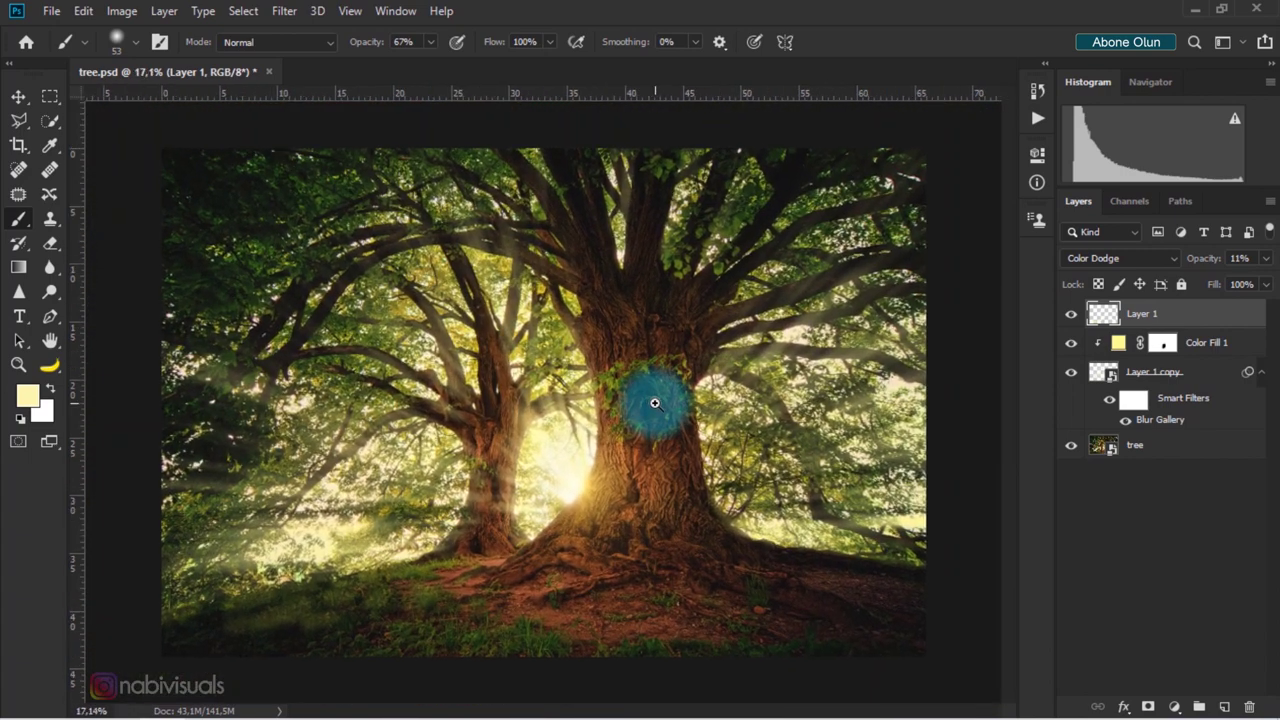